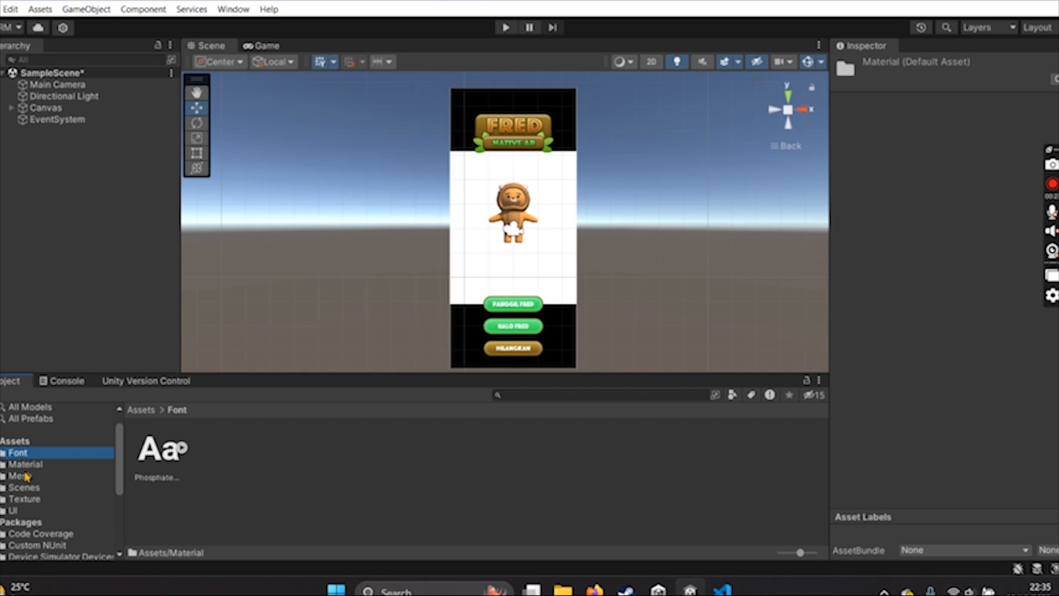
# - Look through the project's asset folders and check the app layout in the Game view before returning to the Scene view
pyautogui.click(28, 488)
pyautogui.click(28, 499)
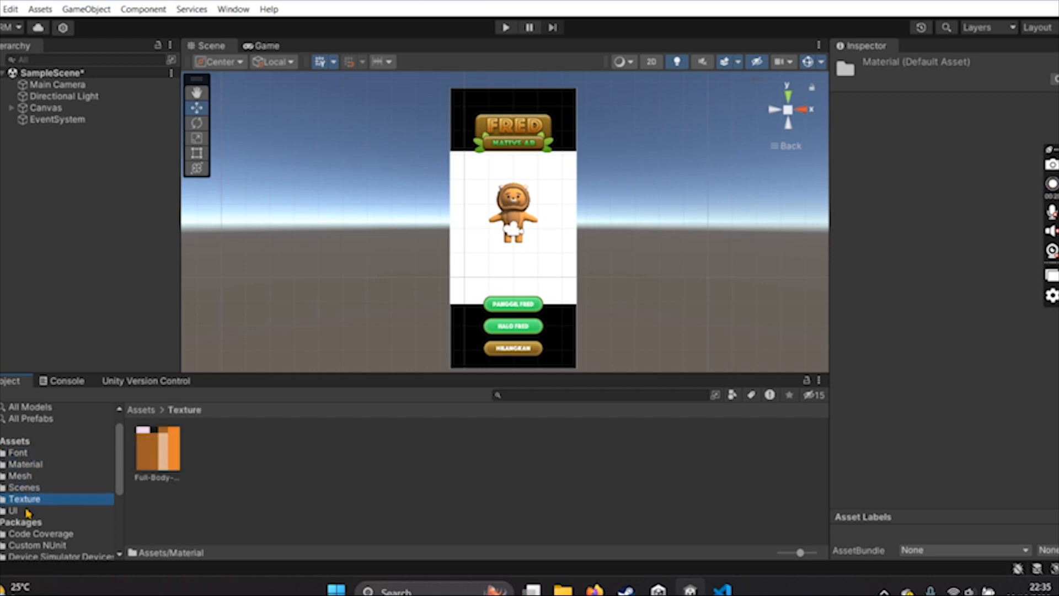
pyautogui.click(27, 510)
pyautogui.click(22, 453)
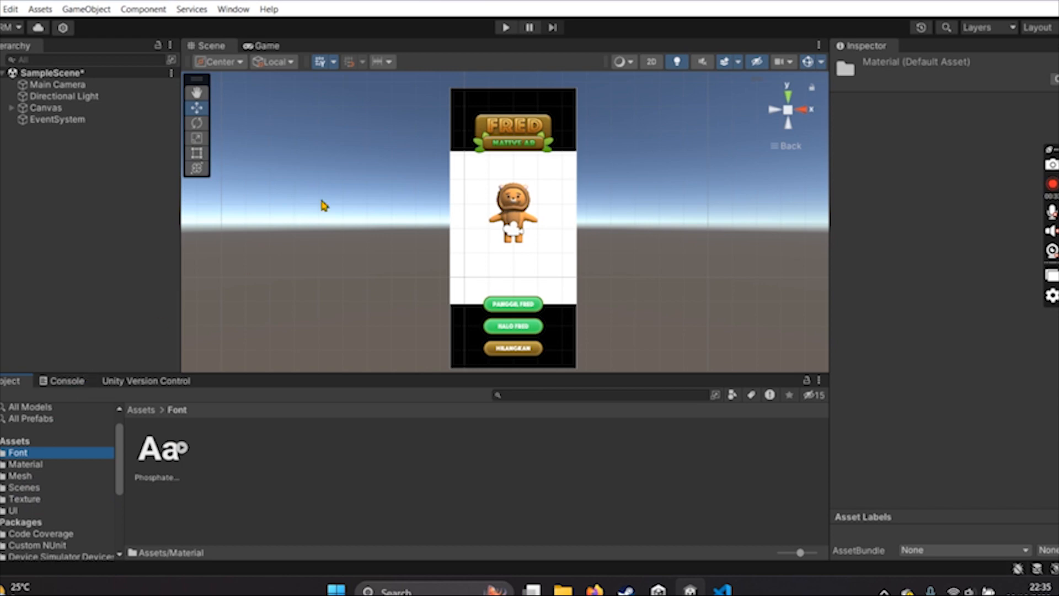
pyautogui.click(263, 46)
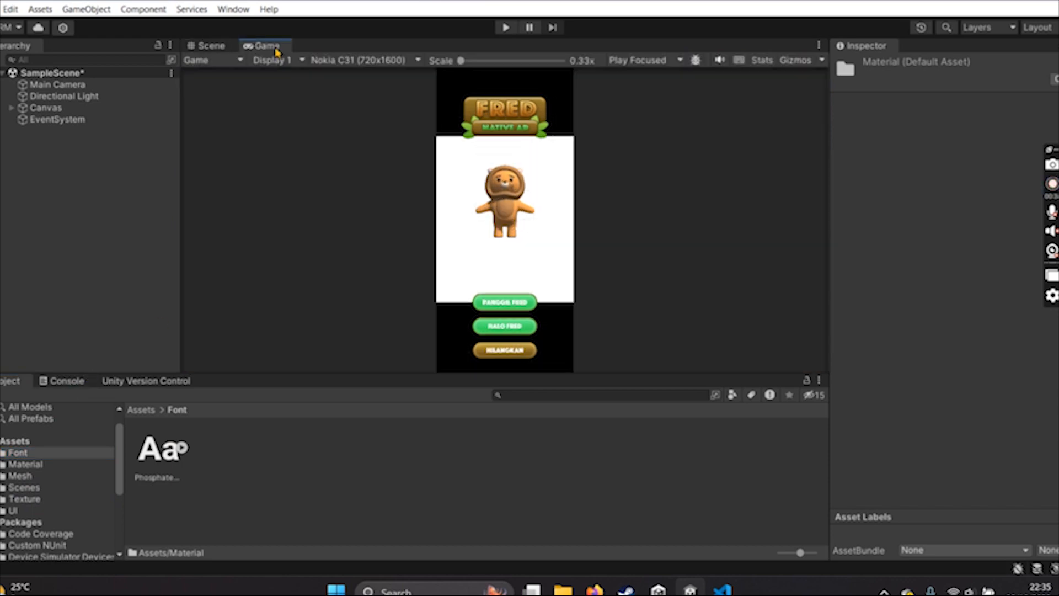
pyautogui.click(211, 47)
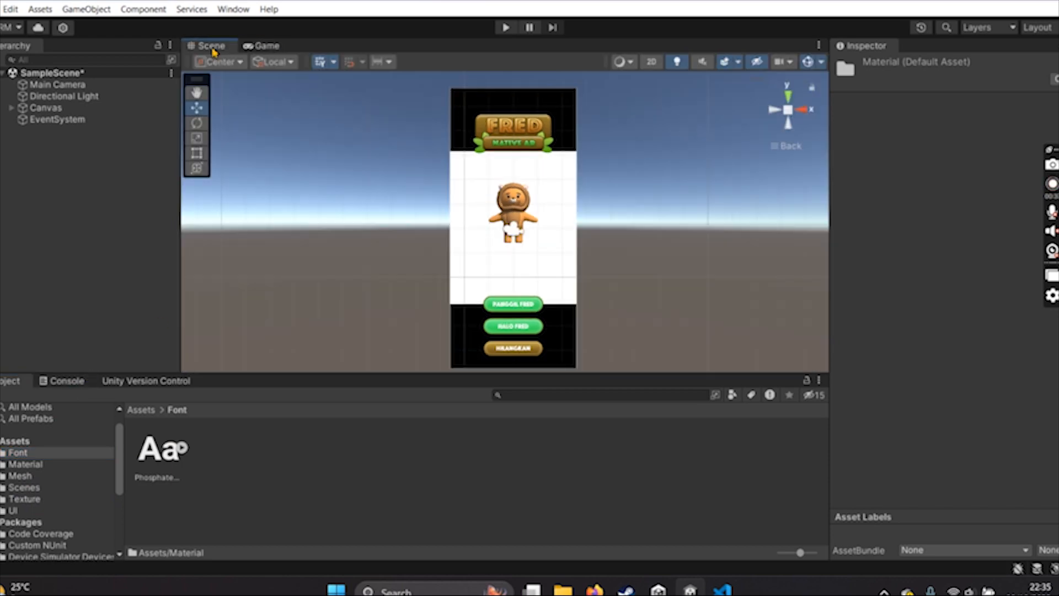
# - Open Notepad, dismiss the automatic-saving notice and move its window toward the middle of the screen
pyautogui.press('super')
pyautogui.write('notepad')
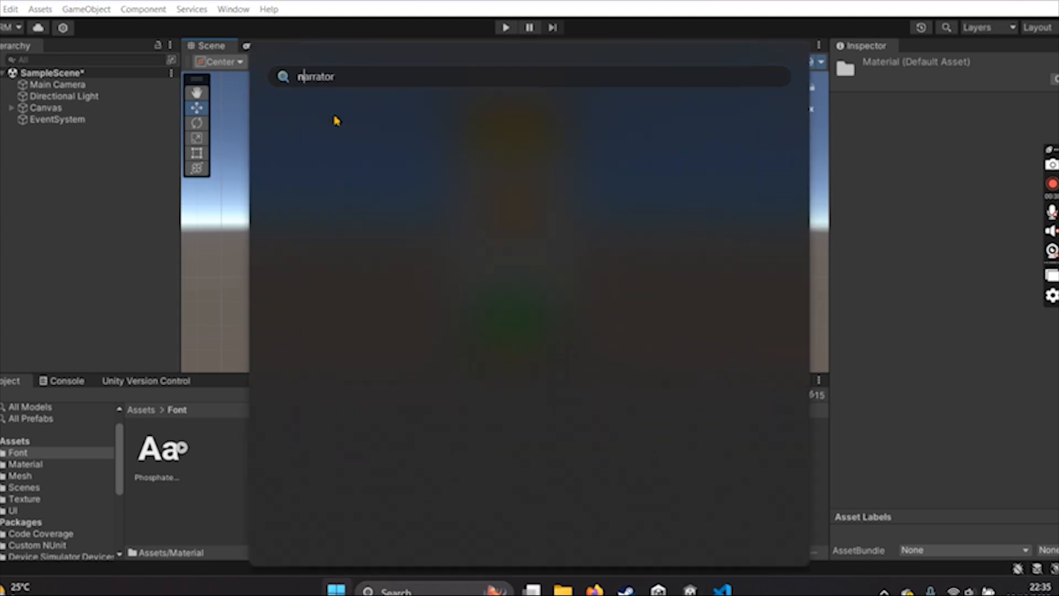
pyautogui.press('Return')
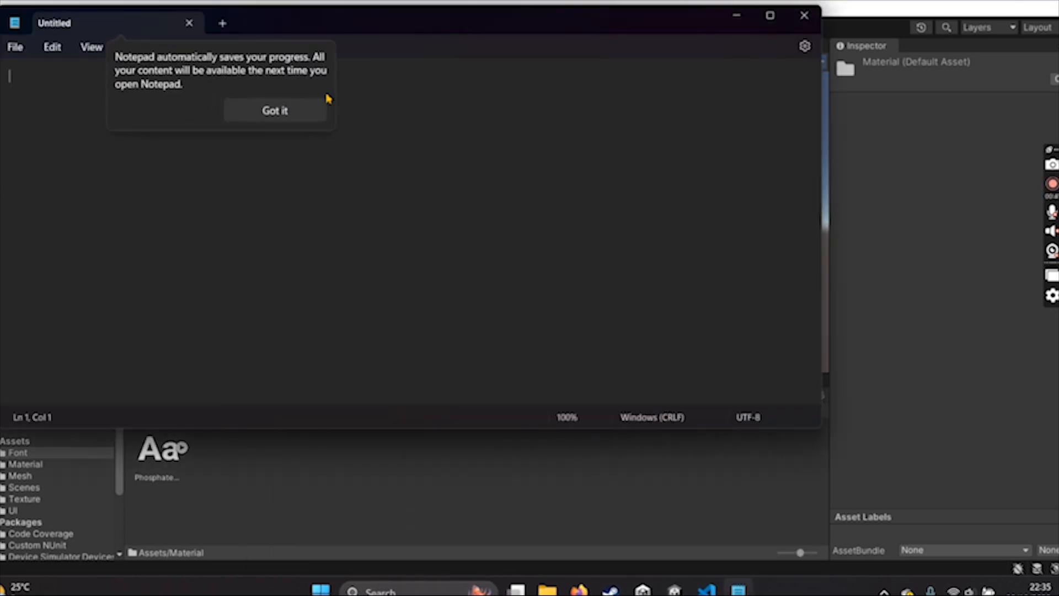
pyautogui.click(272, 110)
pyautogui.moveTo(353, 27); pyautogui.dragTo(476, 94)
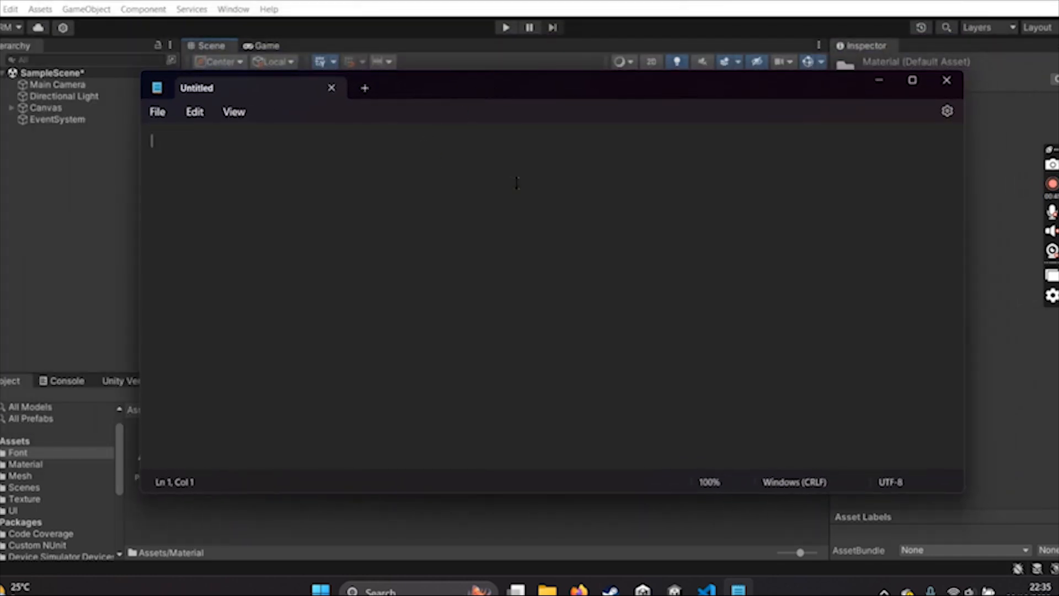
# - Write "UI ASET > 3D OBJECT" in capitals as the start of the workflow outline
pyautogui.press('capslock')
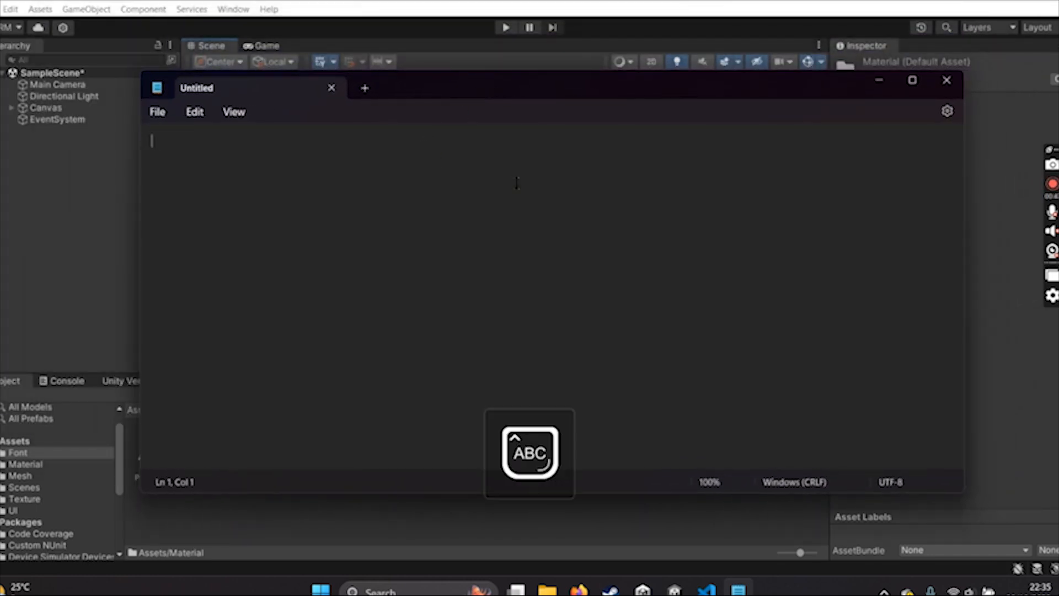
pyautogui.write('UI ASSE')
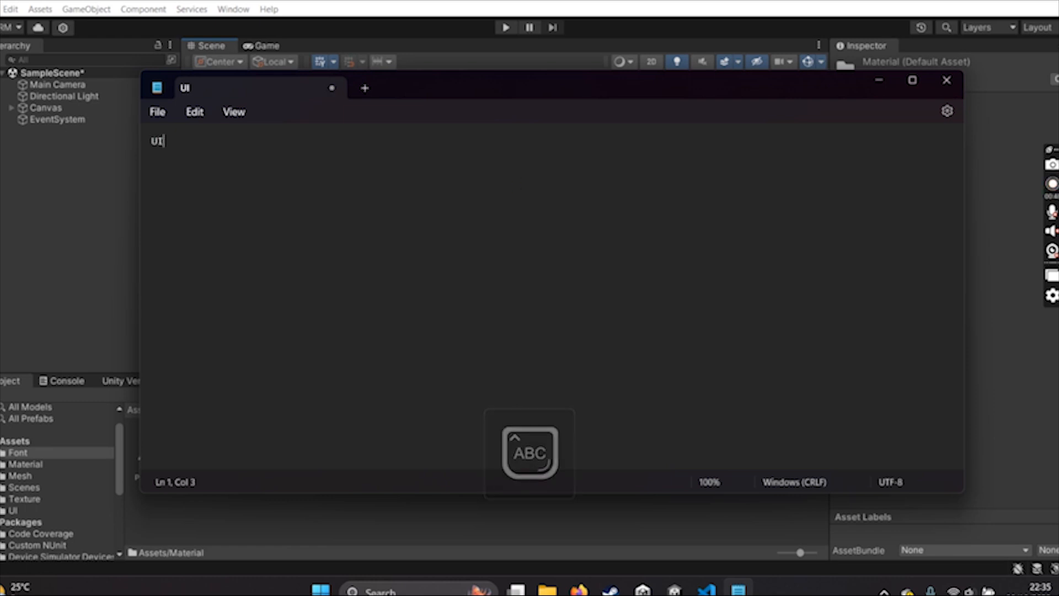
pyautogui.press('BackSpace')
pyautogui.press('BackSpace')
pyautogui.write('ET ')
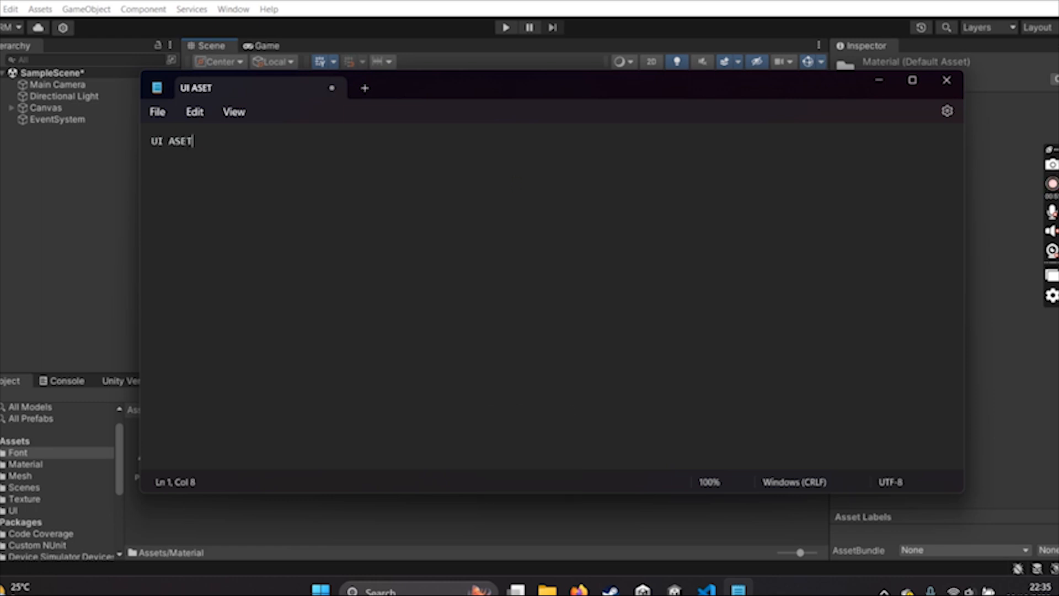
pyautogui.write('>')
pyautogui.write('3D')
pyautogui.write(' ASET')
pyautogui.press('BackSpace')
pyautogui.press('BackSpace')
pyautogui.press('BackSpace')
pyautogui.write('OBJECT')
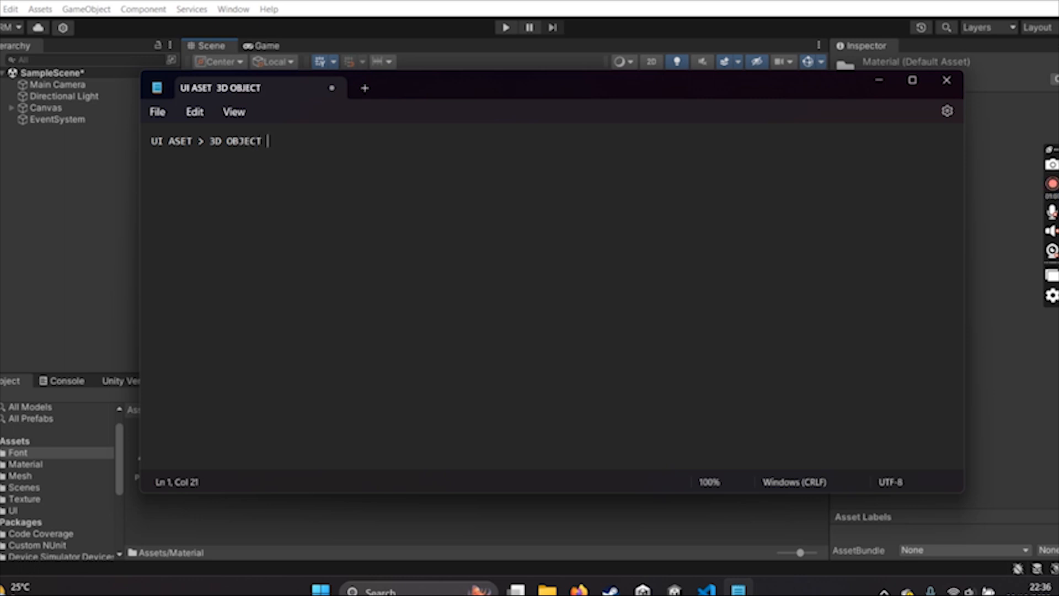
pyautogui.write(' > TEXTURING')
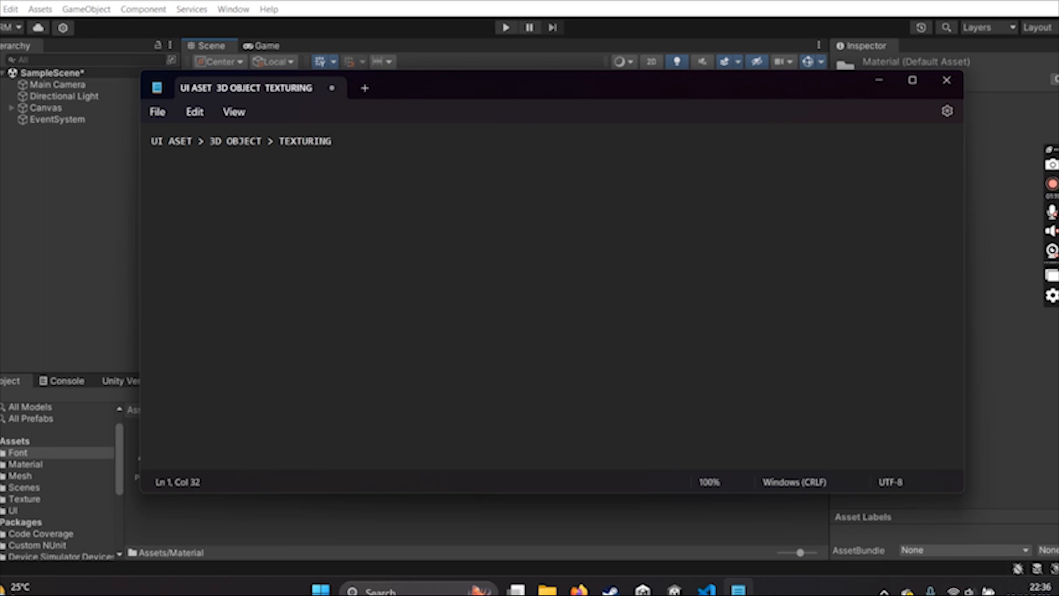
pyautogui.write(' UV WRAP')
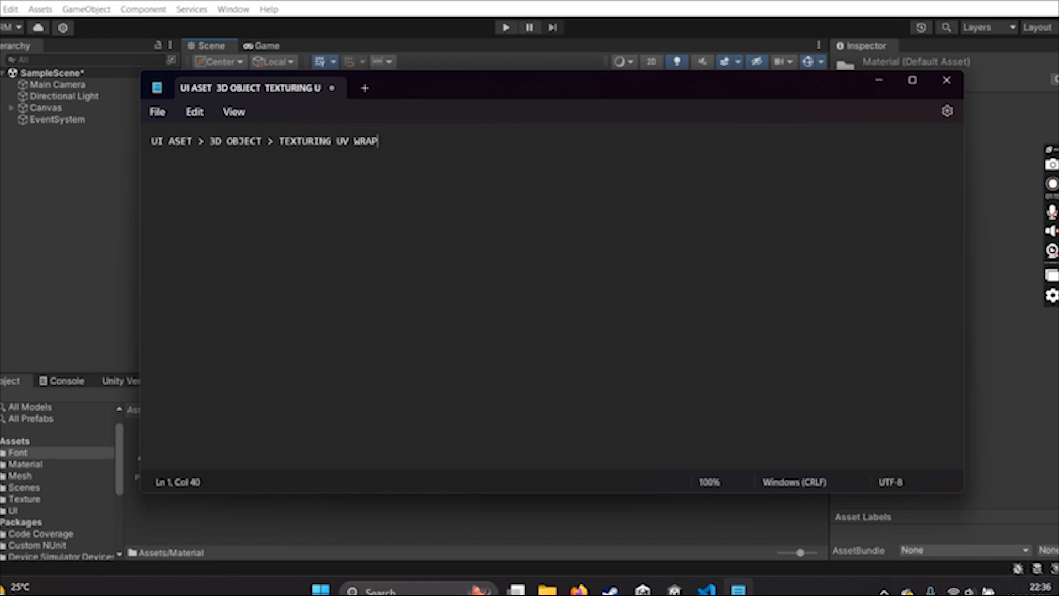
# - Extend the outline line with "> TEXTURING UV UNWRAPPING >"
pyautogui.press('BackSpace')
pyautogui.press('BackSpace')
pyautogui.press('BackSpace')
pyautogui.press('BackSpace')
pyautogui.write('UNWRAPPING >')
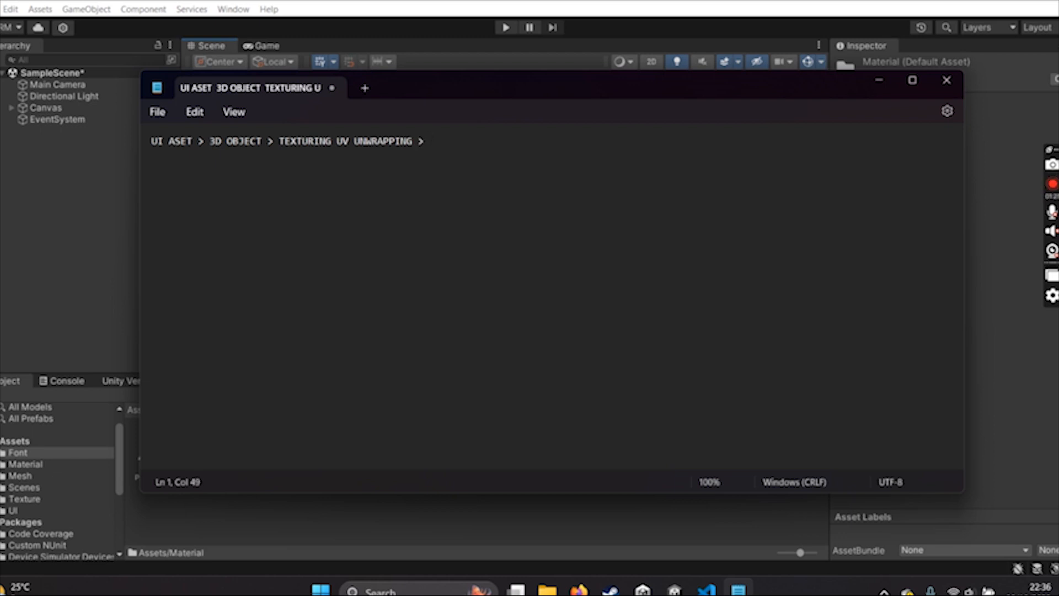
# - Finish the outline line with "EXPORT ASET KE UNITY > PEMBUATAN AR NATIVE" and close Notepad
pyautogui.write('EXPORT ASET ')
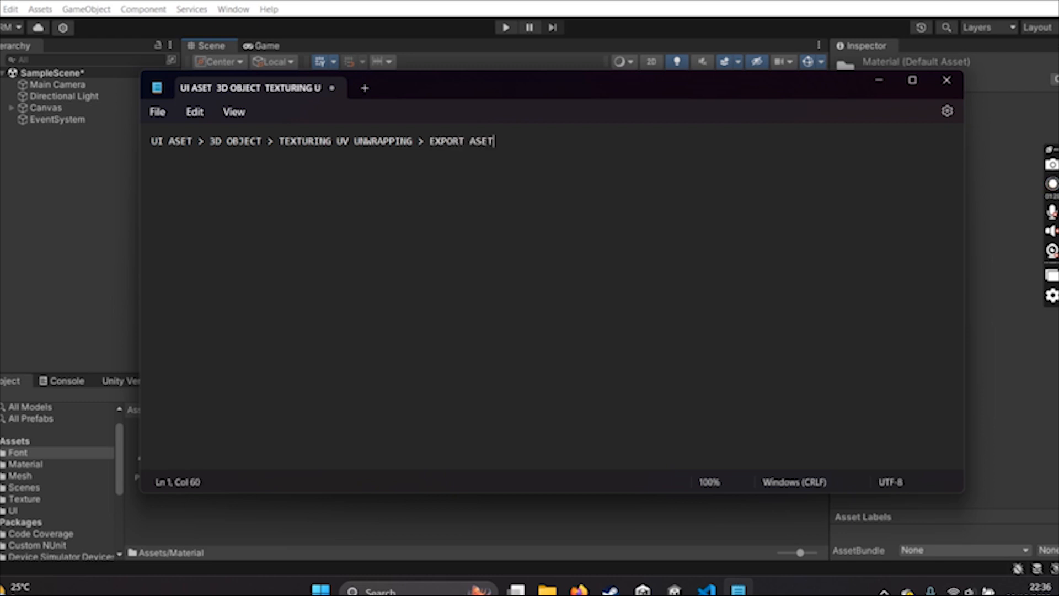
pyautogui.write('KE UNIT')
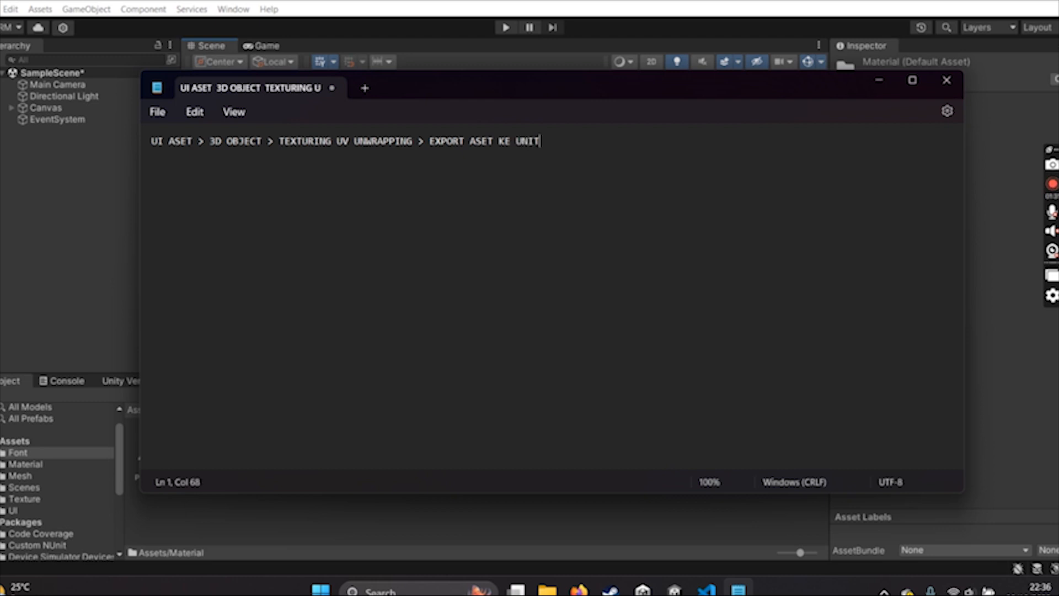
pyautogui.write('Y >')
pyautogui.write('PEMBUATAN AR NATIVE')
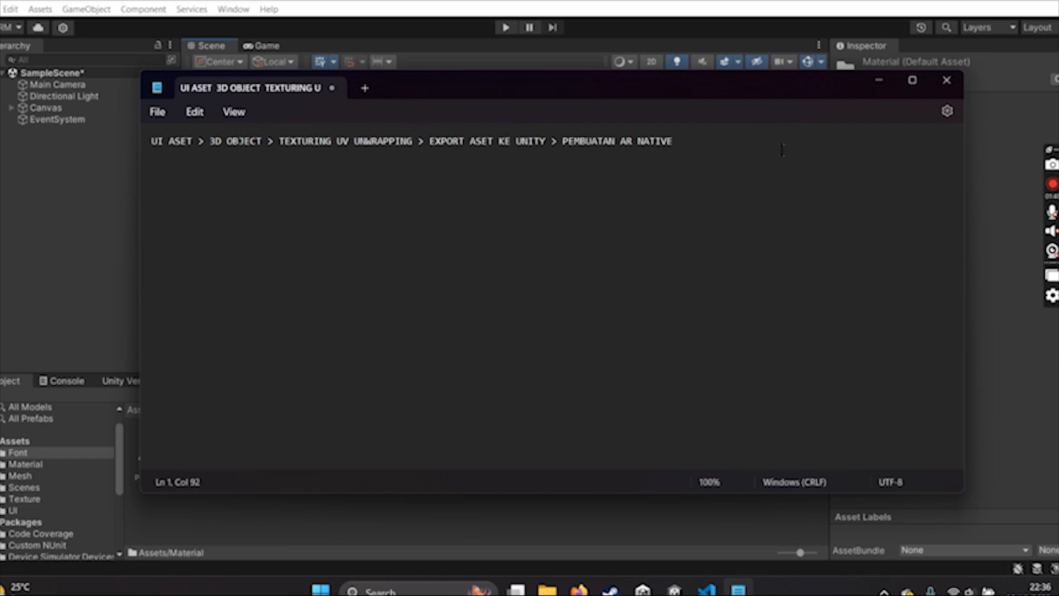
pyautogui.click(947, 80)
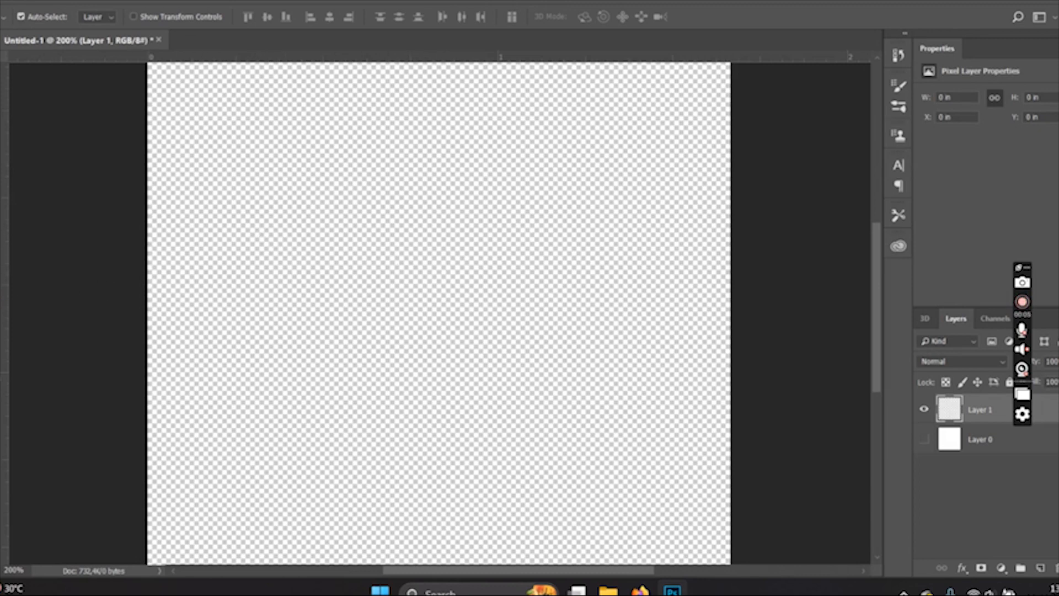
# - Draw a green rectangle of about 139 by 43 px and round all its corners with a radius of 50 px
pyautogui.press('u')
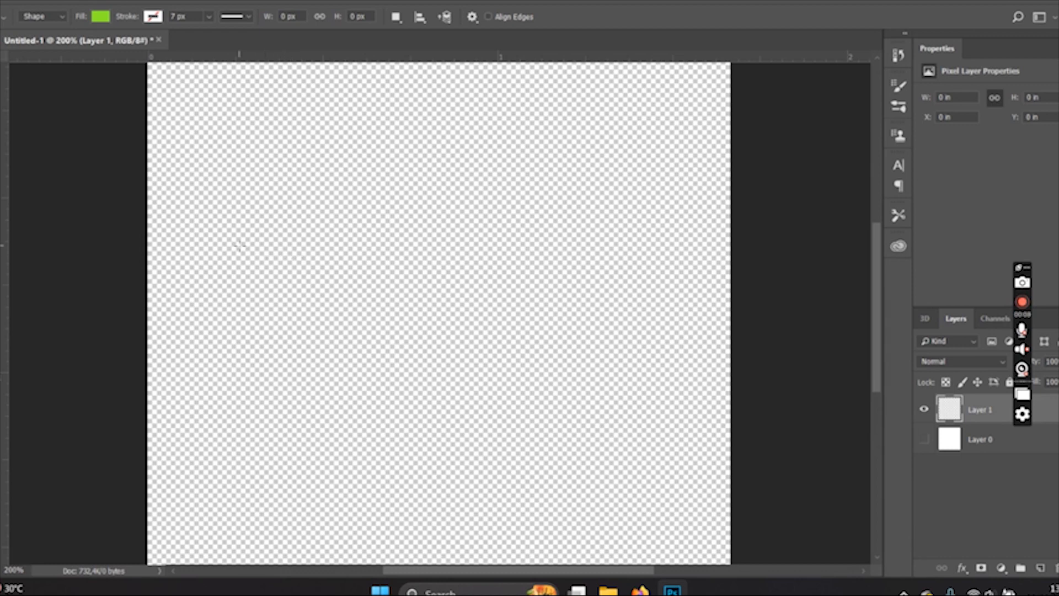
pyautogui.moveTo(217, 225); pyautogui.dragTo(378, 274)
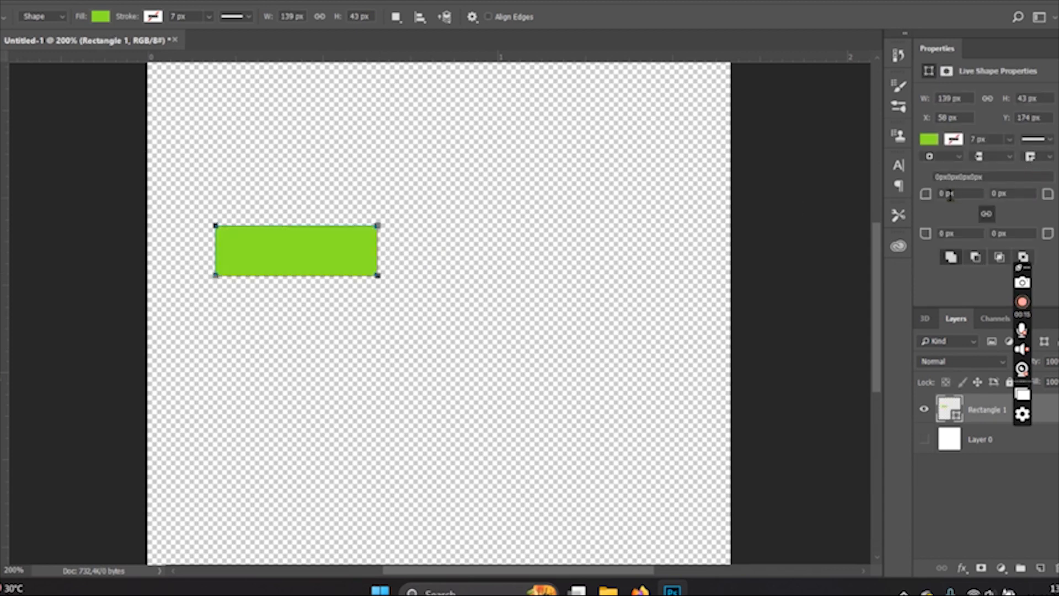
pyautogui.write('50')
pyautogui.press('Return')
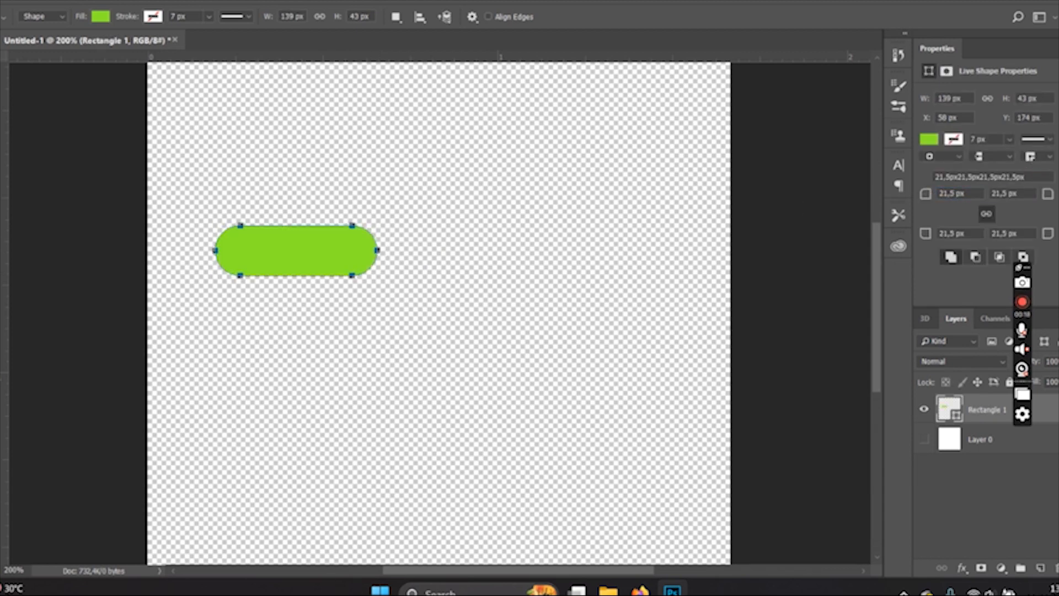
pyautogui.press('v')
pyautogui.click(962, 568)
pyautogui.click(977, 561)
pyautogui.hotkey('ctrl', '+')
pyautogui.hotkey('ctrl', '+')
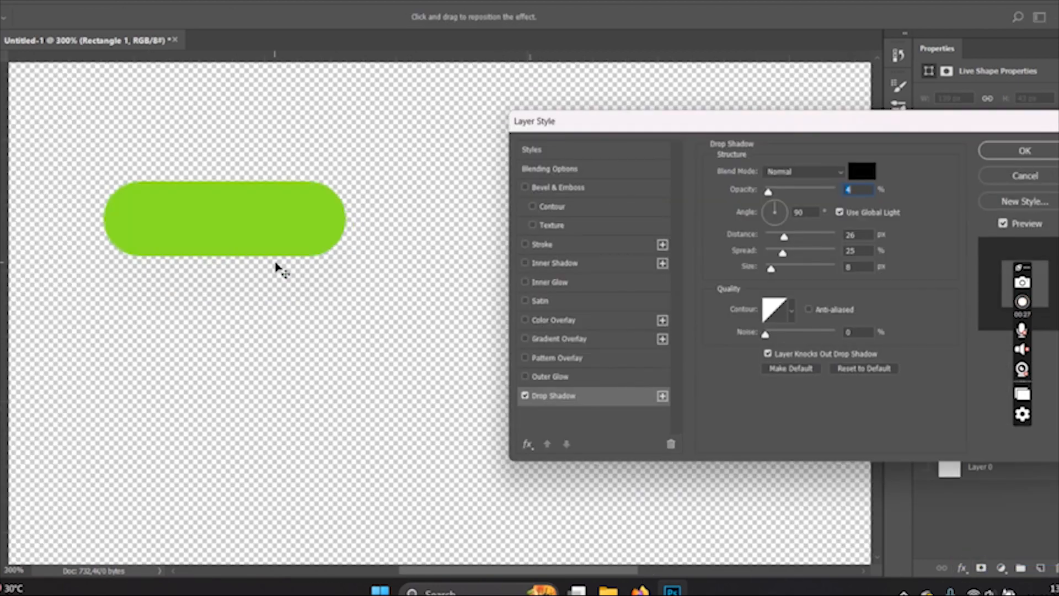
pyautogui.moveTo(979, 125); pyautogui.dragTo(865, 99)
pyautogui.click(894, 124)
pyautogui.hotkey('ctrl', '+')
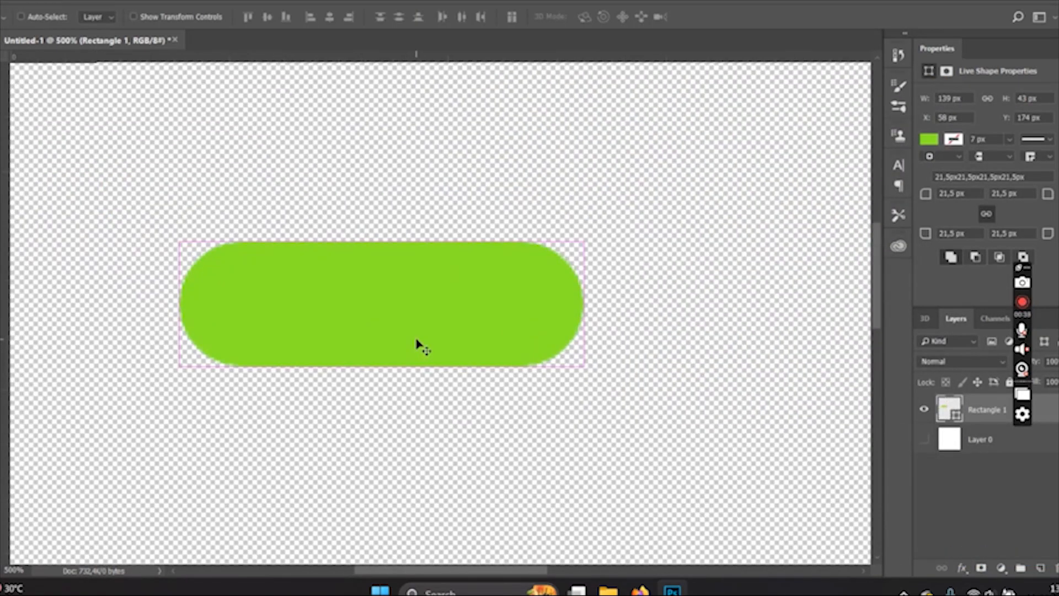
# - Add a drop shadow to the green button with 42% opacity, 4 px distance, 14% spread and 6 px size
pyautogui.click(962, 568)
pyautogui.click(977, 561)
pyautogui.moveTo(619, 86); pyautogui.dragTo(869, 140)
pyautogui.moveTo(882, 211); pyautogui.dragTo(900, 213)
pyautogui.moveTo(896, 257)
pyautogui.mouseDown()
pyautogui.moveTo(881, 257)
pyautogui.moveTo(887, 275)
pyautogui.mouseUp()
pyautogui.moveTo(884, 289)
pyautogui.mouseDown()
pyautogui.moveTo(892, 290)
pyautogui.moveTo(882, 289)
pyautogui.mouseUp()
pyautogui.moveTo(900, 212); pyautogui.dragTo(907, 213)
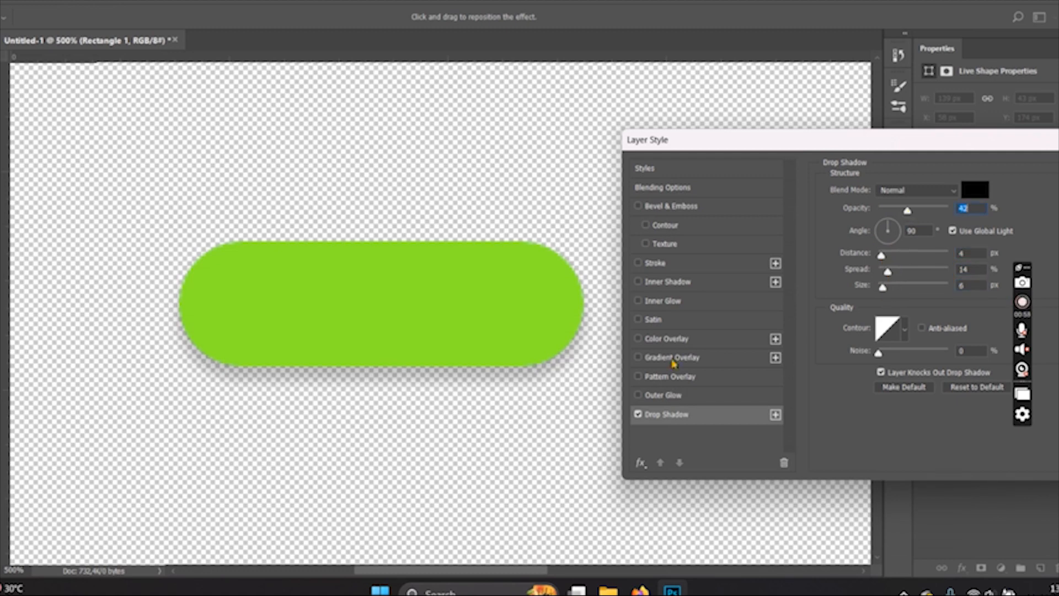
# - Add a gradient overlay to the button and set the gradient's first colour stop to a darker green
pyautogui.click(672, 358)
pyautogui.click(959, 224)
pyautogui.click(538, 255)
pyautogui.click(1045, 214)
pyautogui.click(915, 223)
pyautogui.doubleClick(768, 333)
pyautogui.moveTo(789, 357); pyautogui.dragTo(789, 358)
pyautogui.moveTo(728, 255)
pyautogui.mouseDown()
pyautogui.moveTo(742, 286)
pyautogui.moveTo(723, 255)
pyautogui.moveTo(709, 259)
pyautogui.mouseUp()
pyautogui.click(918, 233)
# - Set the gradient's end colour stop to light green 48e374 and apply the gradient
pyautogui.doubleClick(1055, 330)
pyautogui.click(784, 354)
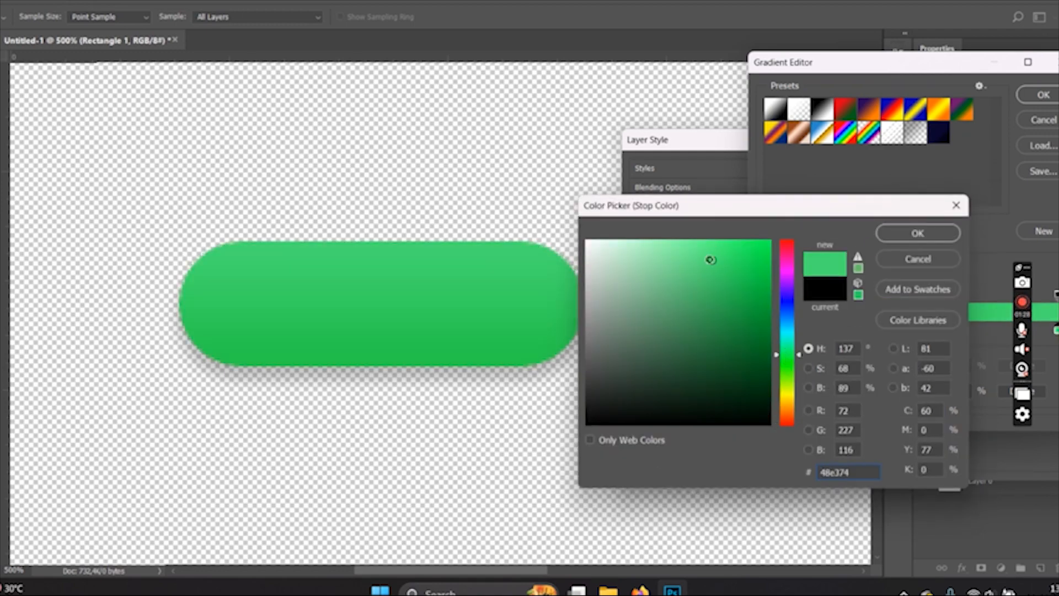
pyautogui.click(916, 233)
pyautogui.press('Return')
# - Add a thin stroke to the button, reducing its size and giving it a dark olive-green colour
pyautogui.click(638, 263)
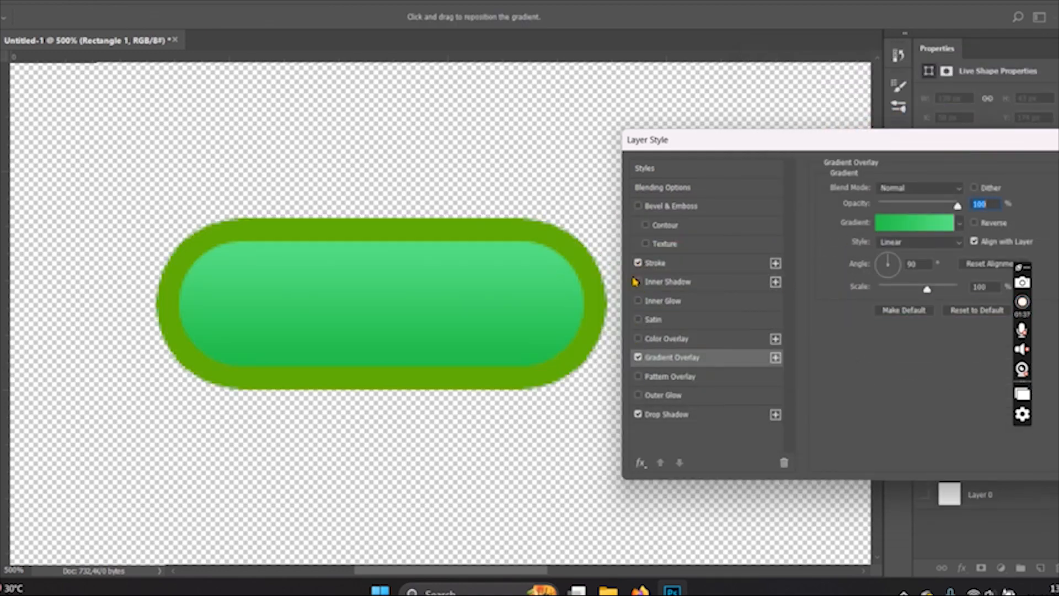
pyautogui.click(657, 263)
pyautogui.moveTo(885, 187); pyautogui.dragTo(879, 188)
pyautogui.click(858, 296)
pyautogui.moveTo(744, 270)
pyautogui.mouseDown()
pyautogui.moveTo(685, 249)
pyautogui.moveTo(742, 308)
pyautogui.moveTo(738, 322)
pyautogui.mouseUp()
pyautogui.click(887, 234)
pyautogui.moveTo(883, 189); pyautogui.dragTo(880, 189)
# - Add an inner glow to the button, choosing its blend mode, raising its opacity and picking a pale glow colour
pyautogui.click(658, 301)
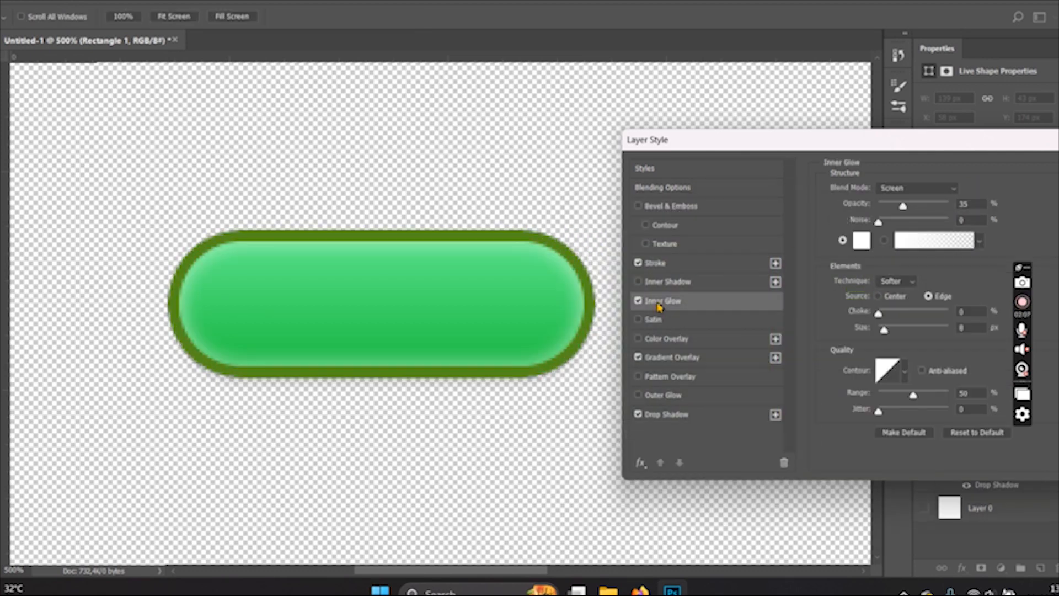
pyautogui.click(907, 191)
pyautogui.click(894, 200)
pyautogui.moveTo(903, 206); pyautogui.dragTo(925, 206)
pyautogui.click(864, 243)
pyautogui.click(715, 243)
pyautogui.moveTo(710, 261); pyautogui.dragTo(619, 390)
pyautogui.click(605, 251)
pyautogui.click(602, 246)
pyautogui.click(918, 233)
# - Fine-tune the inner glow by slightly increasing its size and opacity and adjusting its range
pyautogui.moveTo(883, 331); pyautogui.dragTo(884, 330)
pyautogui.moveTo(913, 397); pyautogui.dragTo(913, 399)
pyautogui.moveTo(884, 331); pyautogui.dragTo(887, 334)
pyautogui.moveTo(924, 209)
pyautogui.mouseDown()
pyautogui.moveTo(916, 214)
pyautogui.moveTo(945, 218)
pyautogui.moveTo(932, 213)
pyautogui.mouseUp()
# - Strengthen the button's drop shadow to 7 px distance and about 71% opacity, and apply the layer style
pyautogui.click(676, 415)
pyautogui.moveTo(881, 254); pyautogui.dragTo(885, 255)
pyautogui.moveTo(932, 212); pyautogui.dragTo(923, 212)
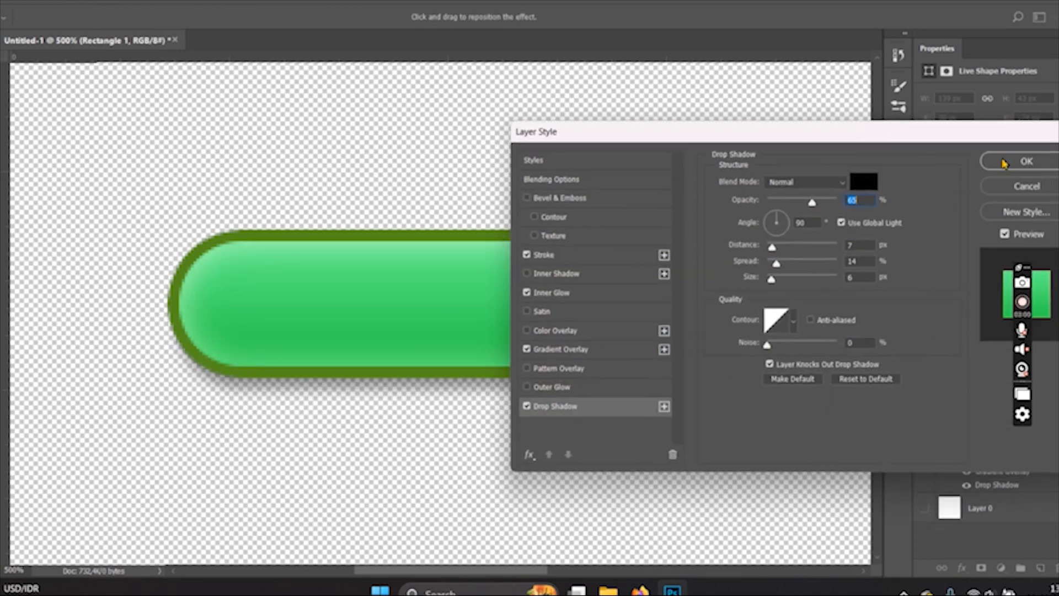
pyautogui.click(1004, 162)
# - Save the document under the name Asset_UI
pyautogui.hotkey('ctrl', 's')
pyautogui.press('capslock')
pyautogui.write('Asset_UI')
pyautogui.press('Return')
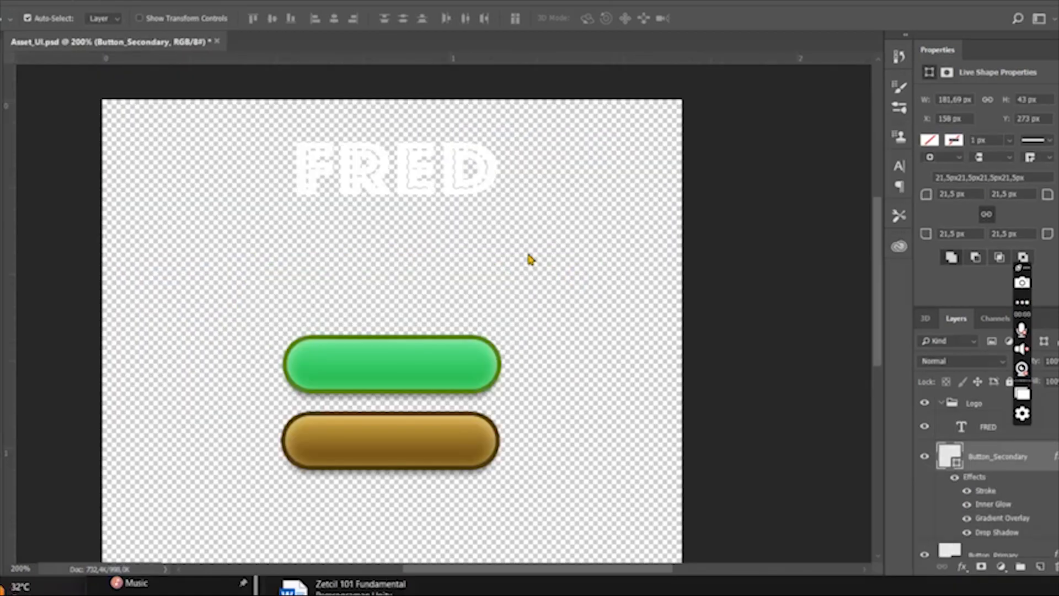
# - Draw an unfilled rectangle of about 201 by 82 px around the FRED text in the Logo group
pyautogui.click(448, 186)
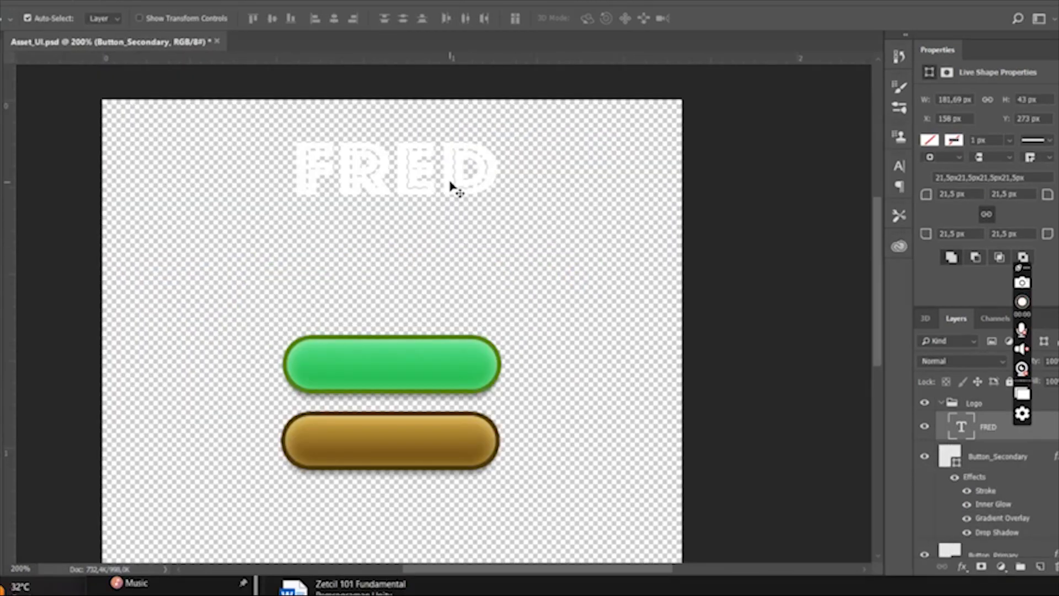
pyautogui.press('u')
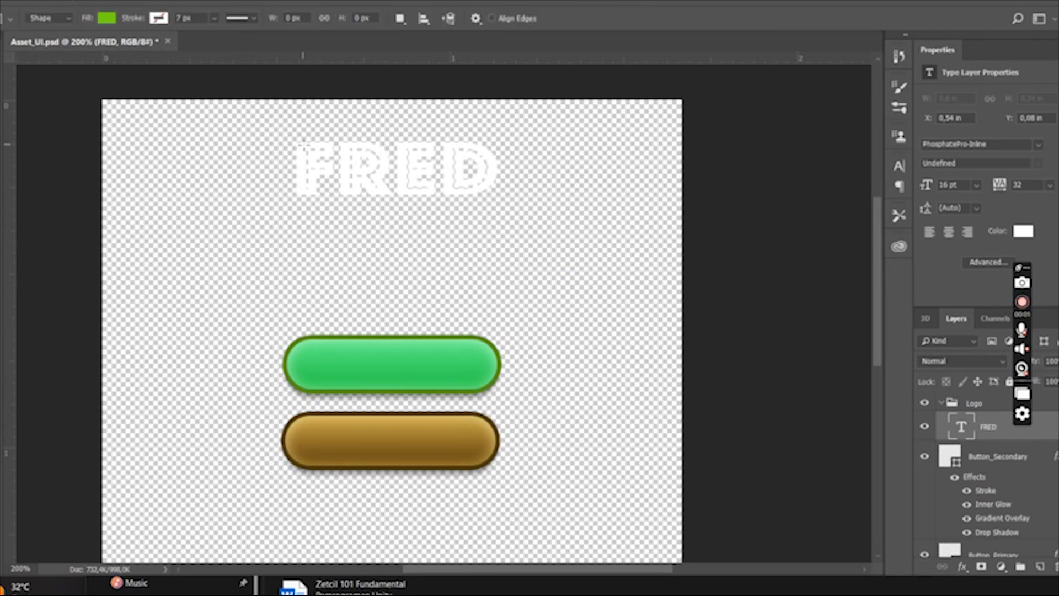
pyautogui.click(105, 19)
pyautogui.click(44, 46)
pyautogui.moveTo(276, 134); pyautogui.dragTo(507, 226)
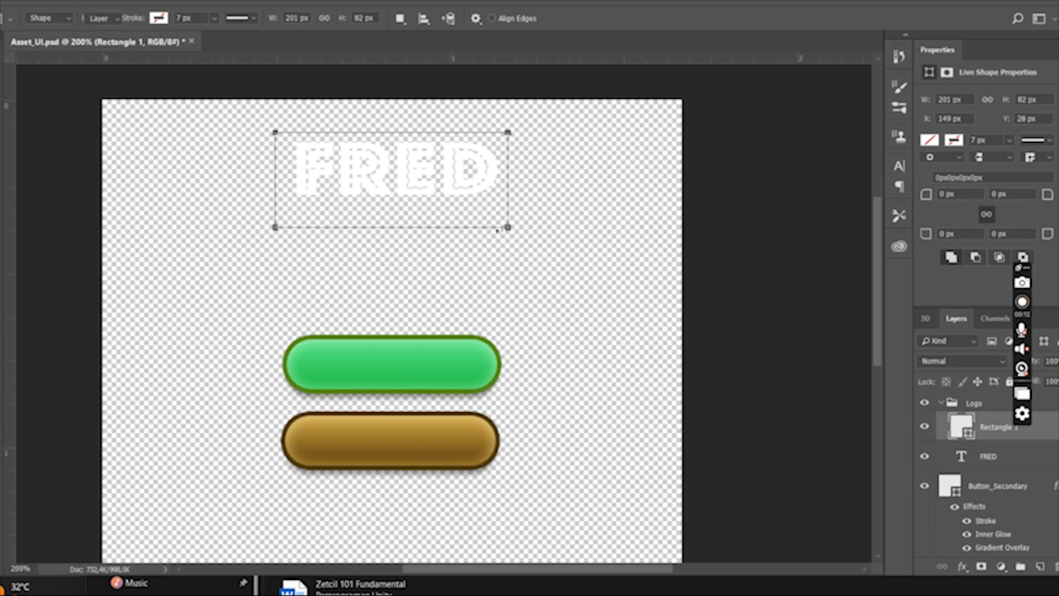
pyautogui.click(2, 77)
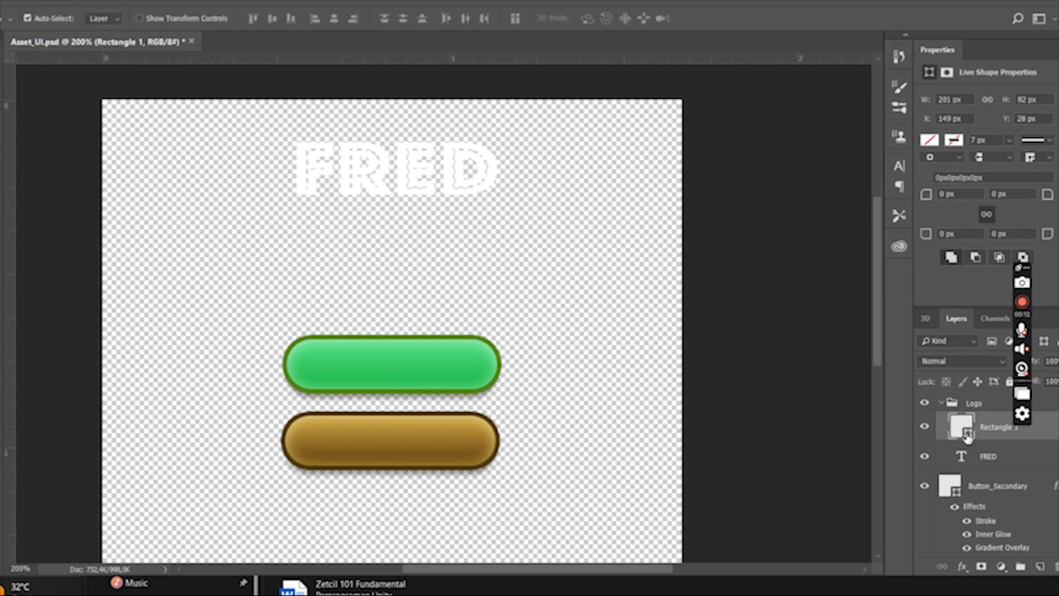
# - Give the rectangle behind FRED a bevel and emboss with texture, combined with the brown linear gradient overlay
pyautogui.click(963, 567)
pyautogui.click(983, 524)
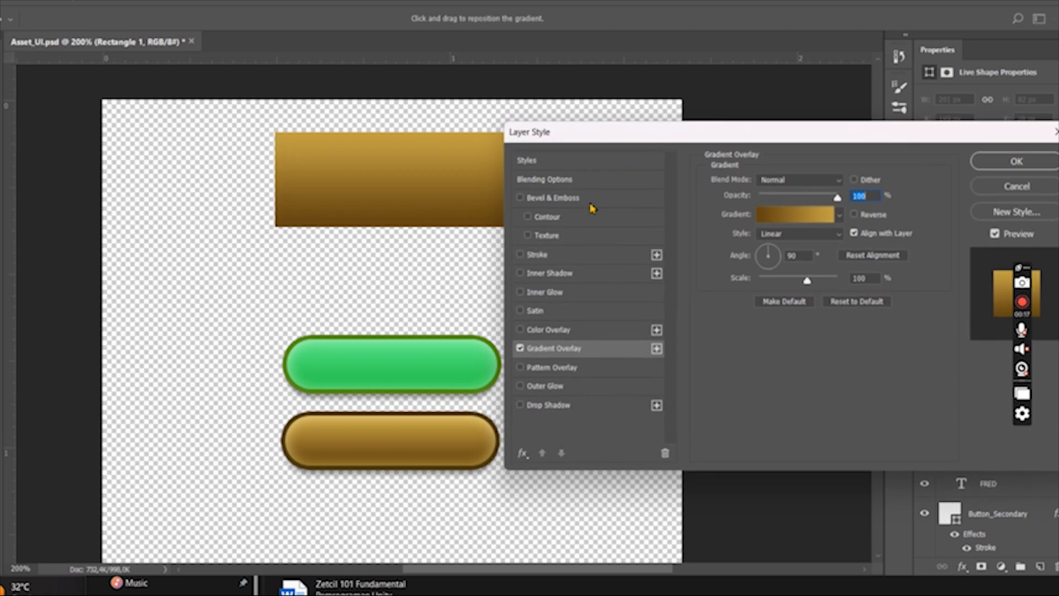
pyautogui.click(520, 347)
pyautogui.click(527, 236)
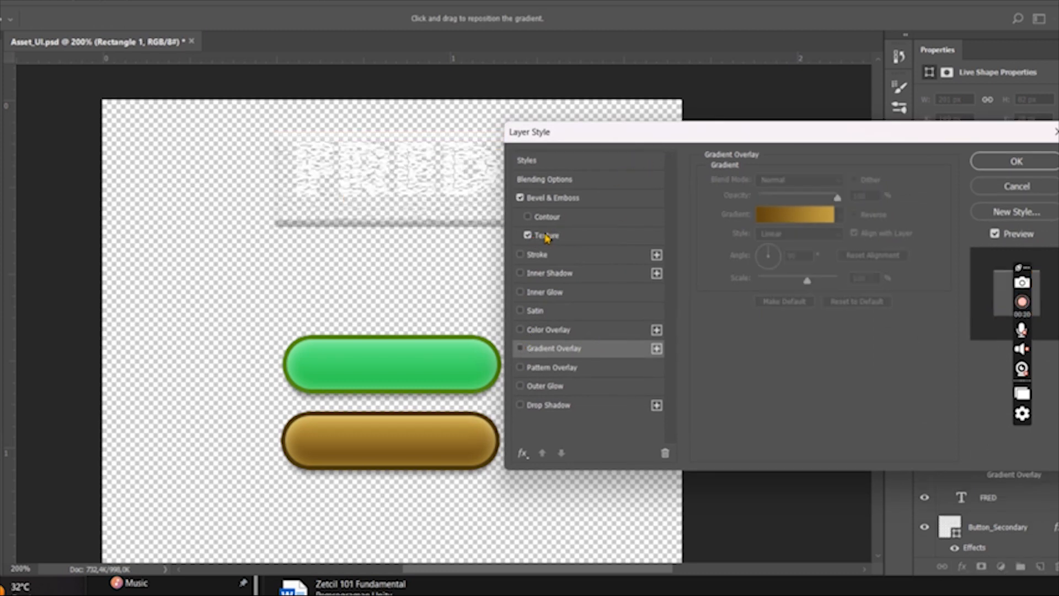
pyautogui.click(547, 236)
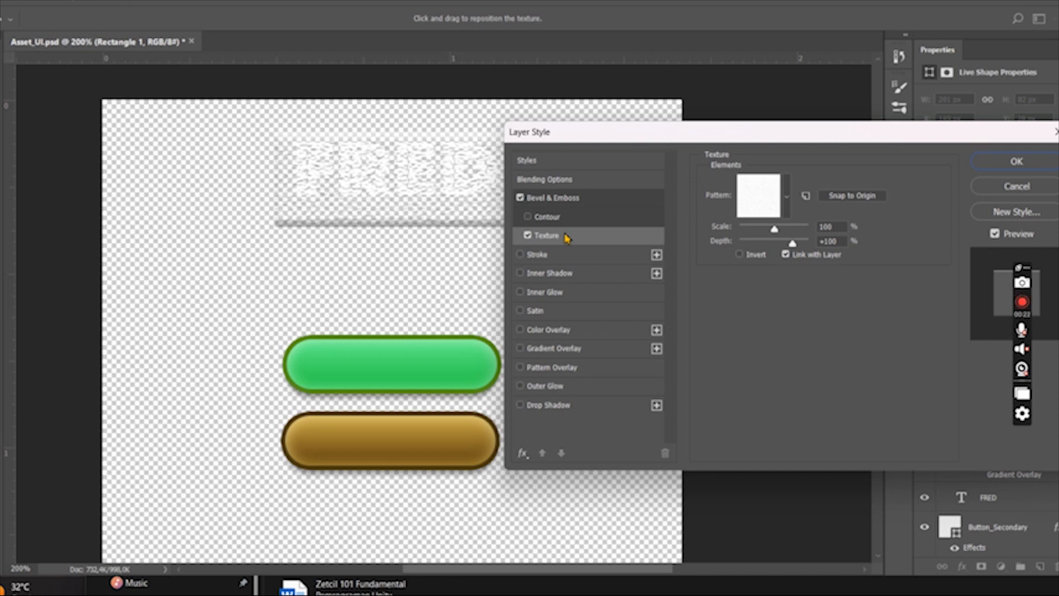
pyautogui.click(520, 348)
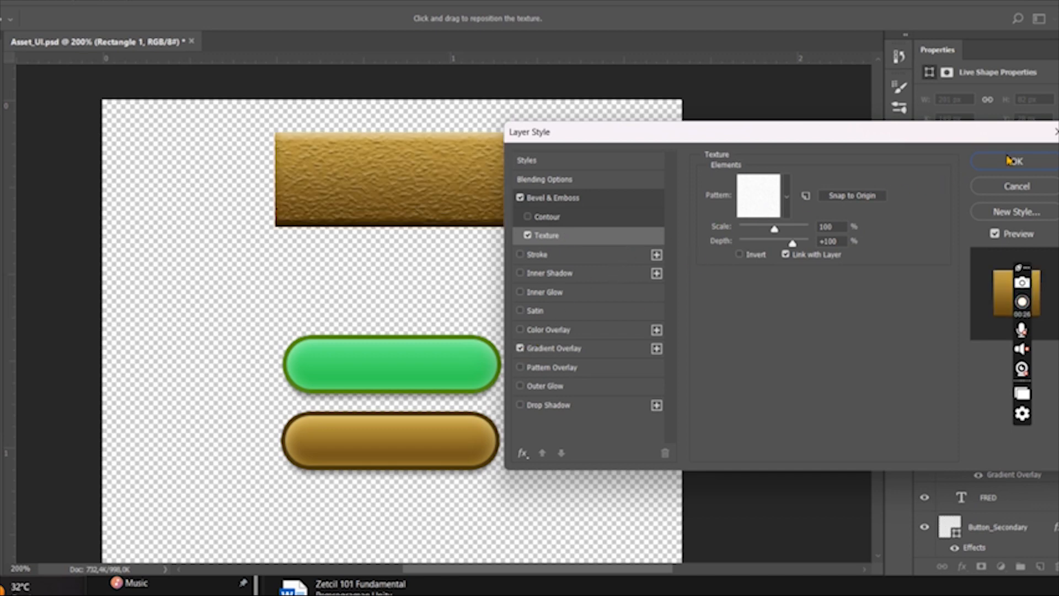
# - Darken the gradient overlay's brown and gold stops on the rectangle and apply the layer style
pyautogui.click(546, 347)
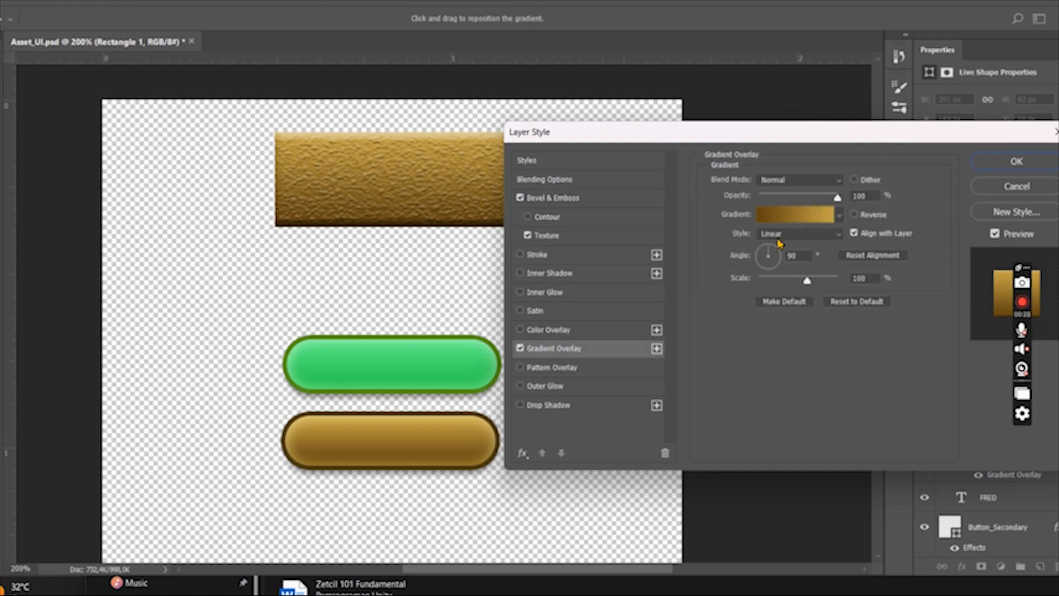
pyautogui.click(835, 217)
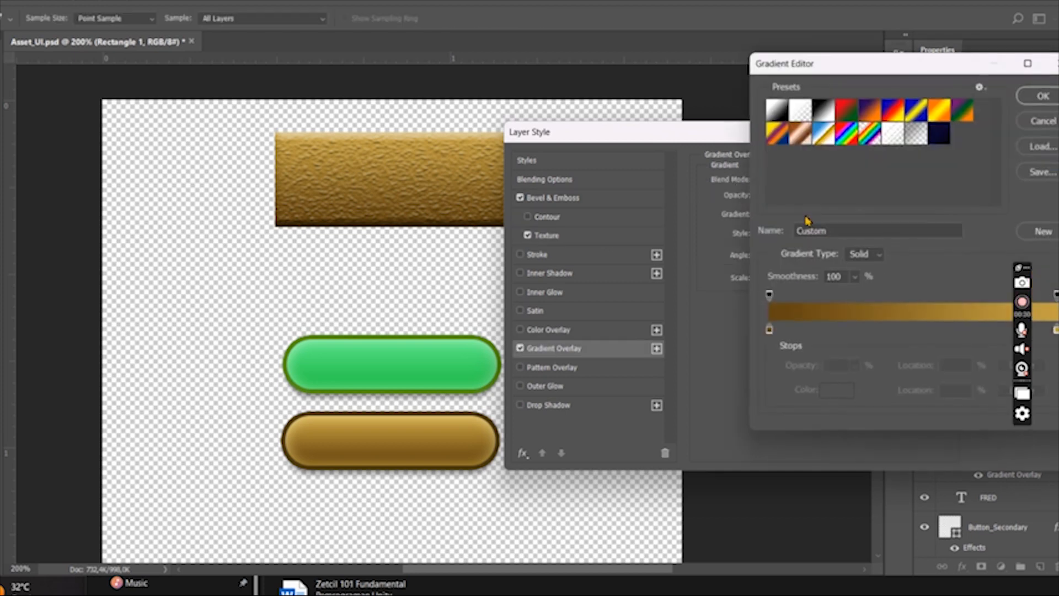
pyautogui.doubleClick(769, 334)
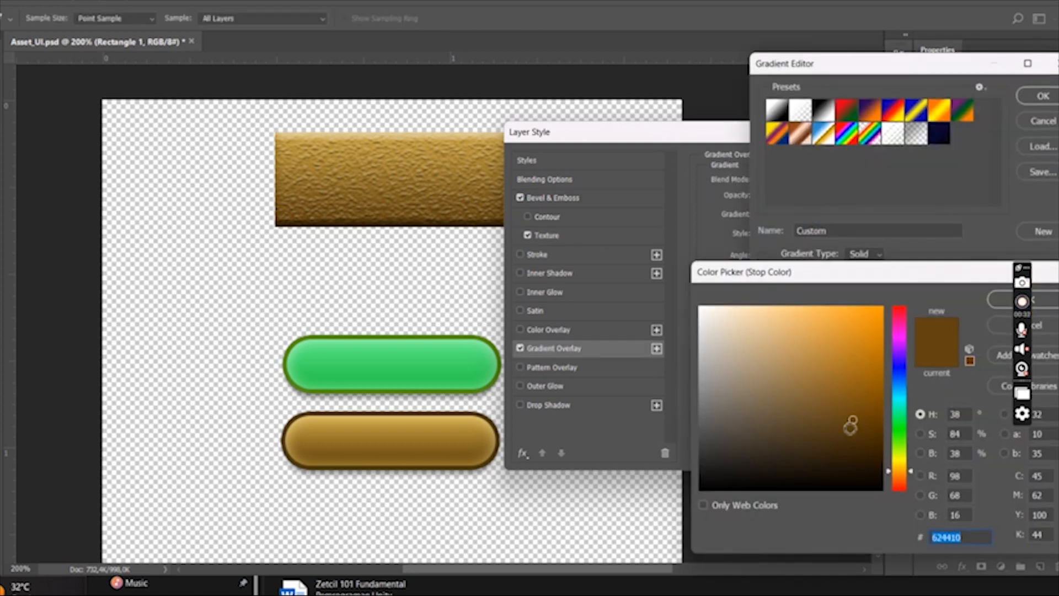
pyautogui.click(856, 431)
pyautogui.click(1001, 300)
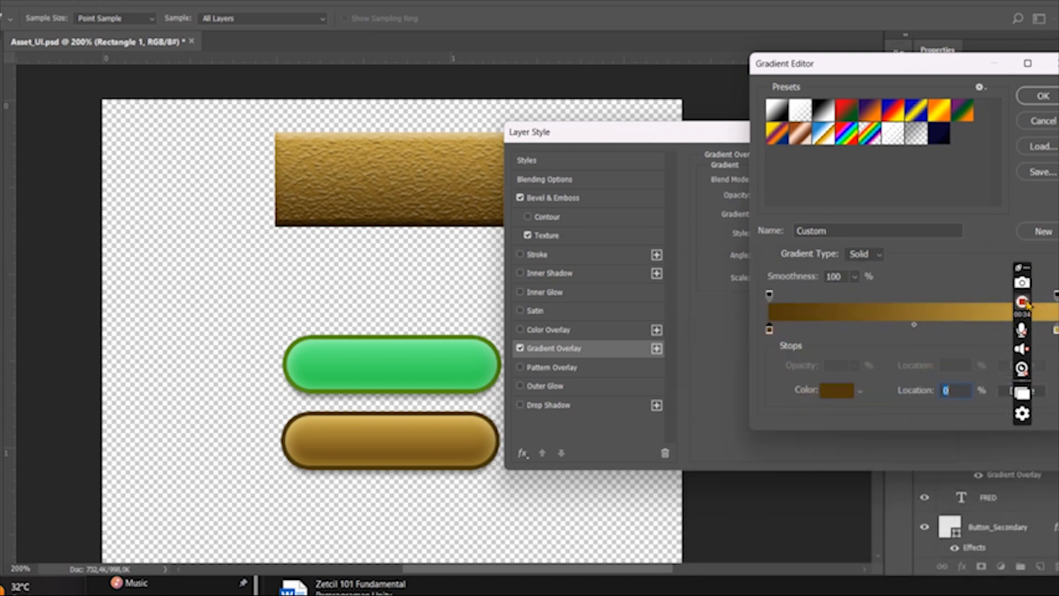
pyautogui.doubleClick(1056, 332)
pyautogui.click(836, 380)
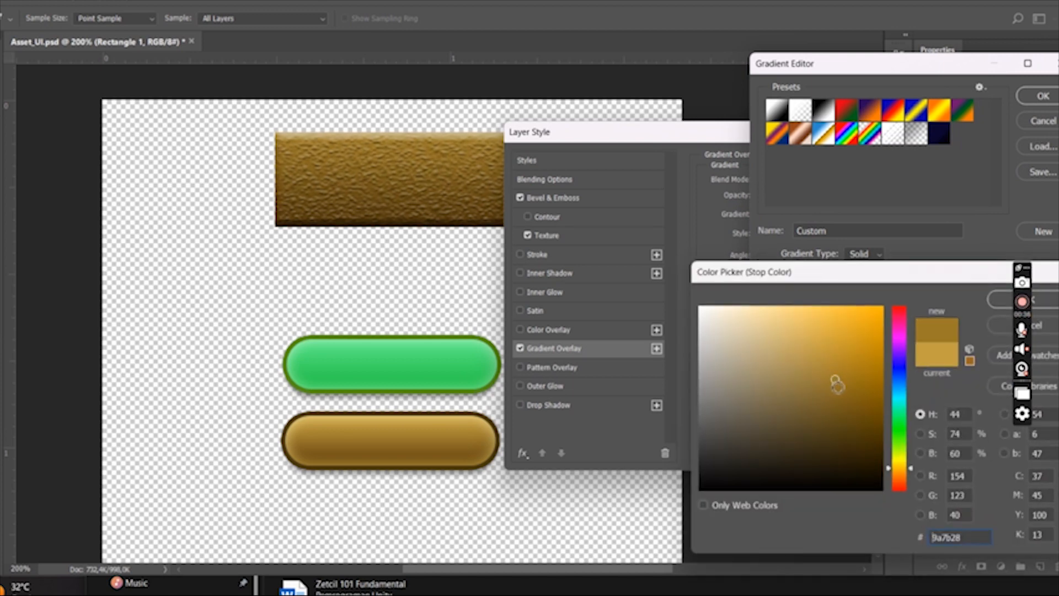
pyautogui.click(1047, 326)
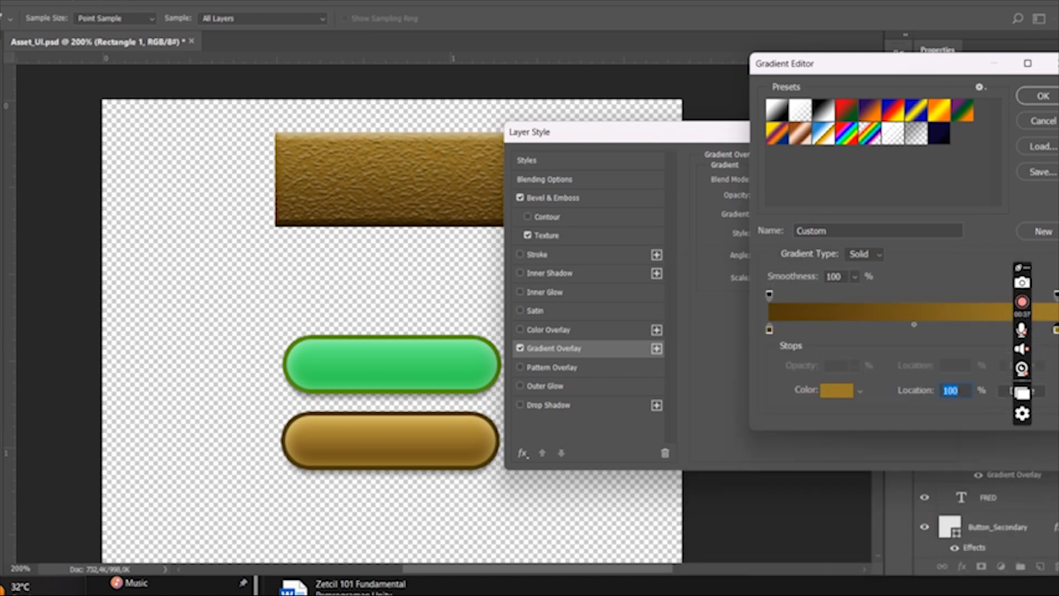
pyautogui.click(1042, 97)
pyautogui.moveTo(918, 141); pyautogui.dragTo(842, 200)
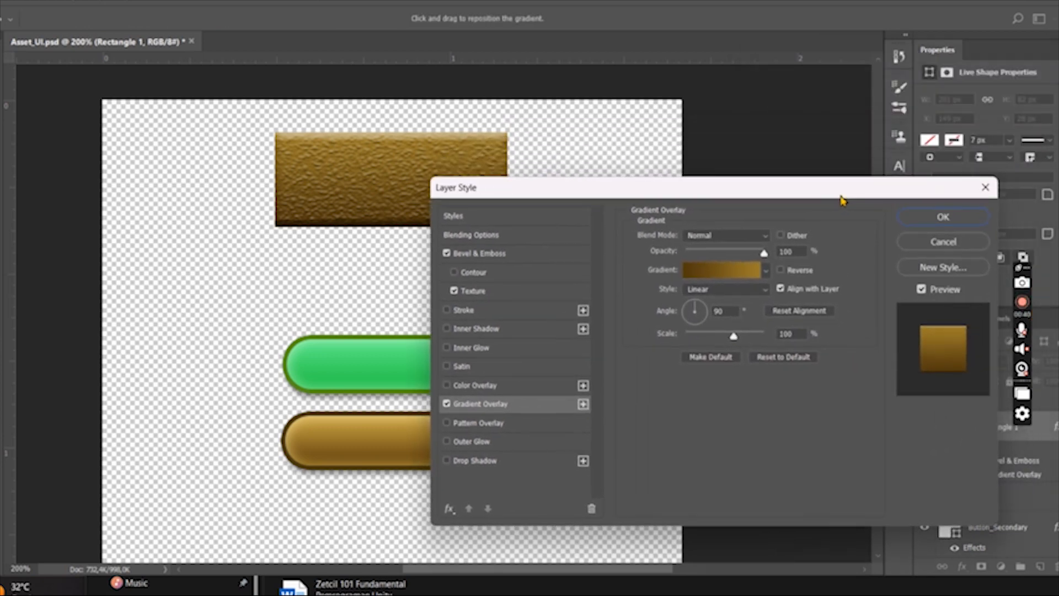
pyautogui.click(928, 216)
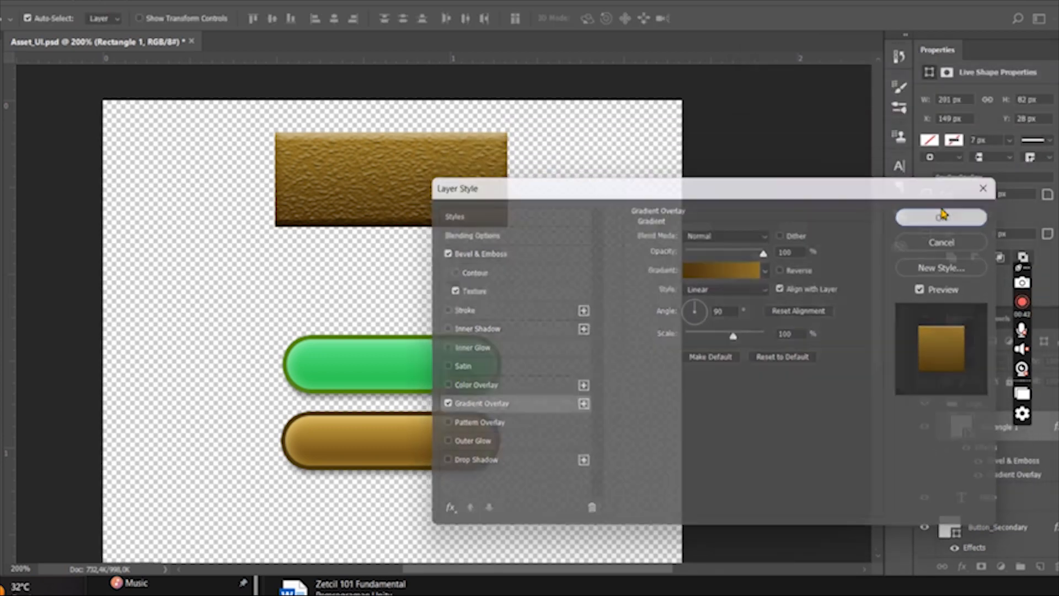
# - Try rounding all four corners of the logo rectangle to 41 px
pyautogui.click(945, 195)
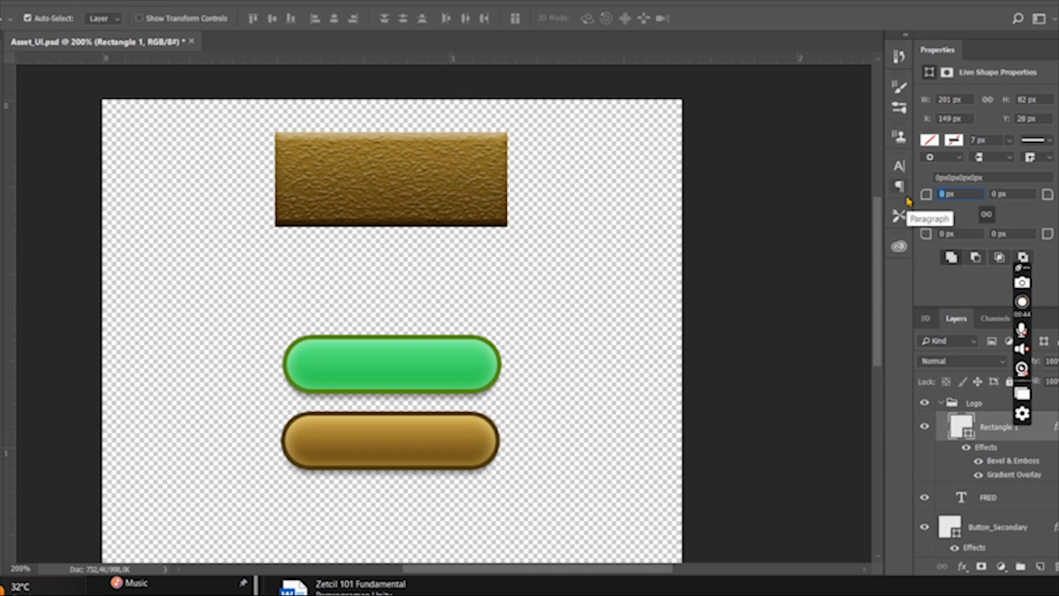
pyautogui.write('41')
pyautogui.press('Return')
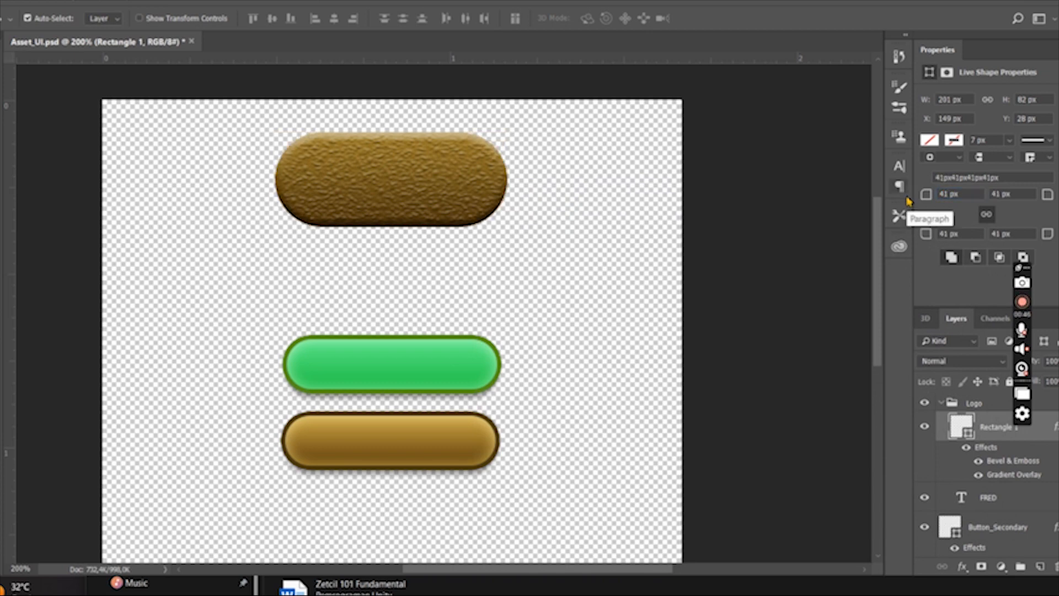
# - Set the logo rectangle's corner radius to 16 px and widen it to about 235 px behind the FRED text
pyautogui.click(928, 196)
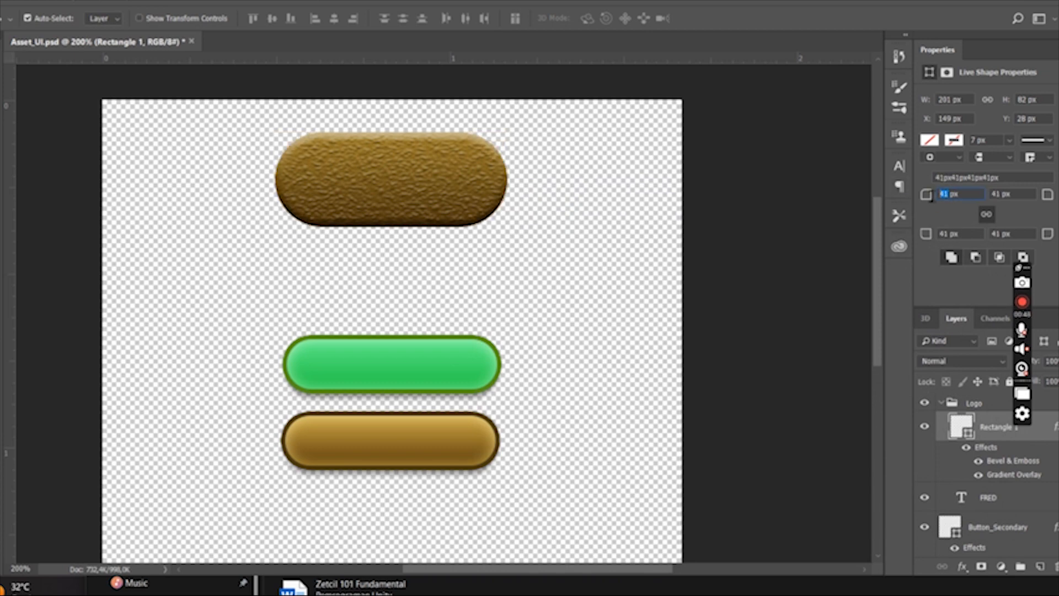
pyautogui.write('1')
pyautogui.write('6')
pyautogui.press('Return')
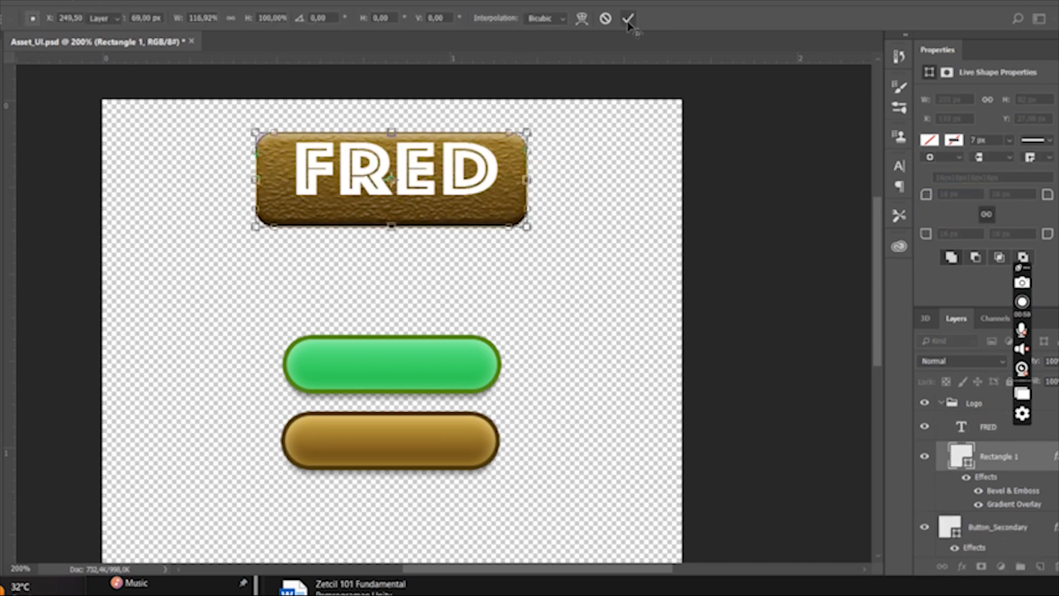
pyautogui.click(630, 19)
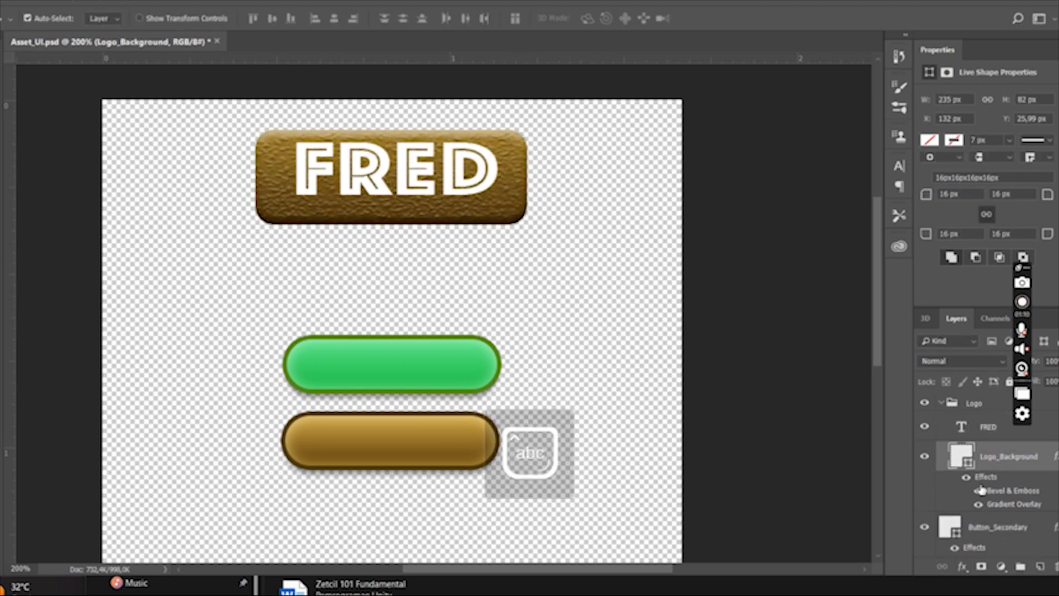
# - Add an inner glow to the logo's background rectangle, choosing the glow colour and adjusting its opacity
pyautogui.click(962, 567)
pyautogui.click(679, 342)
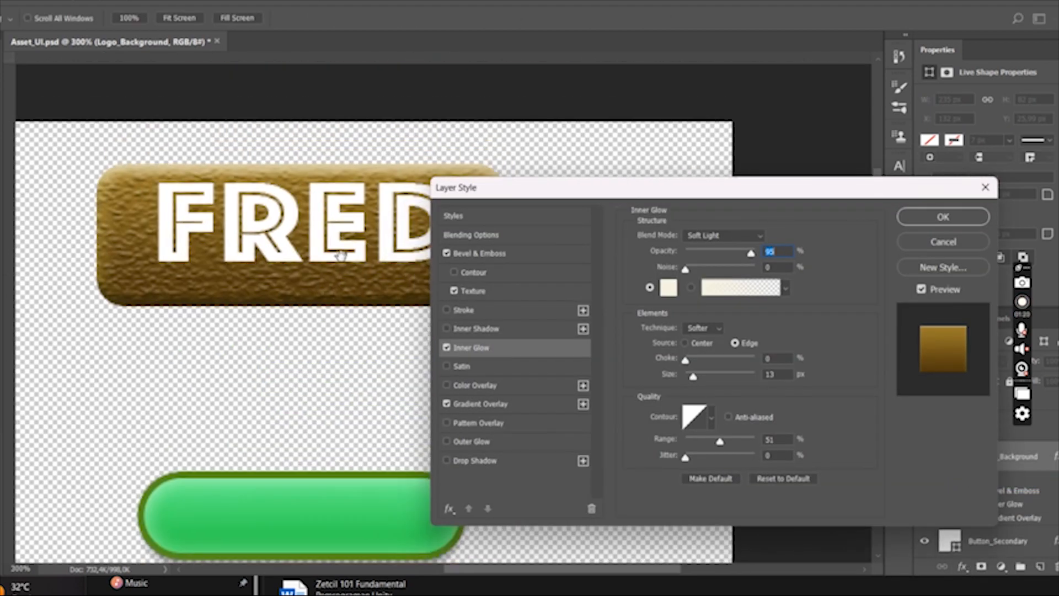
pyautogui.click(668, 286)
pyautogui.click(775, 350)
pyautogui.click(946, 303)
pyautogui.moveTo(709, 254); pyautogui.dragTo(719, 255)
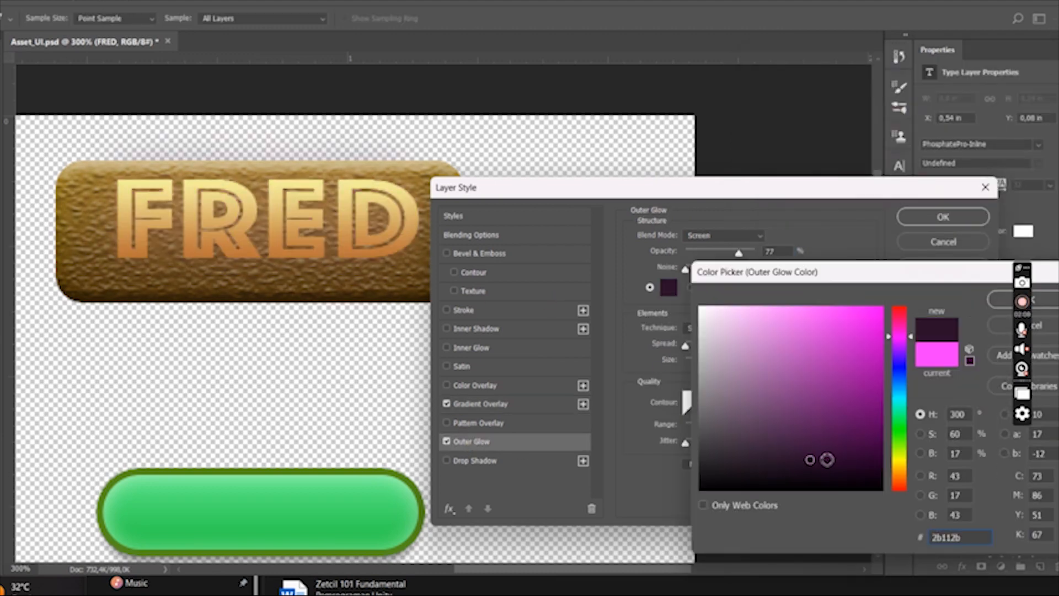
# - Give the FRED text's gradient overlay a light yellow stop and add an adjusted drop shadow without any outer glow
pyautogui.click(1039, 325)
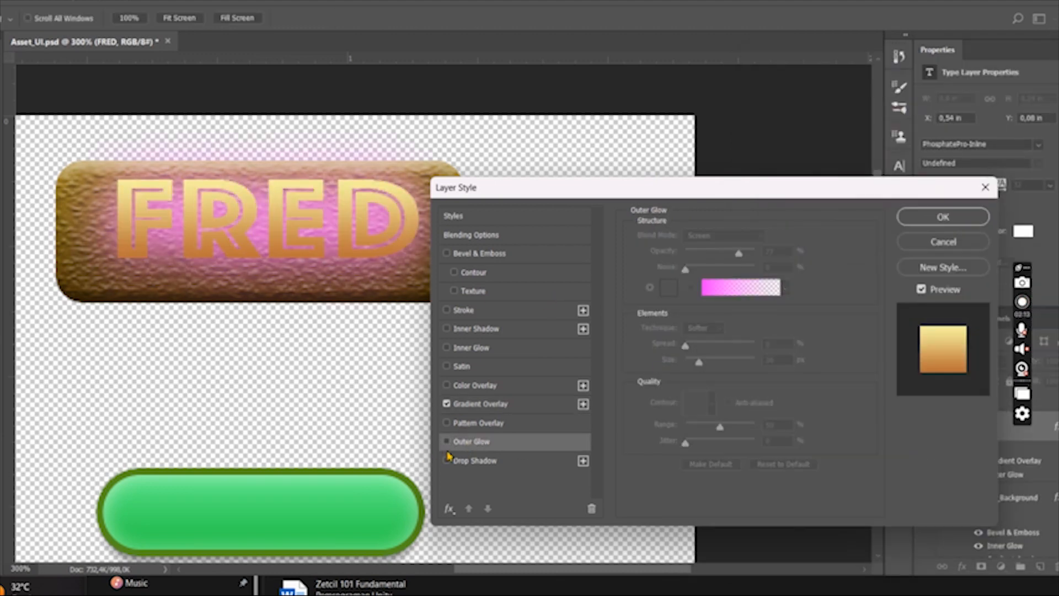
pyautogui.click(447, 441)
pyautogui.click(475, 460)
pyautogui.moveTo(730, 257); pyautogui.dragTo(706, 258)
pyautogui.moveTo(691, 303); pyautogui.dragTo(688, 303)
pyautogui.moveTo(693, 320)
pyautogui.mouseDown()
pyautogui.moveTo(711, 321)
pyautogui.moveTo(697, 321)
pyautogui.moveTo(690, 335)
pyautogui.mouseUp()
pyautogui.moveTo(705, 258); pyautogui.dragTo(720, 258)
pyautogui.click(943, 216)
# - Add a thin dark brown stroke to the FRED text and apply the layer style
pyautogui.doubleClick(999, 462)
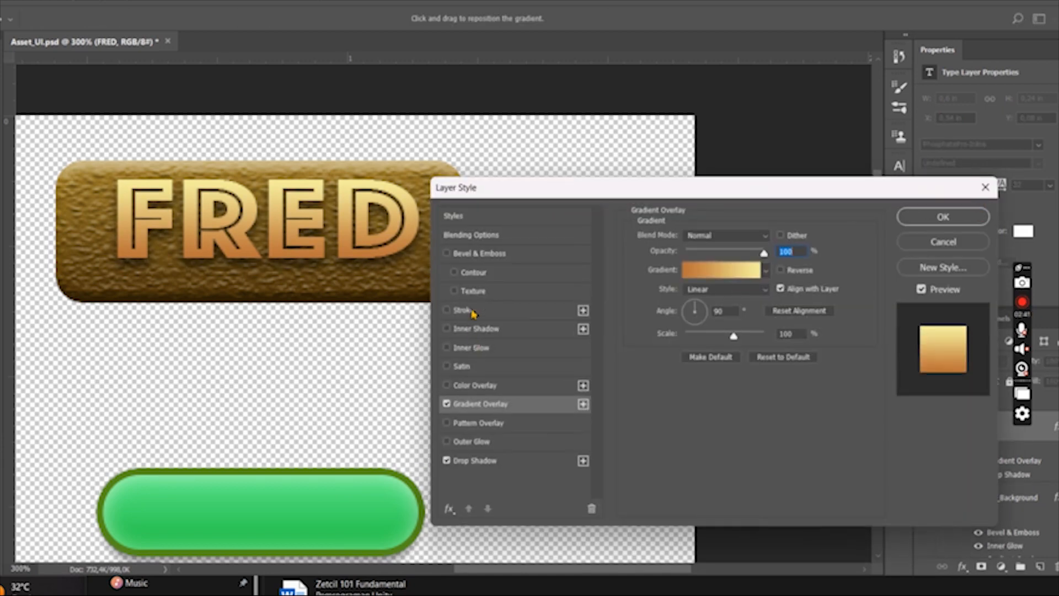
pyautogui.click(464, 310)
pyautogui.click(668, 343)
pyautogui.click(810, 451)
pyautogui.click(837, 433)
pyautogui.click(1040, 302)
pyautogui.moveTo(688, 239); pyautogui.dragTo(685, 239)
pyautogui.click(938, 225)
# - Soften the Logo_Background texture to about 69% scale and +79% depth
pyautogui.scroll(-1, 993, 499)
pyautogui.doubleClick(991, 497)
pyautogui.click(473, 291)
pyautogui.moveTo(701, 285); pyautogui.dragTo(687, 285)
pyautogui.moveTo(718, 299); pyautogui.dragTo(689, 285)
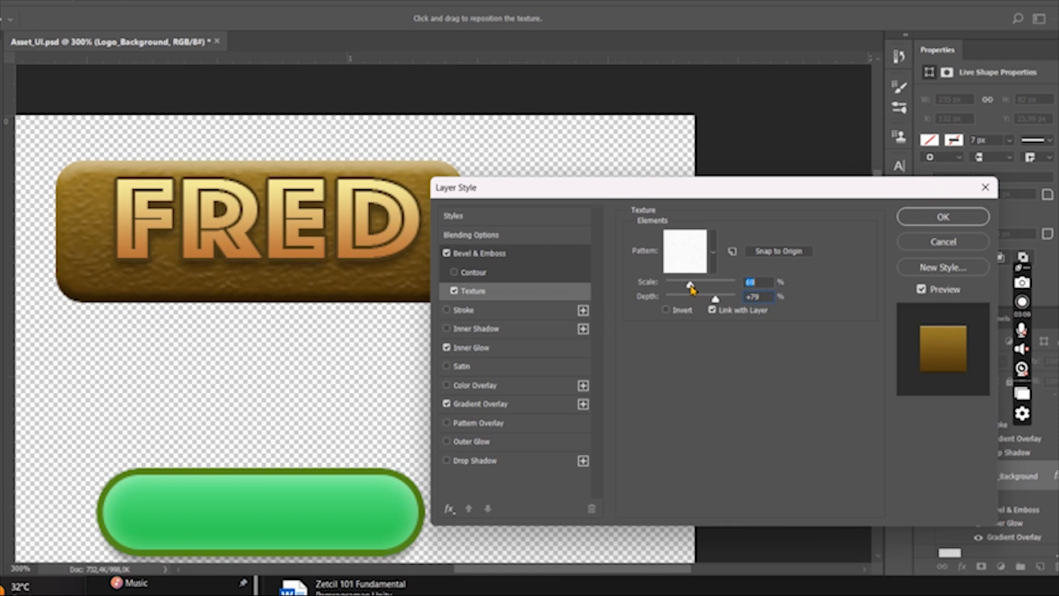
pyautogui.click(943, 217)
# - Add a text line reading "NATIVE AR" below the FRED text
pyautogui.moveTo(456, 355); pyautogui.dragTo(671, 360)
pyautogui.press('t')
pyautogui.click(381, 336)
pyautogui.press('capslock')
pyautogui.write('NATIVE AR')
pyautogui.press('capslock')
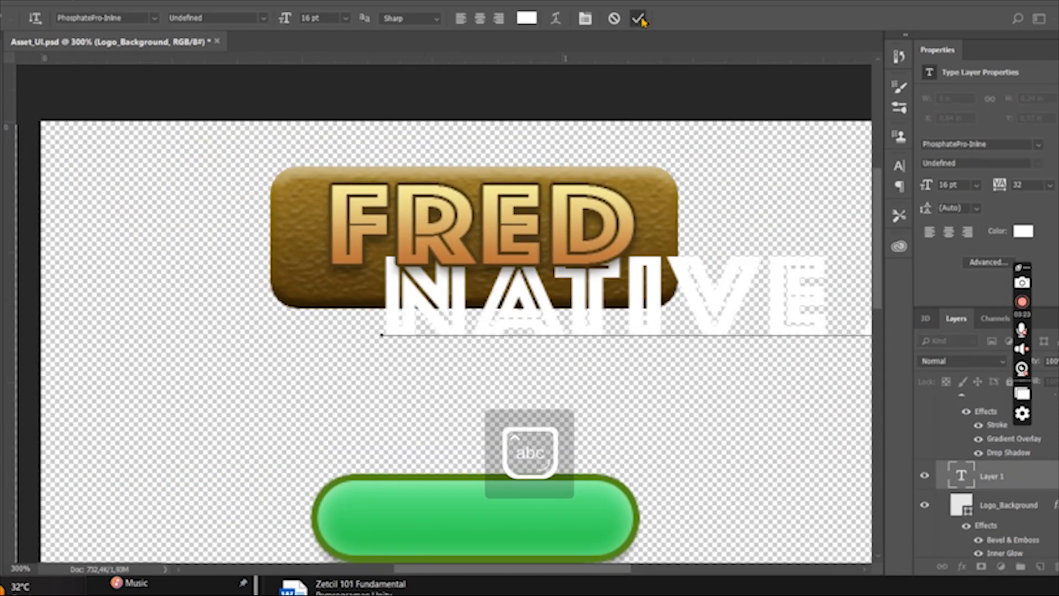
pyautogui.click(638, 19)
# - Set the NATIVE AR text to 6 pt in the PhosphatePro-Solid font
pyautogui.click(287, 21)
pyautogui.write('86')
pyautogui.click(155, 20)
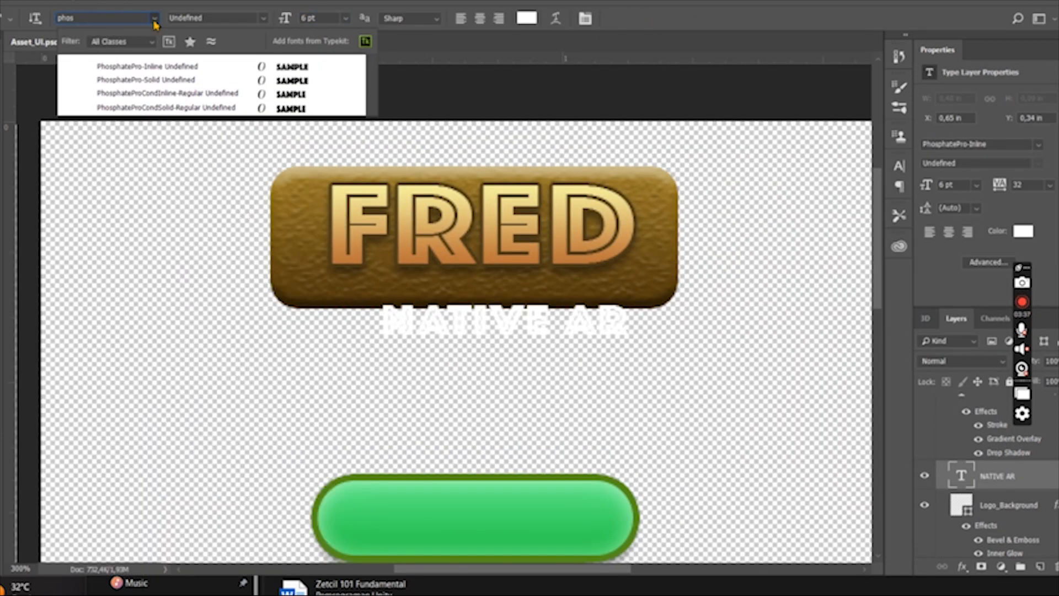
pyautogui.click(165, 83)
# - Position NATIVE AR under FRED and resize the background copy behind it to about 191 by 43 px
pyautogui.press('v')
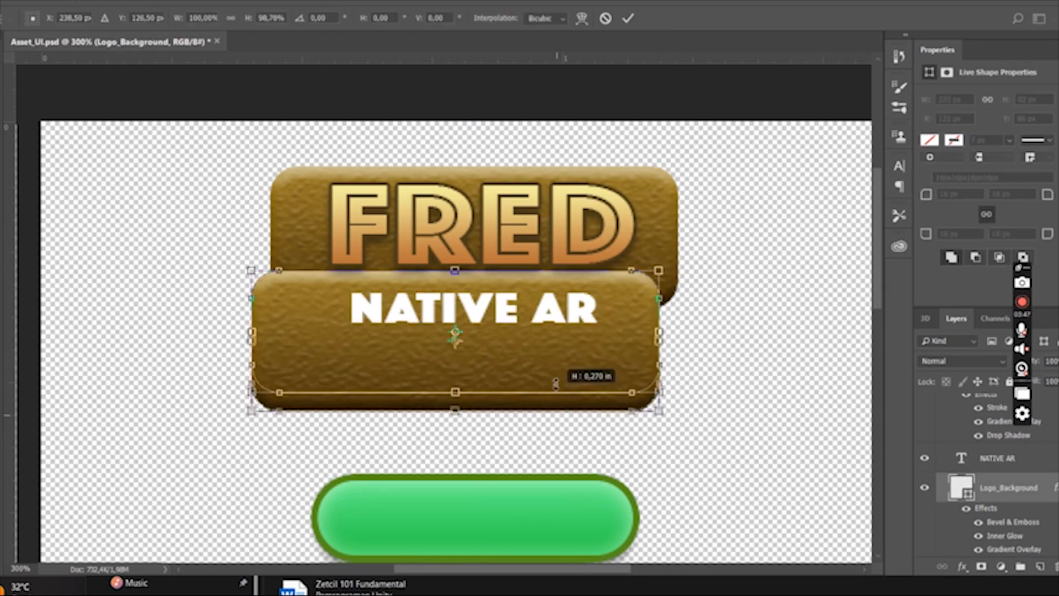
pyautogui.moveTo(556, 383); pyautogui.dragTo(556, 355)
pyautogui.moveTo(579, 330); pyautogui.dragTo(598, 331)
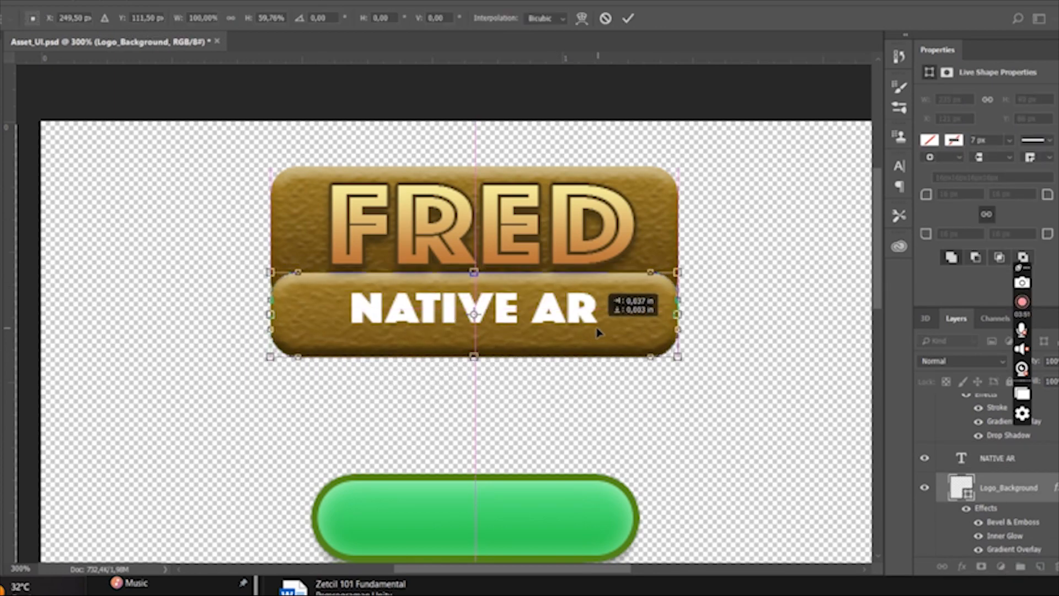
pyautogui.keyDown('alt'); pyautogui.moveTo(678, 315); pyautogui.dragTo(644, 314); pyautogui.keyUp('alt')
pyautogui.keyDown('alt'); pyautogui.moveTo(600, 273); pyautogui.dragTo(600, 279); pyautogui.keyUp('alt')
pyautogui.press('Down')
pyautogui.press('Down')
pyautogui.click(628, 19)
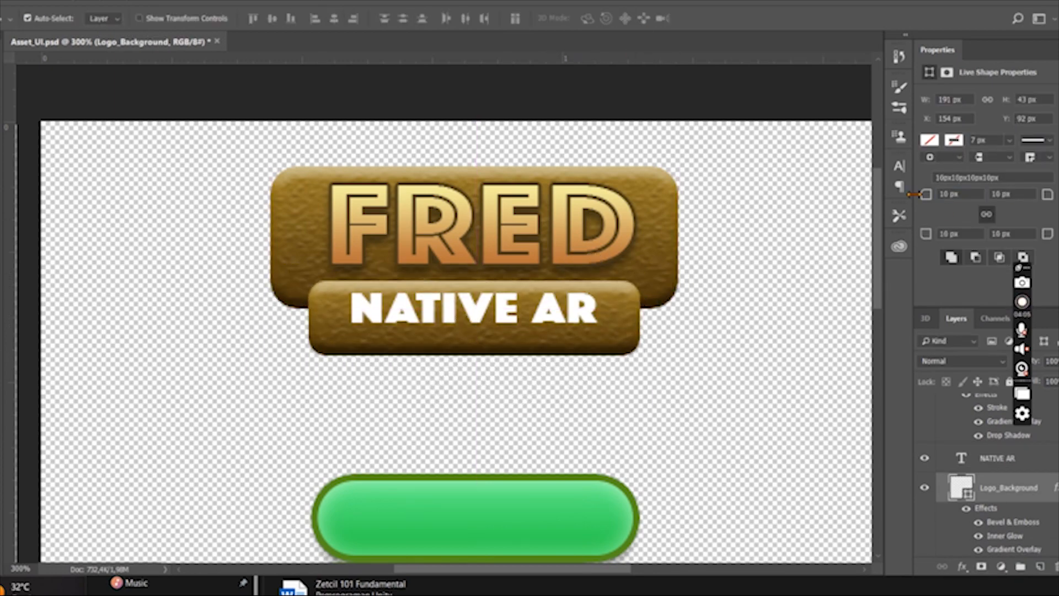
pyautogui.click(420, 308)
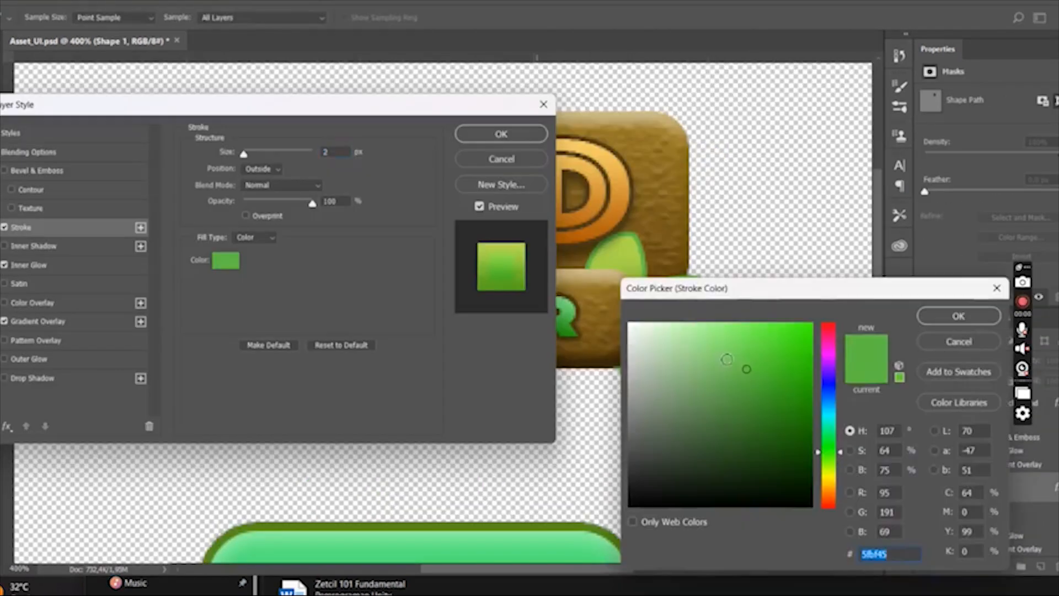
# - Apply a 2 px dark green stroke to the leaf shape and place a mirrored copy on the sign's opposite side
pyautogui.press('Return')
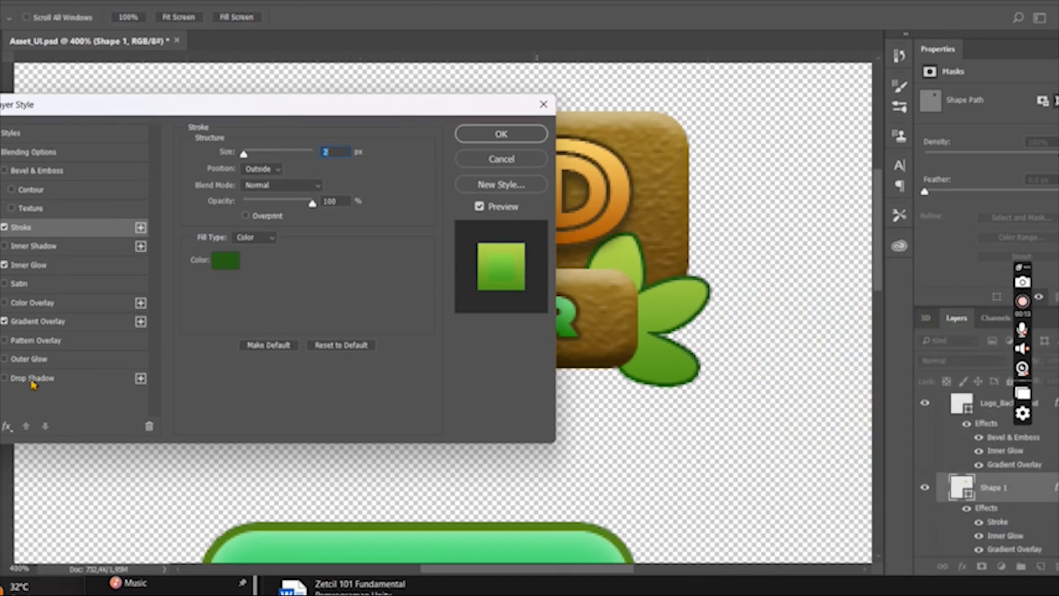
pyautogui.click(499, 134)
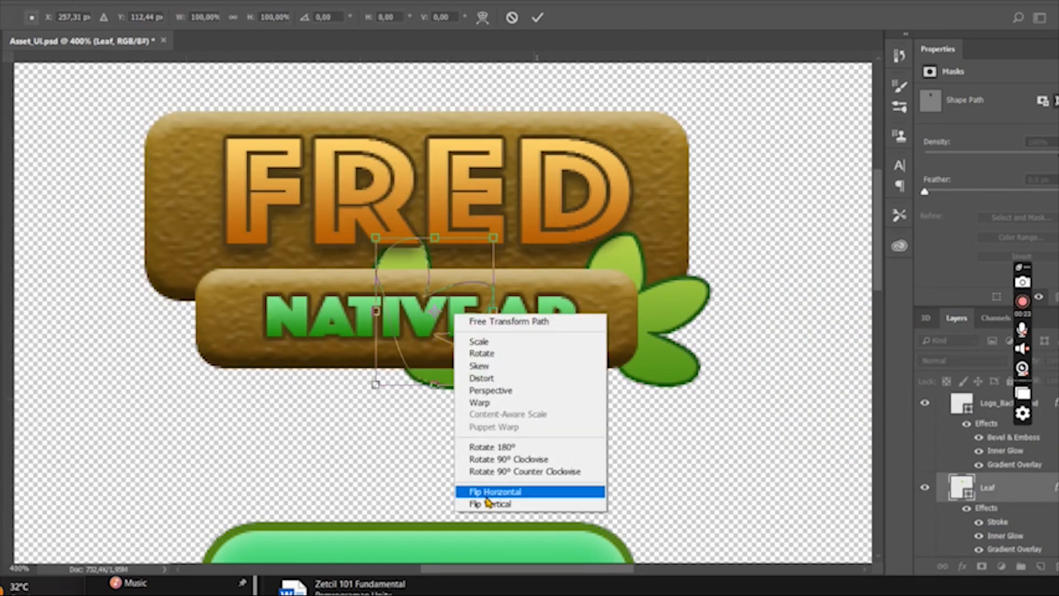
pyautogui.click(530, 491)
pyautogui.moveTo(390, 309); pyautogui.dragTo(215, 283)
pyautogui.press('Return')
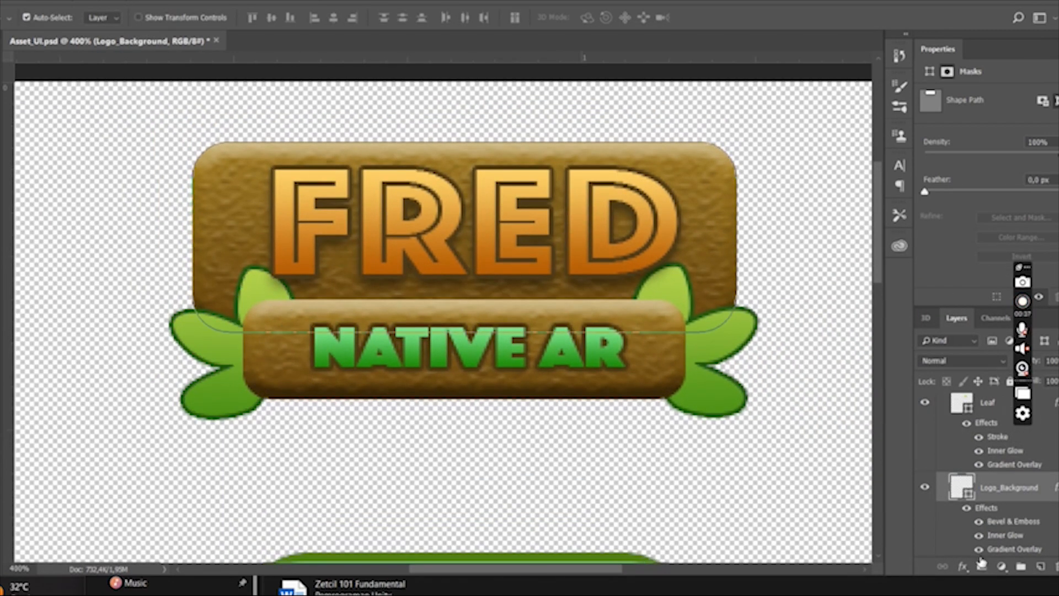
# - Add a 2 px dark brown outside stroke to the Logo_Background layer
pyautogui.click(962, 566)
pyautogui.click(987, 457)
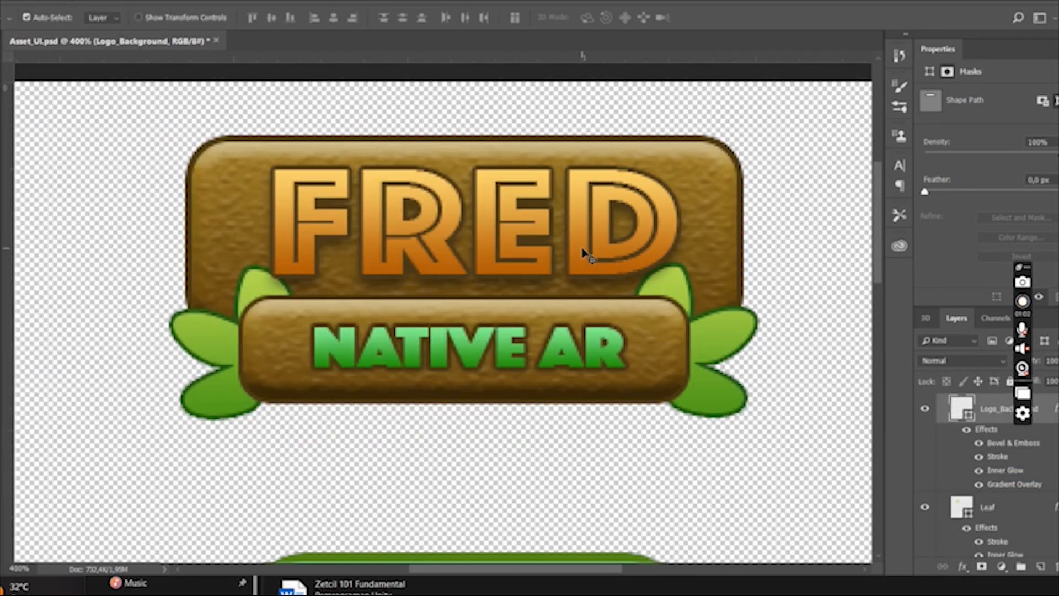
pyautogui.click(545, 234)
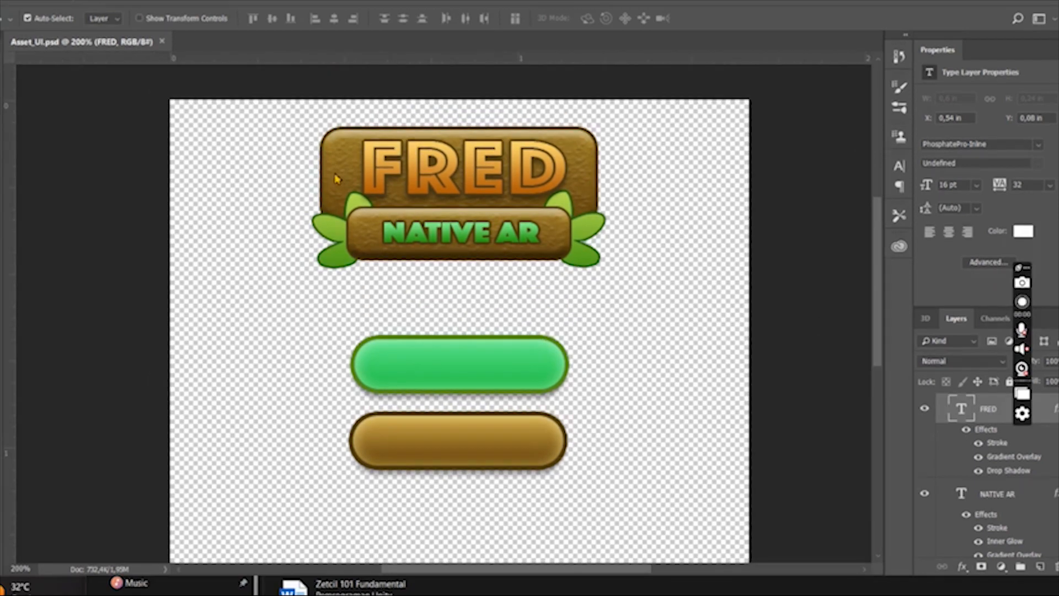
# - Put the Logo group into a new document with a hidden background and save it for web as Logo_Native
pyautogui.hotkey('ctrl', 'n')
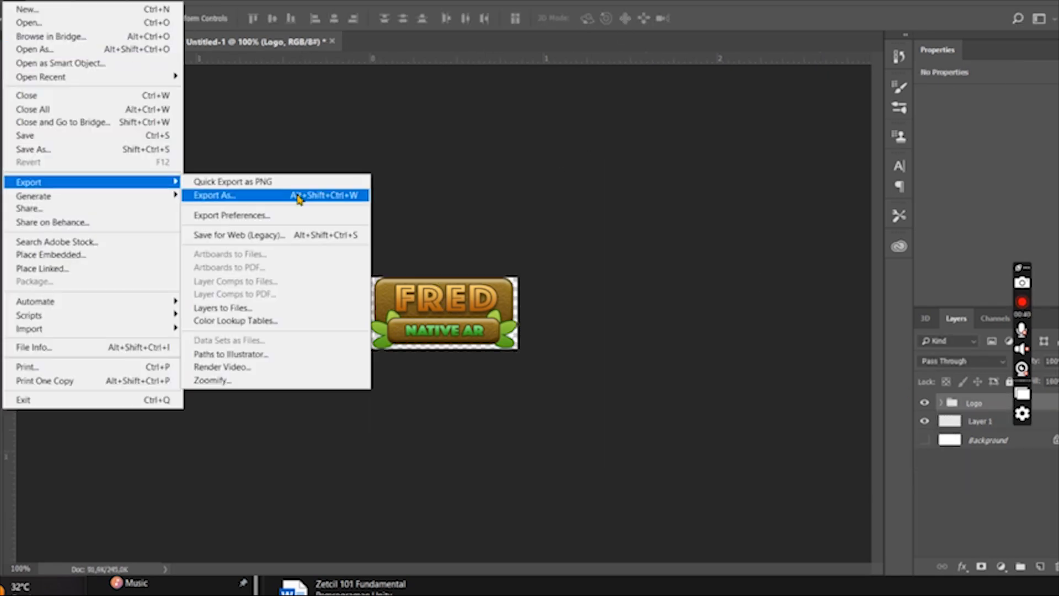
pyautogui.click(309, 235)
pyautogui.click(640, 552)
pyautogui.write('Logo_Native')
pyautogui.press('Return')
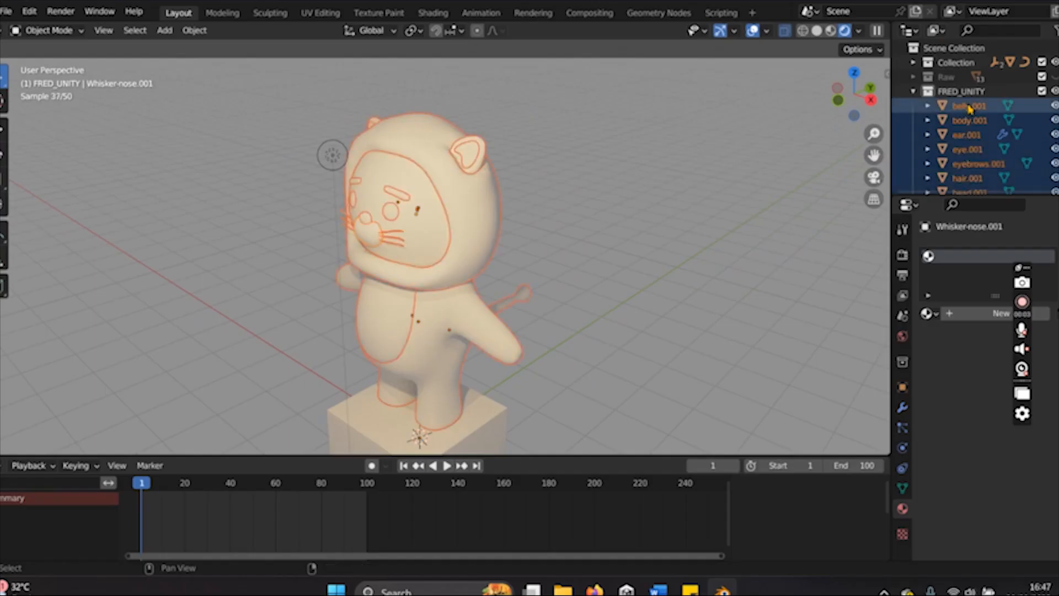
# - In Blender, join all selected meshes of the FRED_UNITY collection into one object and rename it Body
pyautogui.moveTo(518, 298); pyautogui.dragTo(557, 283, button='middle')
pyautogui.scroll(-4, 999, 140)
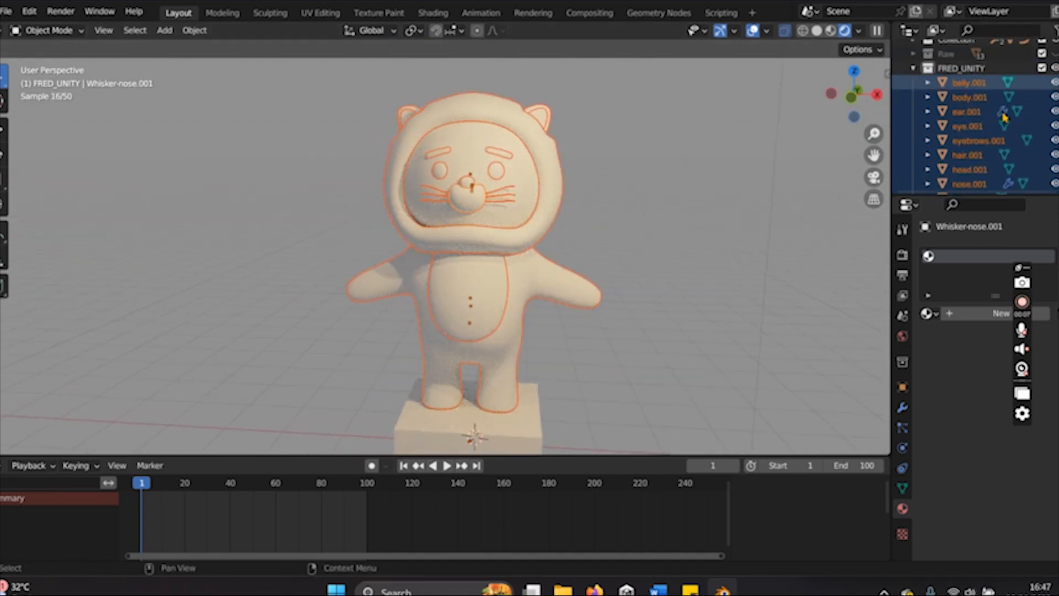
pyautogui.scroll(5, 999, 140)
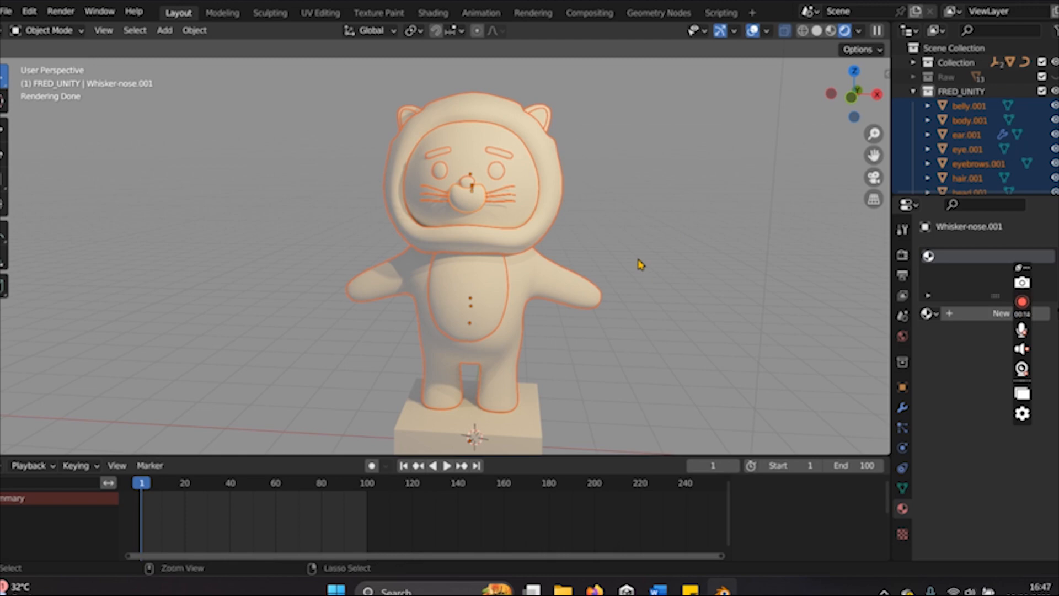
pyautogui.hotkey('ctrl', 'j')
pyautogui.doubleClick(967, 106)
pyautogui.press('capslock')
pyautogui.write('B')
pyautogui.press('capslock')
pyautogui.write('ody')
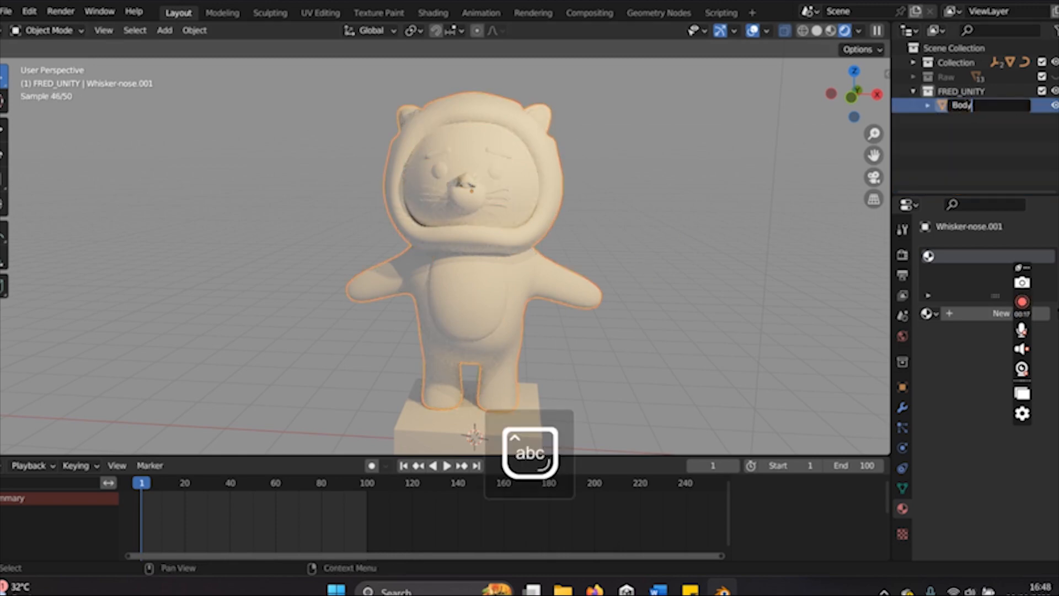
pyautogui.press('Return')
# - Examine the joined Body model from several angles and distances
pyautogui.moveTo(671, 238); pyautogui.dragTo(749, 260, button='middle')
pyautogui.click(570, 246)
pyautogui.scroll(3, 540, 366)
pyautogui.moveTo(540, 366); pyautogui.dragTo(402, 378, button='middle')
pyautogui.scroll(-4, 499, 265)
pyautogui.click(499, 265)
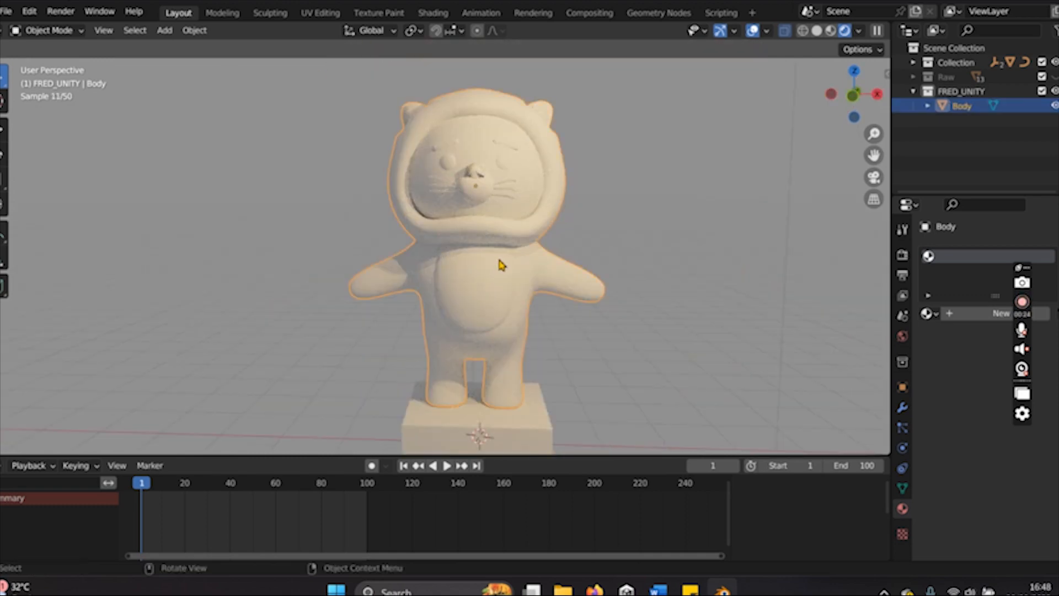
# - Switch to the UV Editing workspace and select all UV islands of the Full-Body mesh
pyautogui.click(319, 13)
pyautogui.scroll(-4, 608, 279)
pyautogui.moveTo(609, 286); pyautogui.dragTo(680, 348, button='middle')
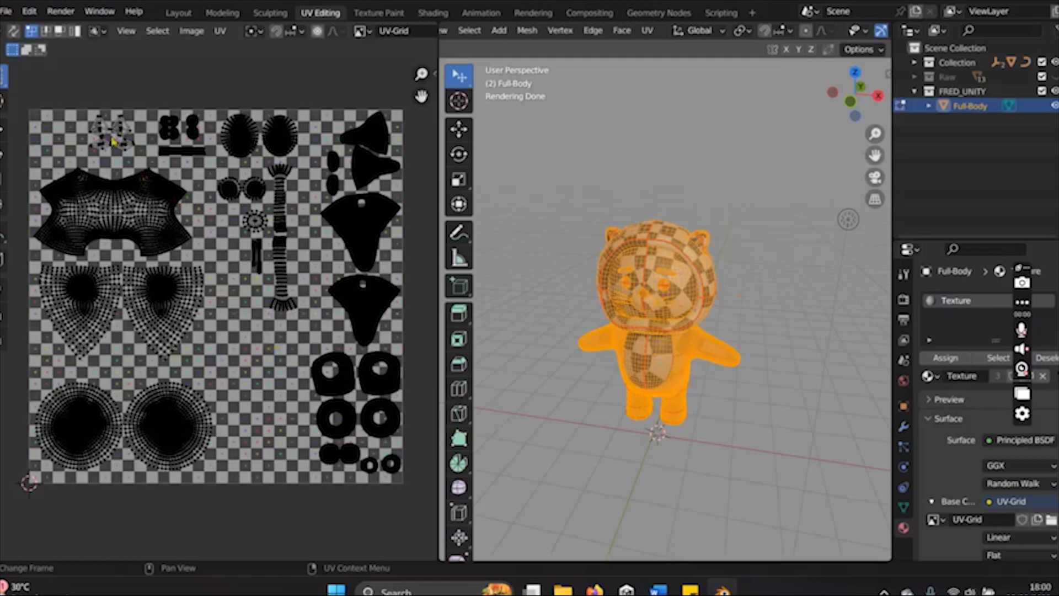
pyautogui.moveTo(30, 108); pyautogui.dragTo(426, 521)
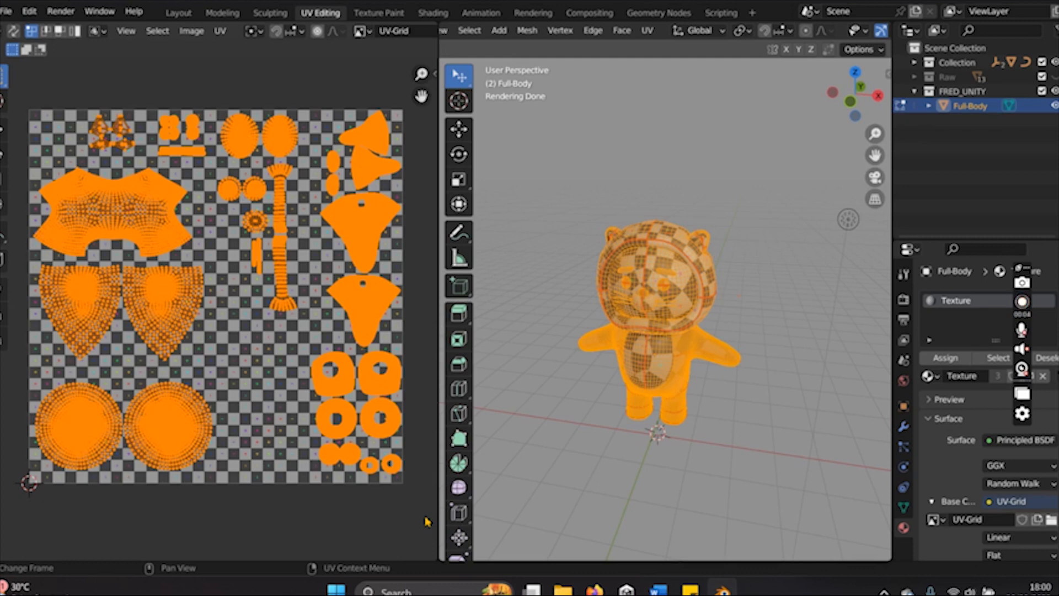
# - Unlink the UV-Grid image from the UV editor so that only the UV islands are displayed
pyautogui.scroll(-3, 323, 43)
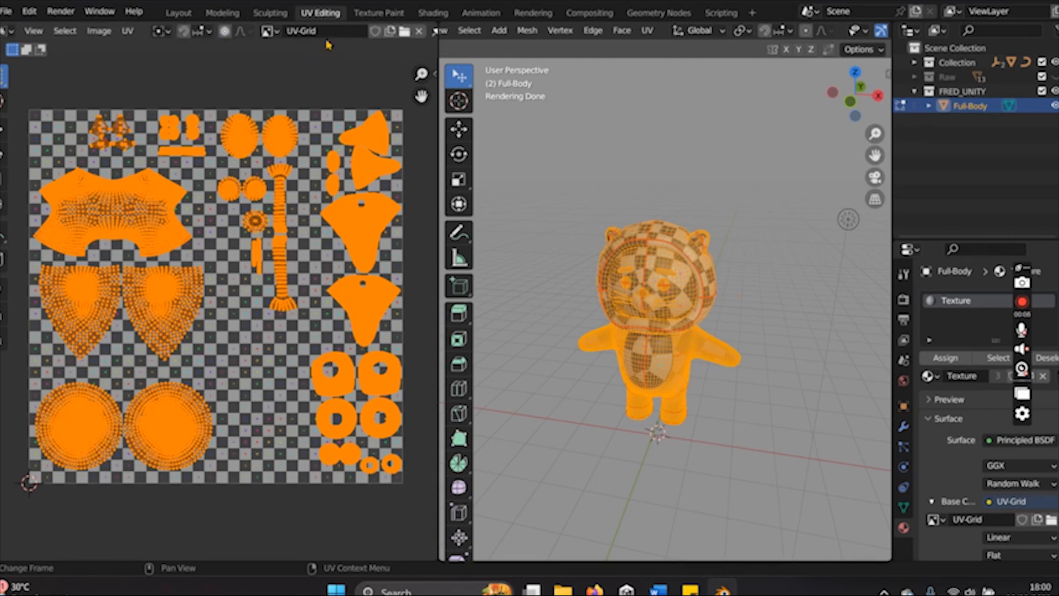
pyautogui.click(418, 32)
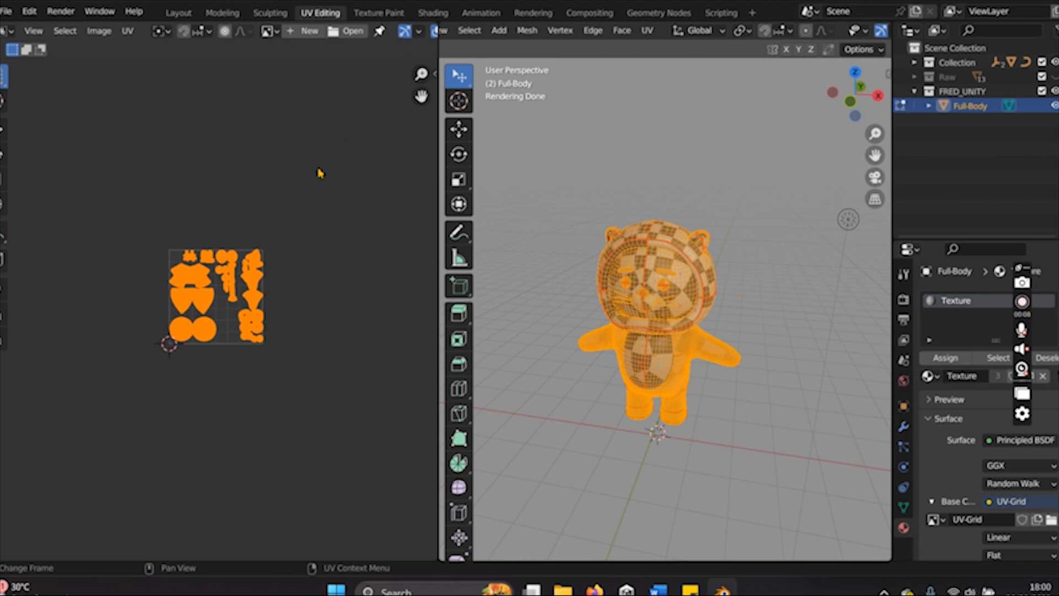
pyautogui.scroll(6, 231, 339)
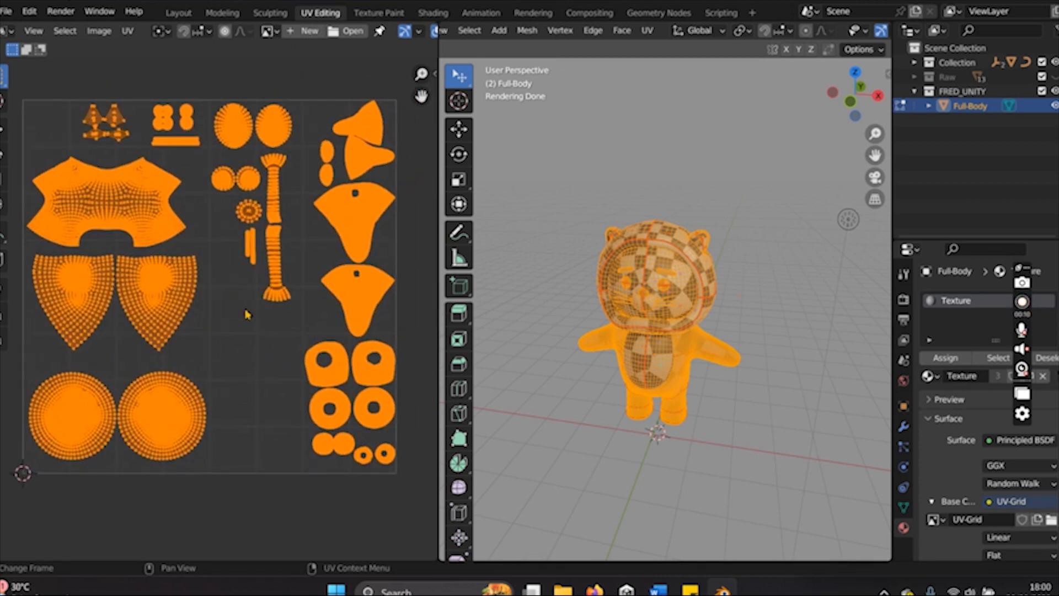
pyautogui.moveTo(202, 363)
pyautogui.mouseDown(button='middle')
pyautogui.moveTo(305, 351)
pyautogui.moveTo(204, 376)
pyautogui.mouseUp(button='middle')
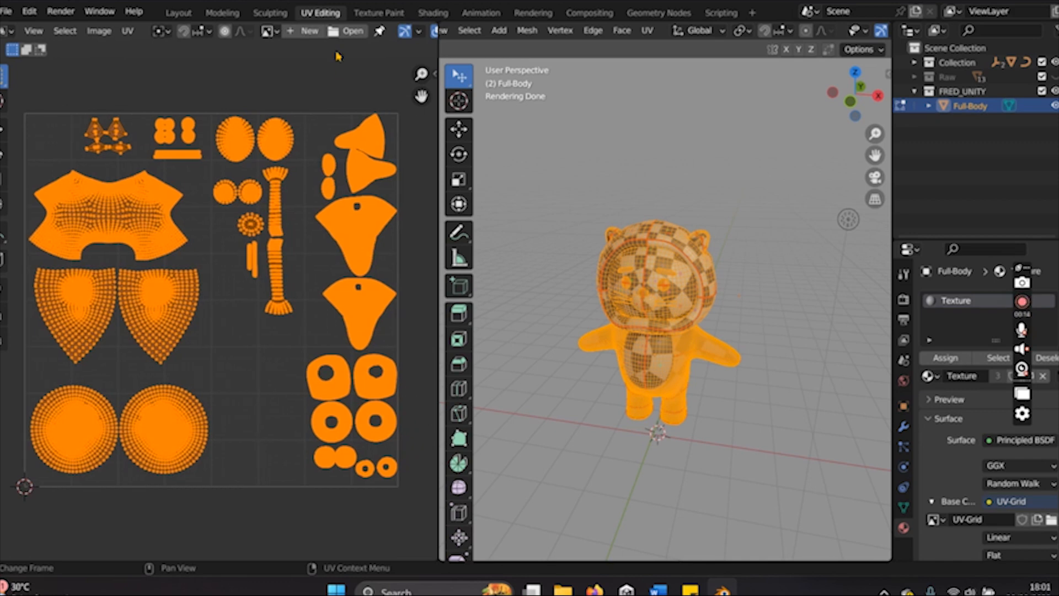
pyautogui.click(278, 35)
pyautogui.click(277, 35)
# - Export the UV layout to the Downloads folder as Full-Body.png, a 1024 × 1024 PNG with 0.25 fill opacity
pyautogui.click(128, 31)
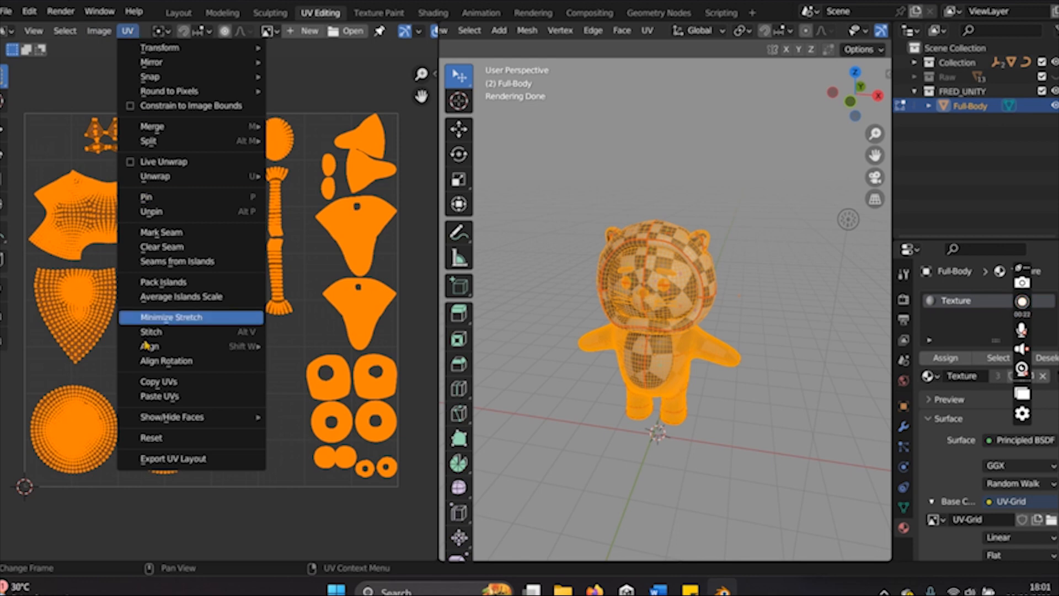
pyautogui.click(169, 460)
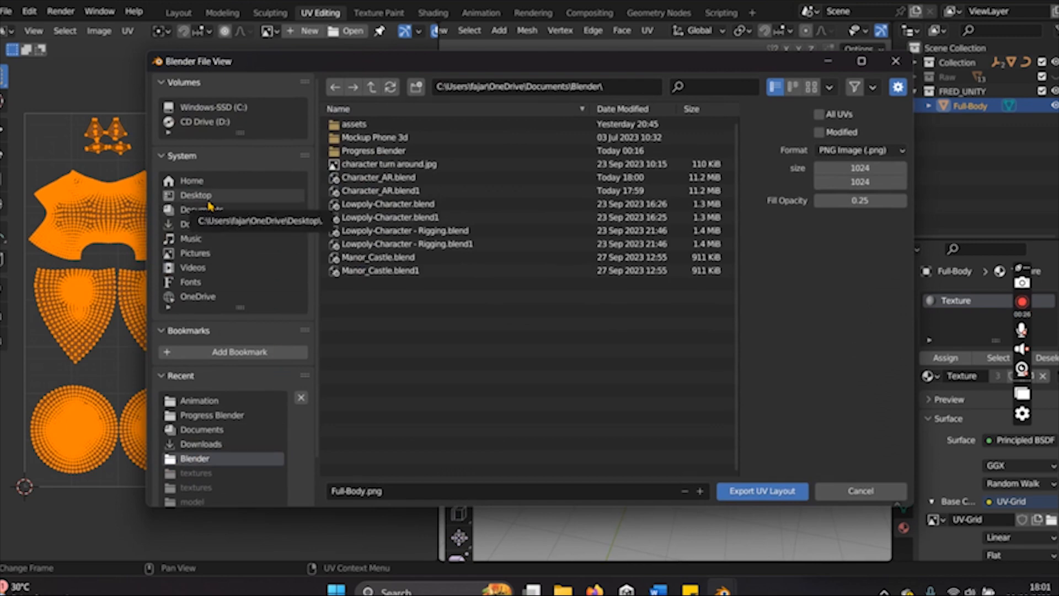
pyautogui.click(209, 224)
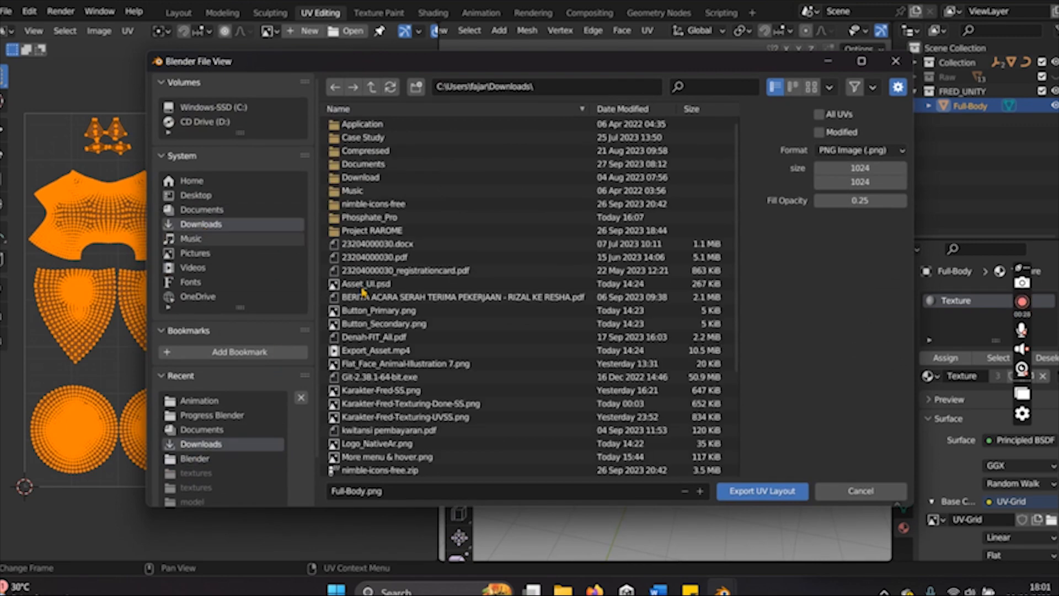
pyautogui.click(739, 490)
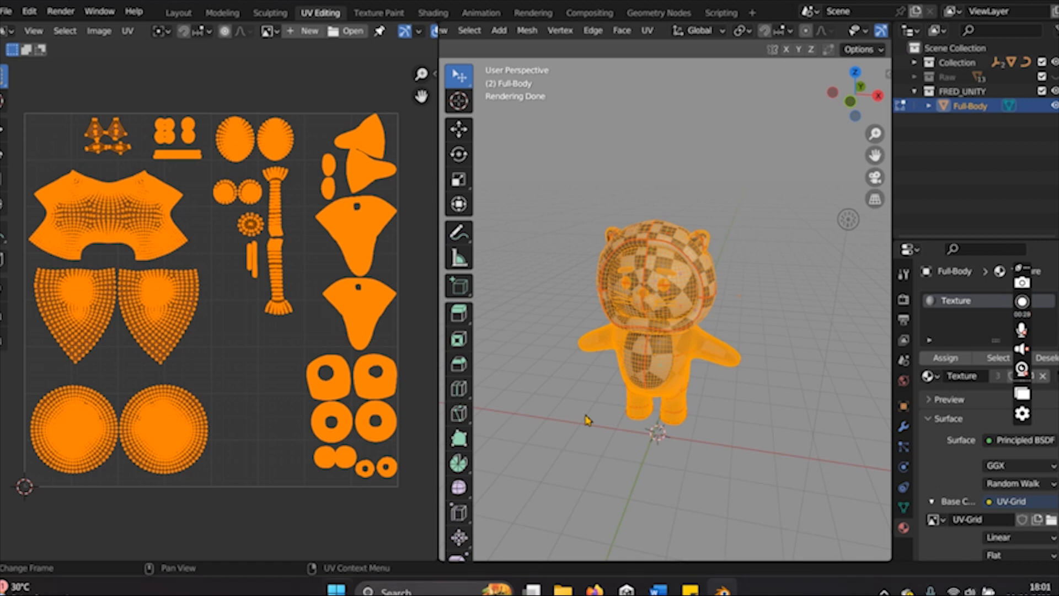
# - Find and launch GIMP 2.10.34
pyautogui.press('super')
pyautogui.write('gim')
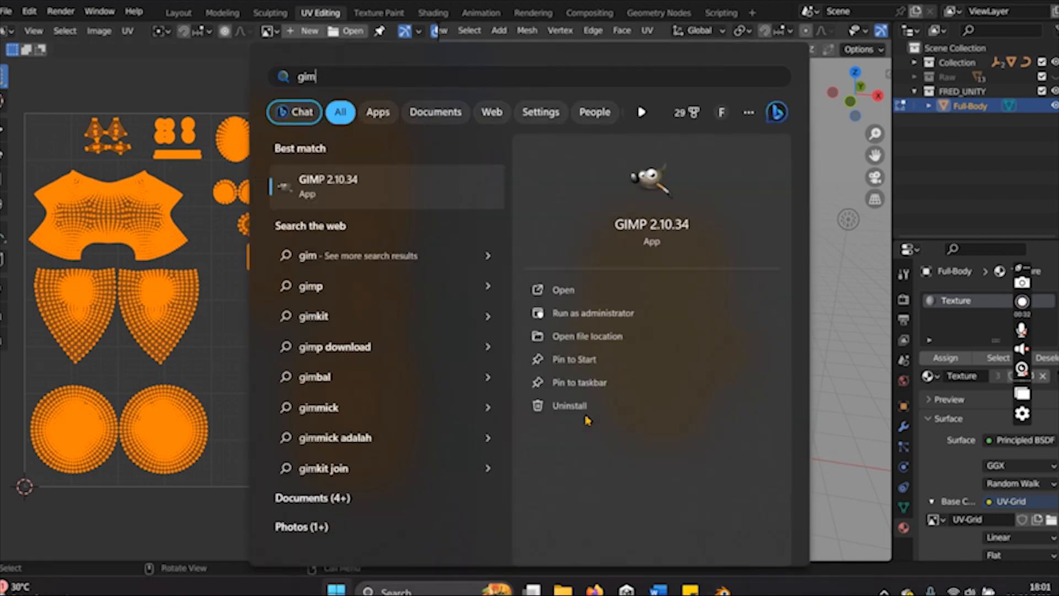
pyautogui.write('p')
pyautogui.press('Return')
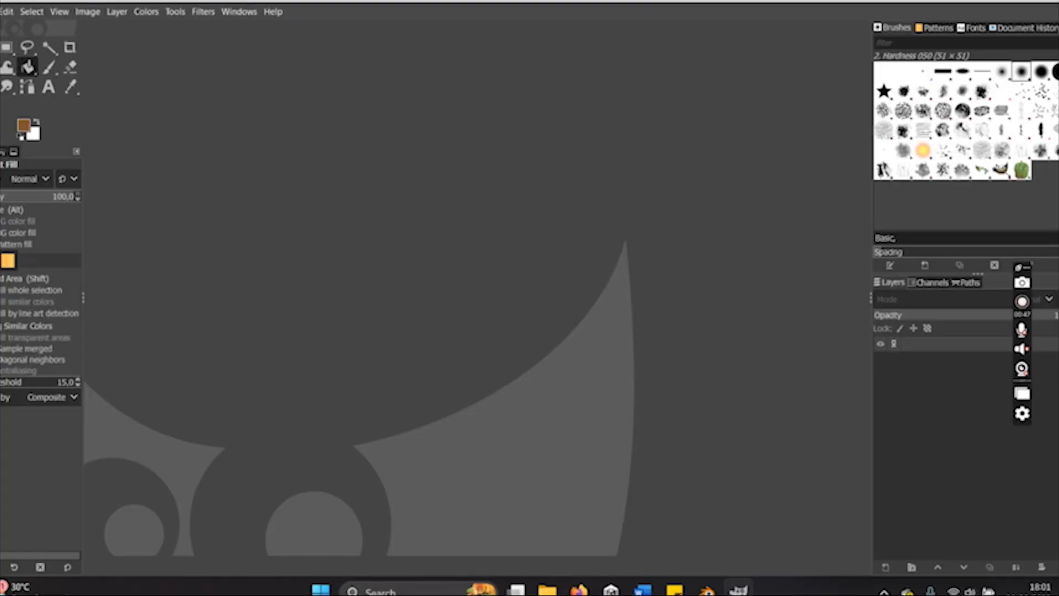
# - Open Full-Body.png from the Downloads folder in GIMP
pyautogui.click(0, 12)
pyautogui.click(33, 65)
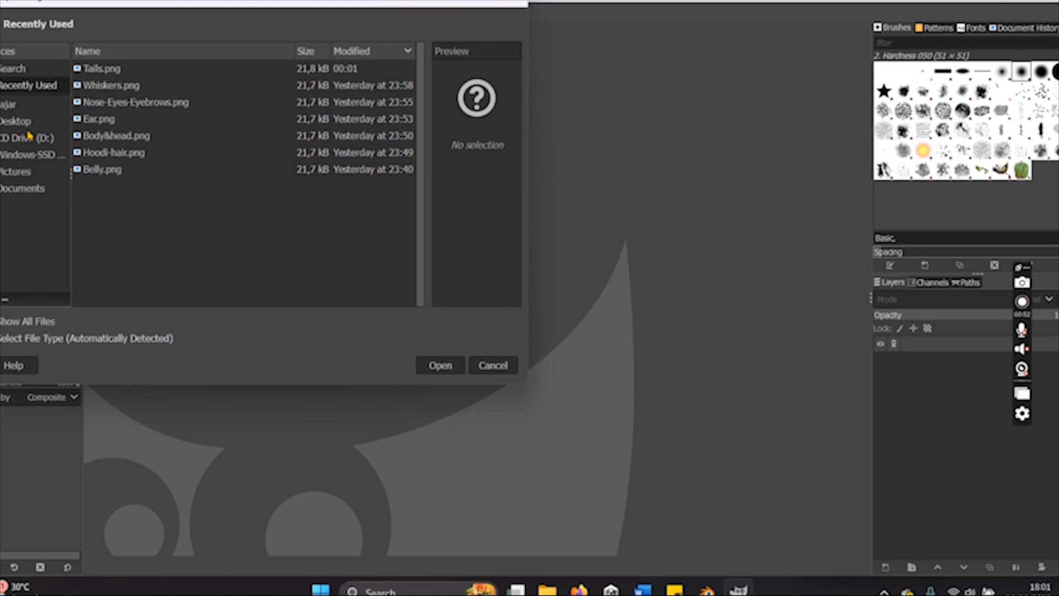
pyautogui.click(11, 69)
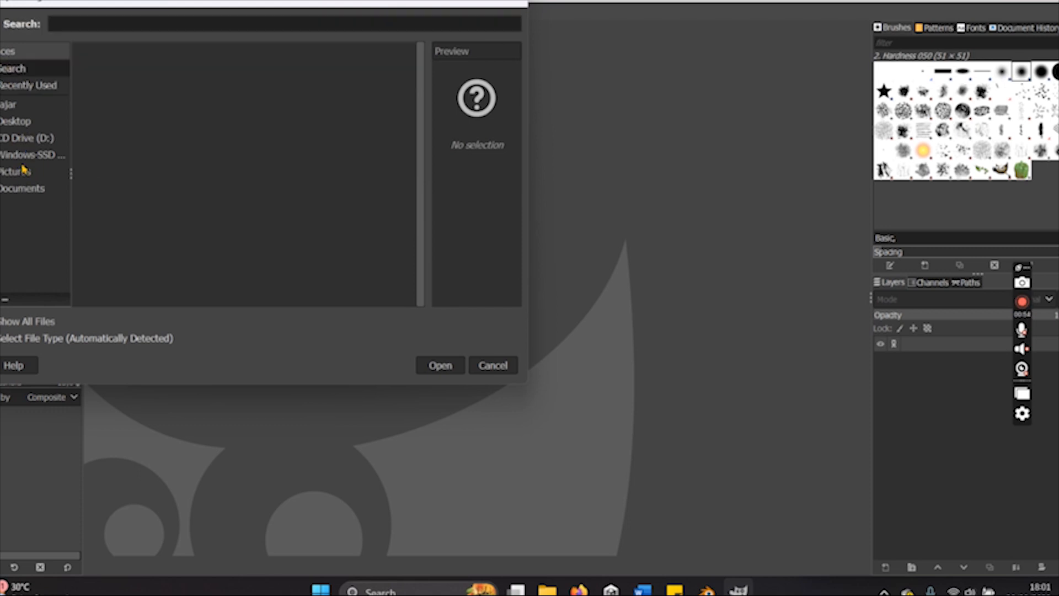
pyautogui.click(12, 106)
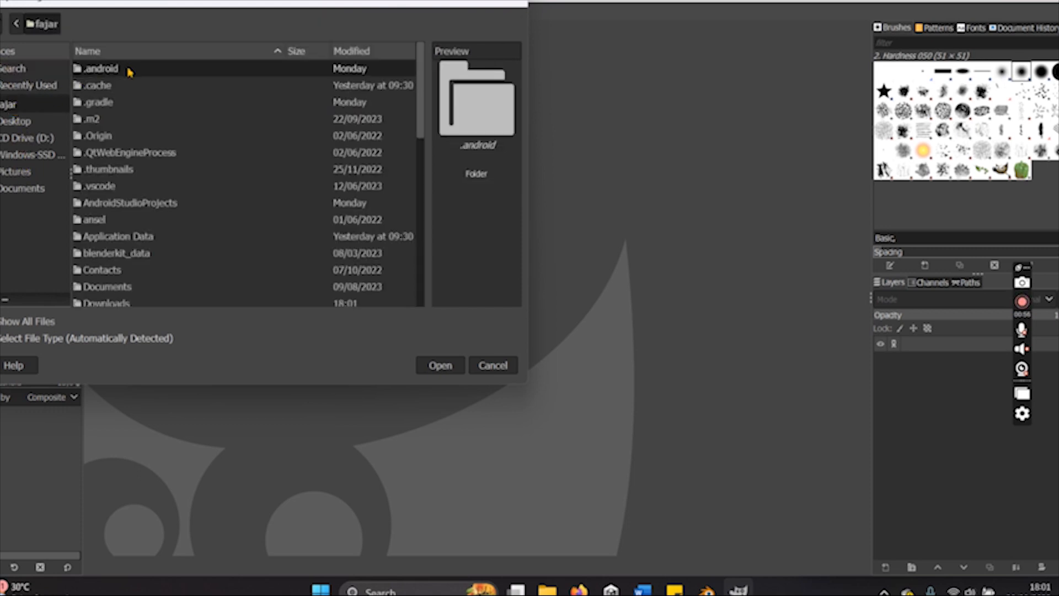
pyautogui.scroll(-3, 120, 218)
pyautogui.doubleClick(118, 211)
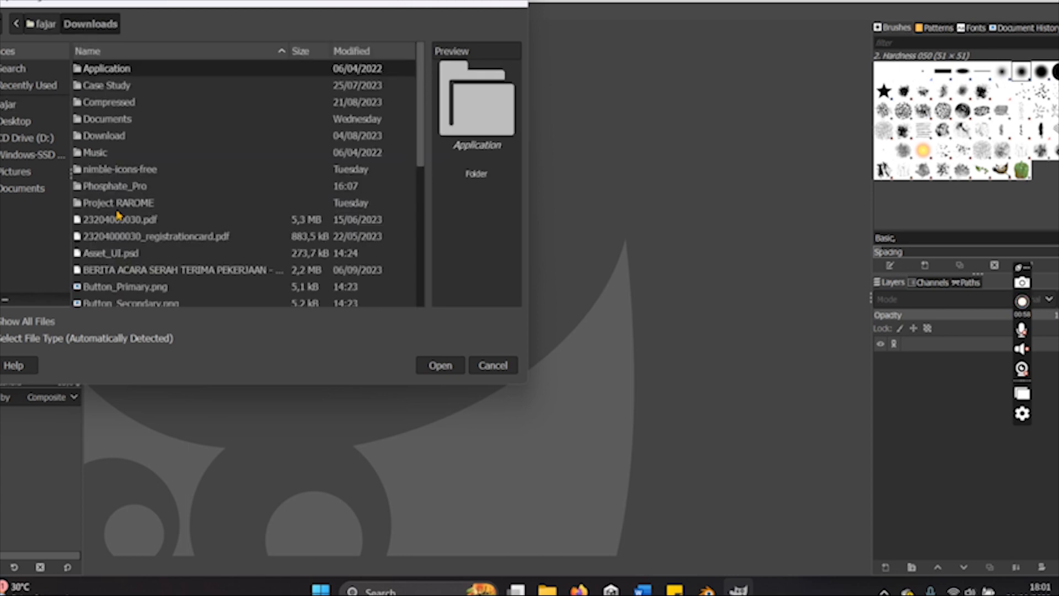
pyautogui.scroll(-6, 128, 245)
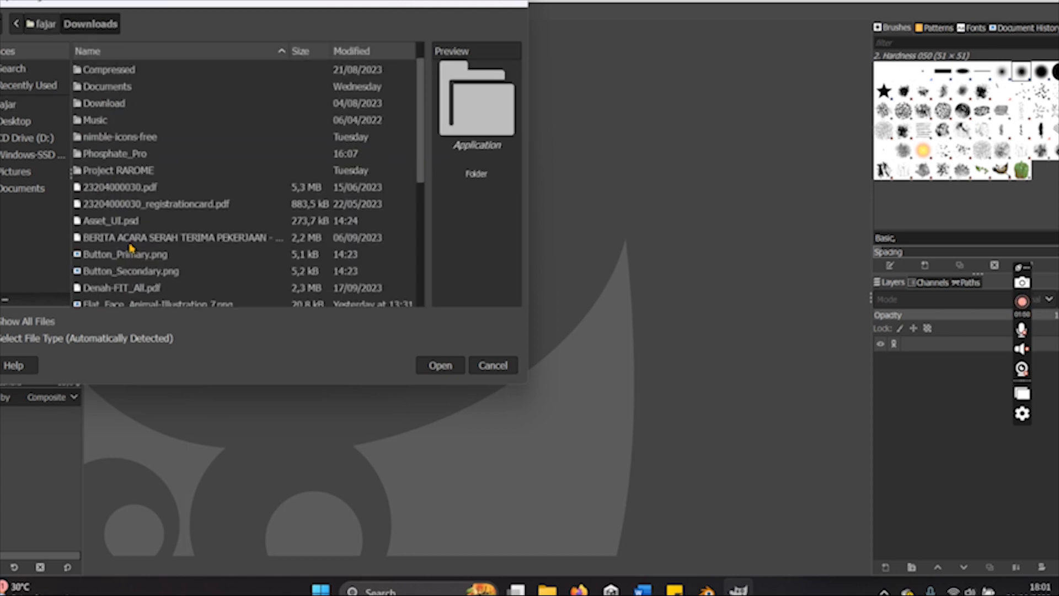
pyautogui.scroll(-3, 130, 248)
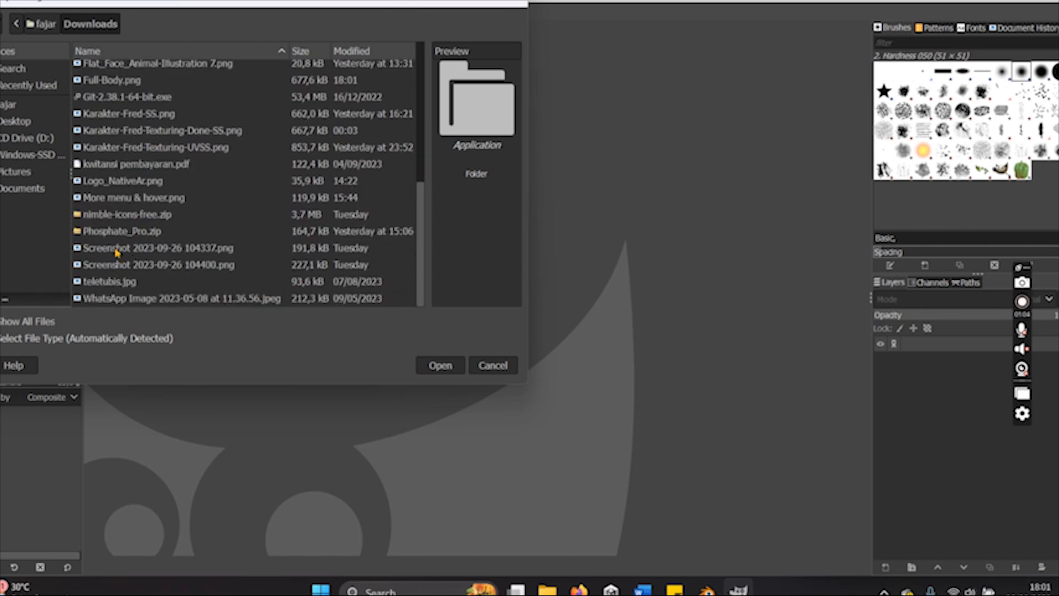
pyautogui.click(104, 84)
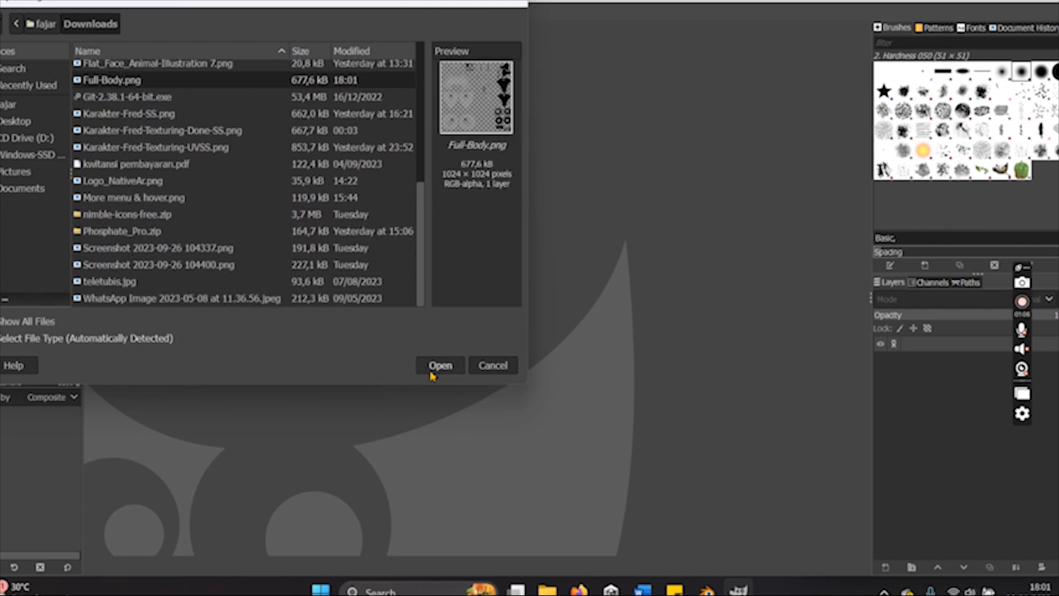
pyautogui.click(431, 373)
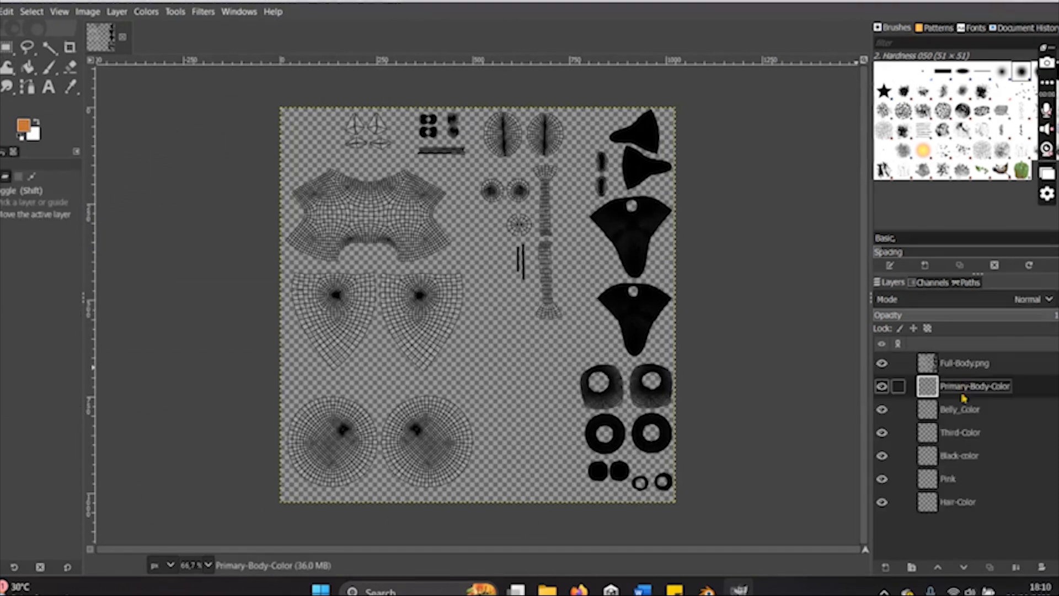
# - Activate the Primary-Body-Color layer and draw a full-height rectangular selection around the column of dark UV islands along the canvas's right edge
pyautogui.click(960, 409)
pyautogui.click(965, 386)
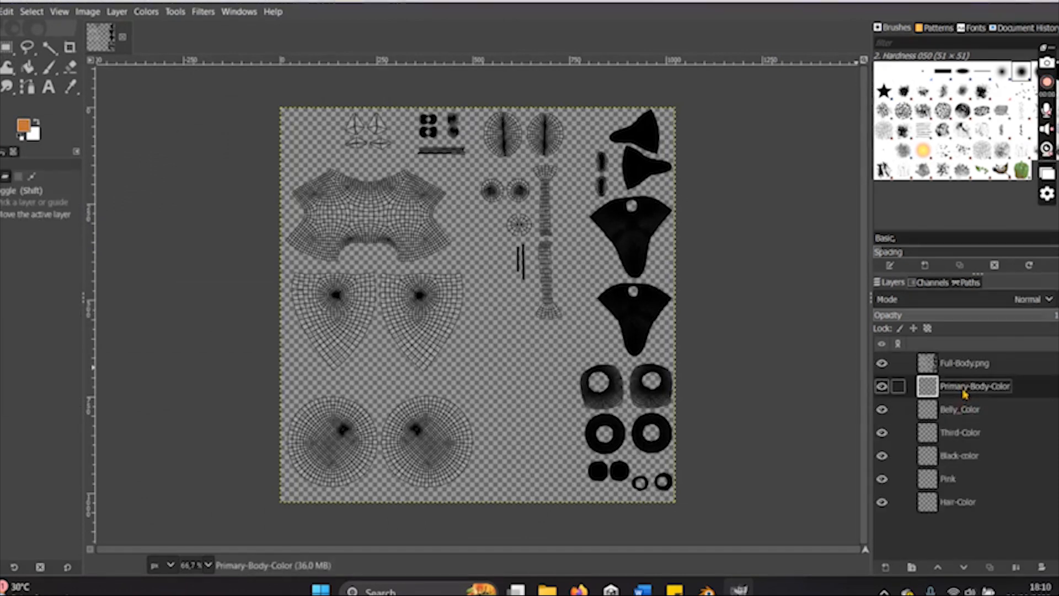
pyautogui.click(7, 49)
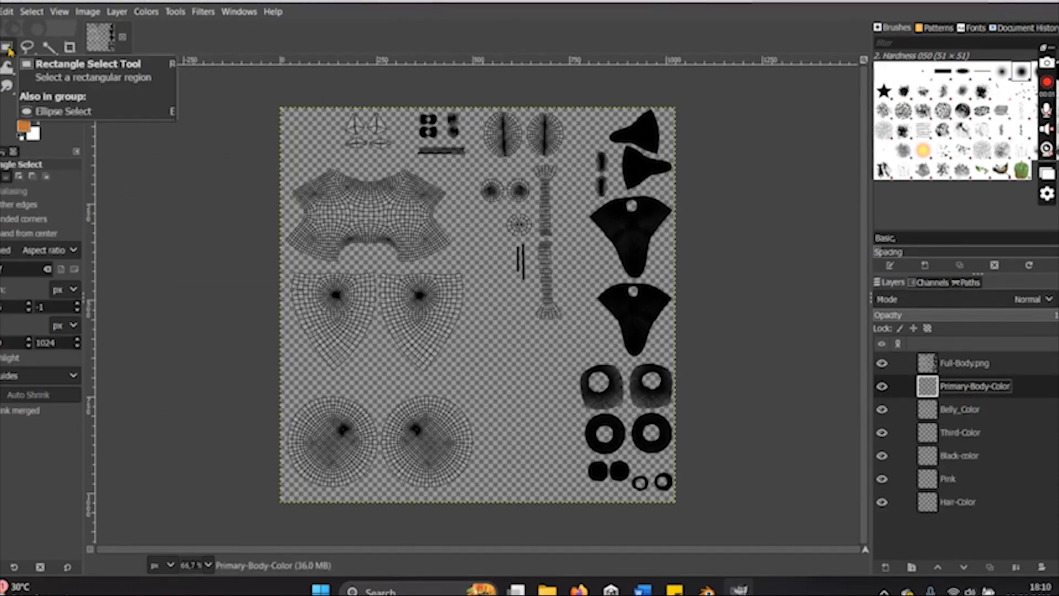
pyautogui.click(20, 130)
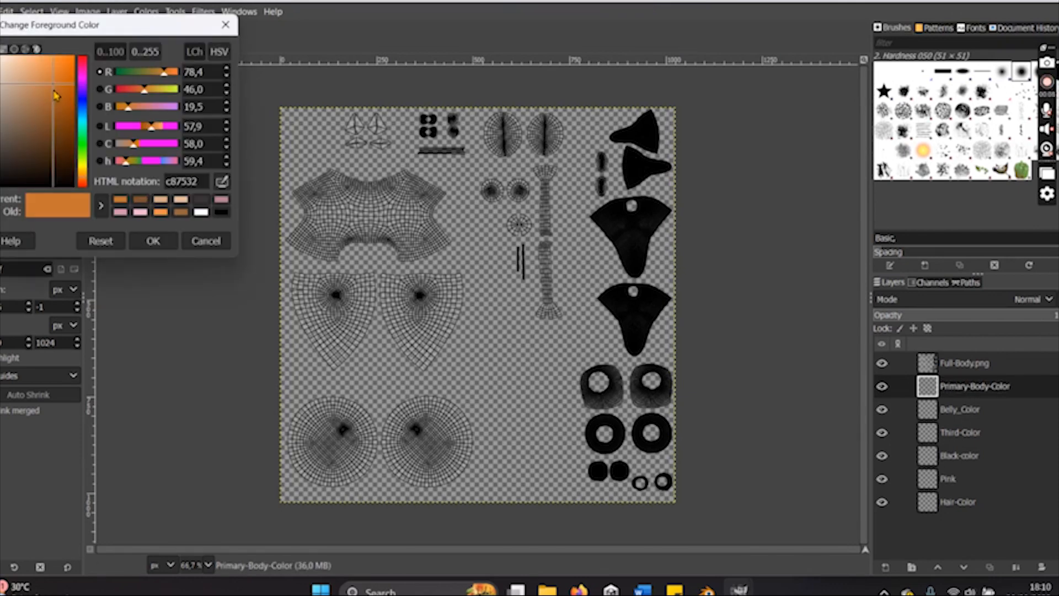
pyautogui.click(154, 241)
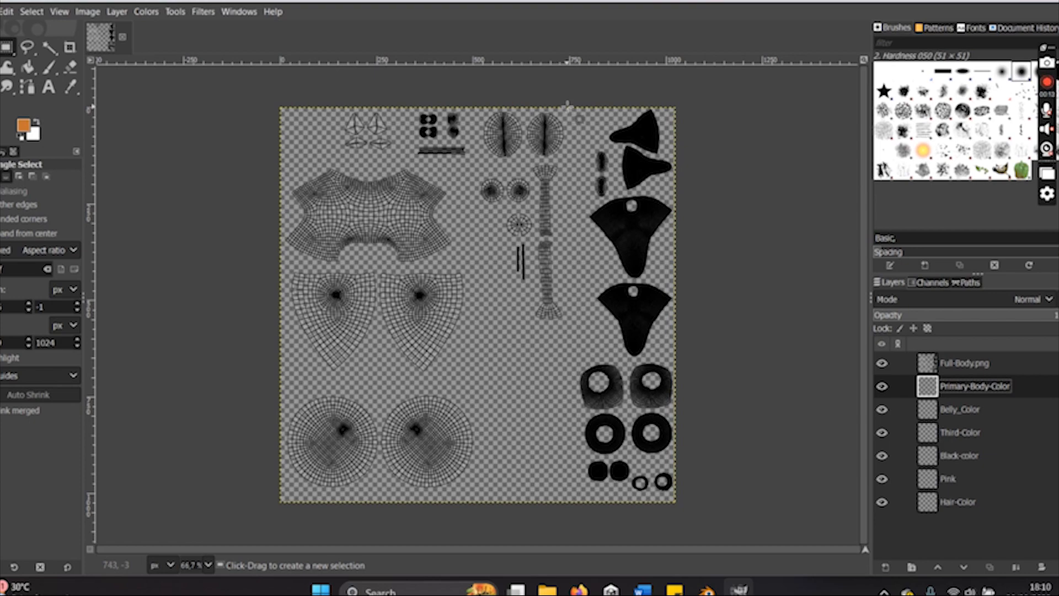
pyautogui.keyDown('ctrl'); pyautogui.scroll(3, 568, 106); pyautogui.keyUp('ctrl')
pyautogui.keyDown('ctrl'); pyautogui.scroll(-2, 551, 102); pyautogui.keyUp('ctrl')
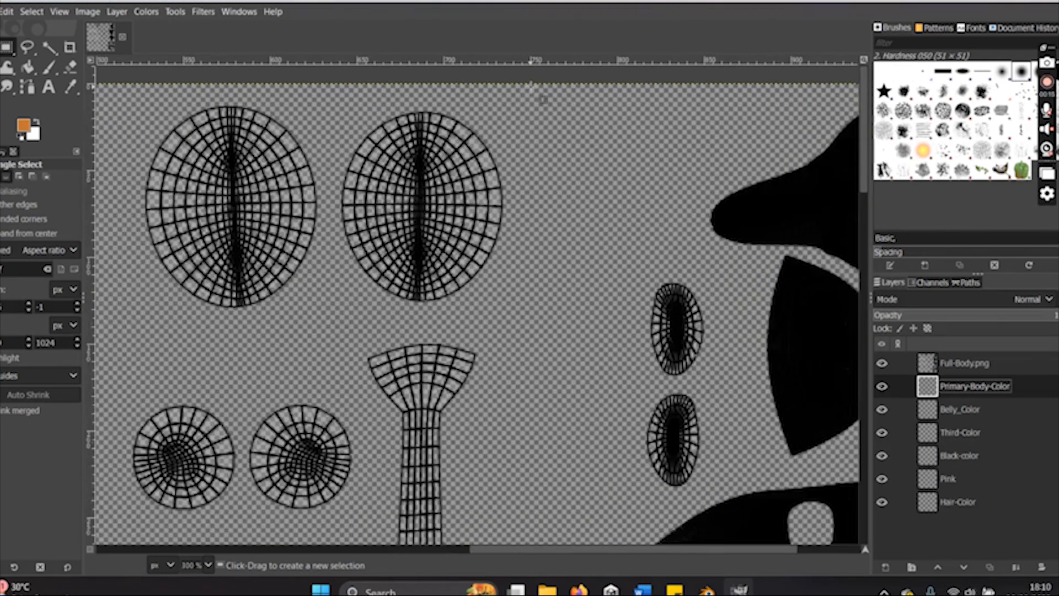
pyautogui.keyDown('ctrl'); pyautogui.scroll(-3, 543, 99); pyautogui.keyUp('ctrl')
pyautogui.keyDown('ctrl'); pyautogui.scroll(2, 542, 99); pyautogui.keyUp('ctrl')
pyautogui.keyDown('ctrl'); pyautogui.scroll(-1, 531, 84); pyautogui.keyUp('ctrl')
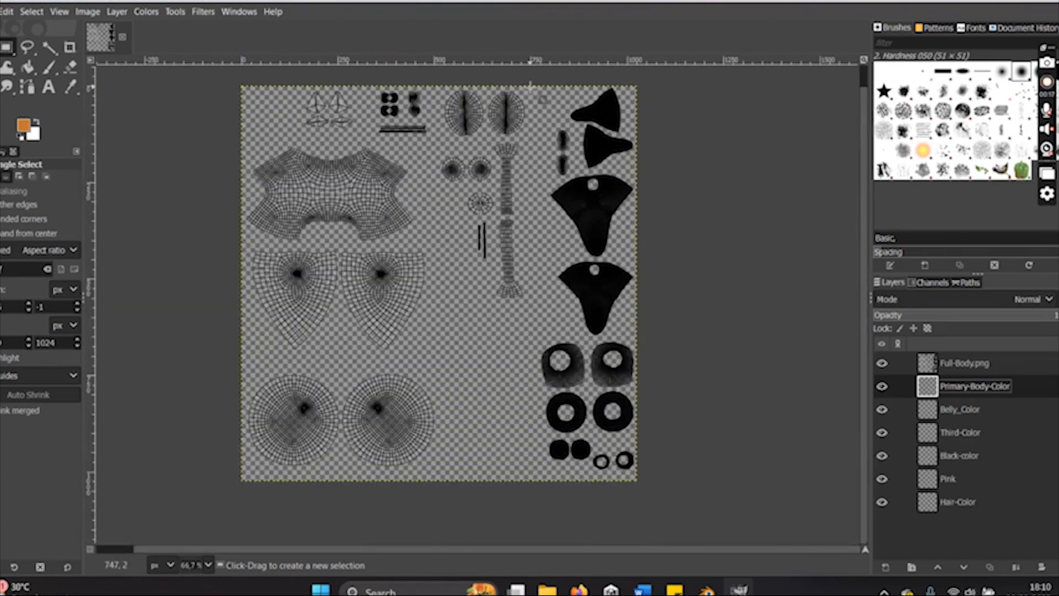
pyautogui.moveTo(527, 86); pyautogui.dragTo(635, 479)
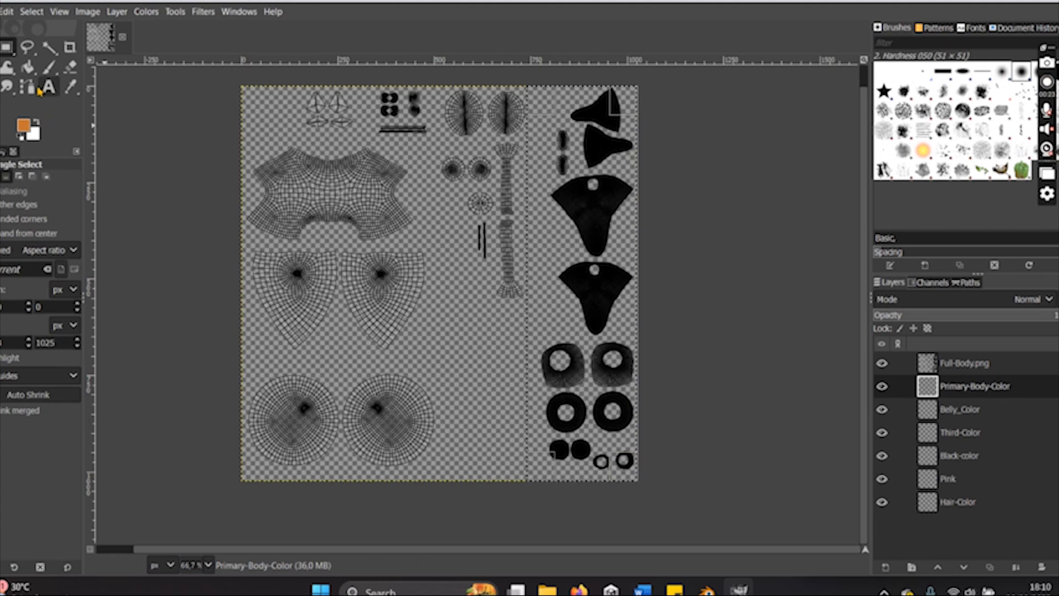
# - Set the foreground color to orange e6822d and bucket-fill the selected strip on the Primary-Body-Color layer
pyautogui.click(29, 69)
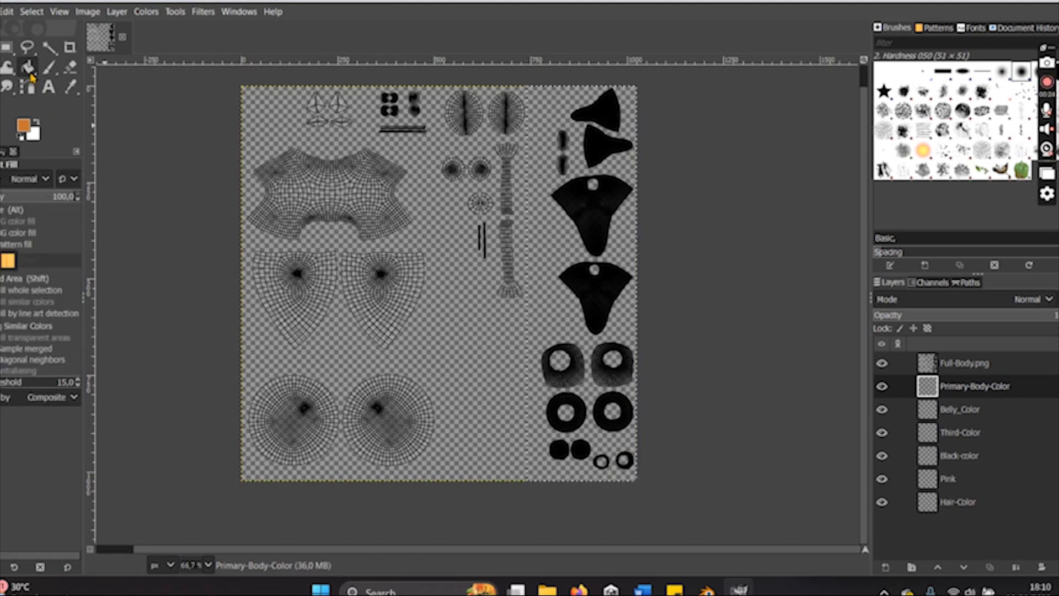
pyautogui.click(28, 128)
pyautogui.moveTo(50, 85); pyautogui.dragTo(50, 77)
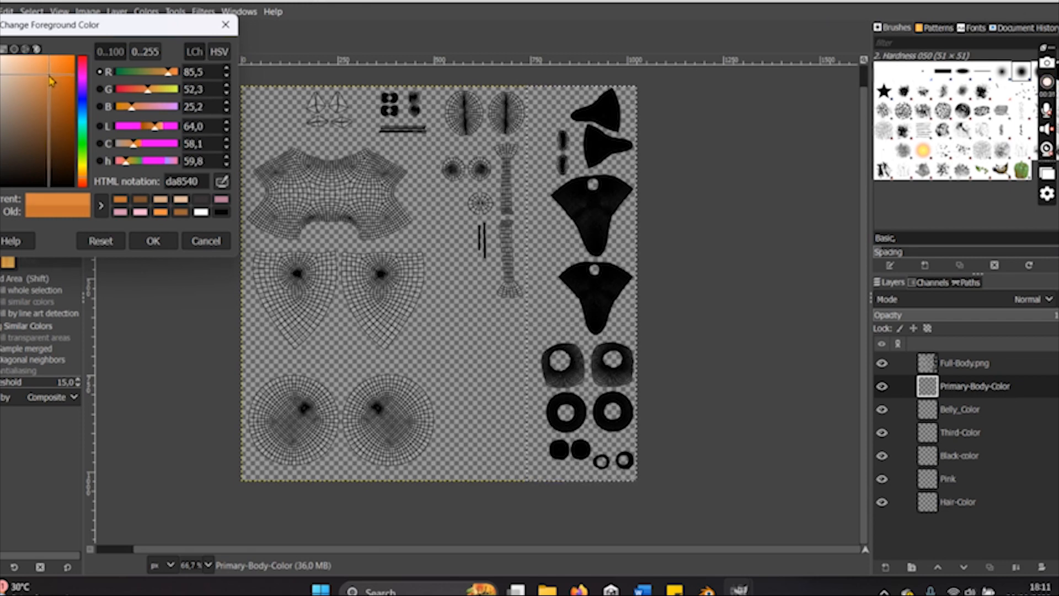
pyautogui.moveTo(50, 77); pyautogui.dragTo(51, 79)
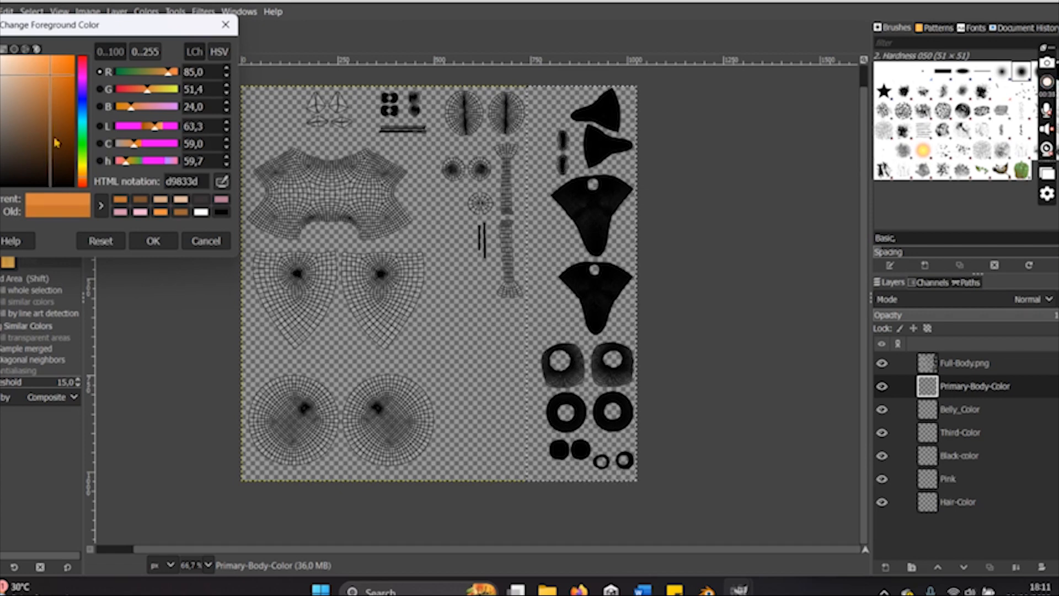
pyautogui.click(216, 53)
pyautogui.click(198, 53)
pyautogui.click(210, 54)
pyautogui.moveTo(51, 79); pyautogui.dragTo(54, 71)
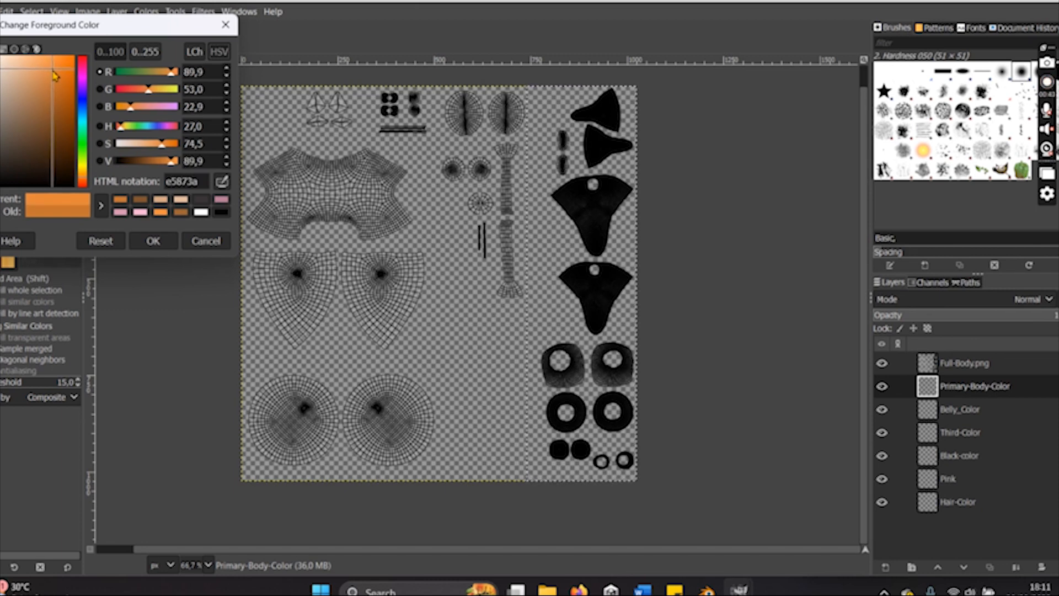
pyautogui.moveTo(120, 134)
pyautogui.mouseDown()
pyautogui.moveTo(138, 136)
pyautogui.moveTo(121, 136)
pyautogui.mouseUp()
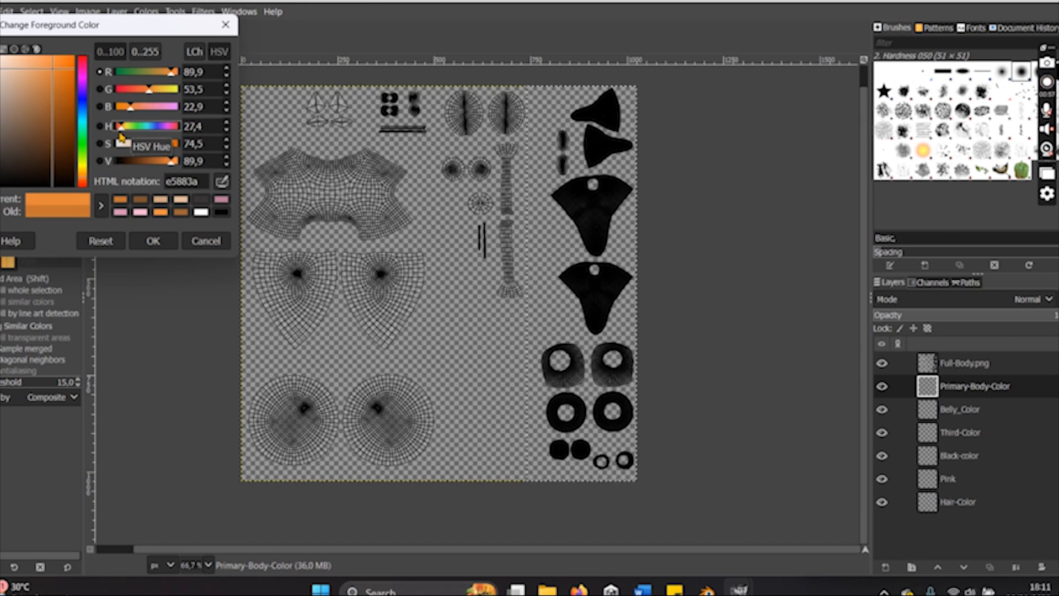
pyautogui.moveTo(49, 75); pyautogui.dragTo(61, 75)
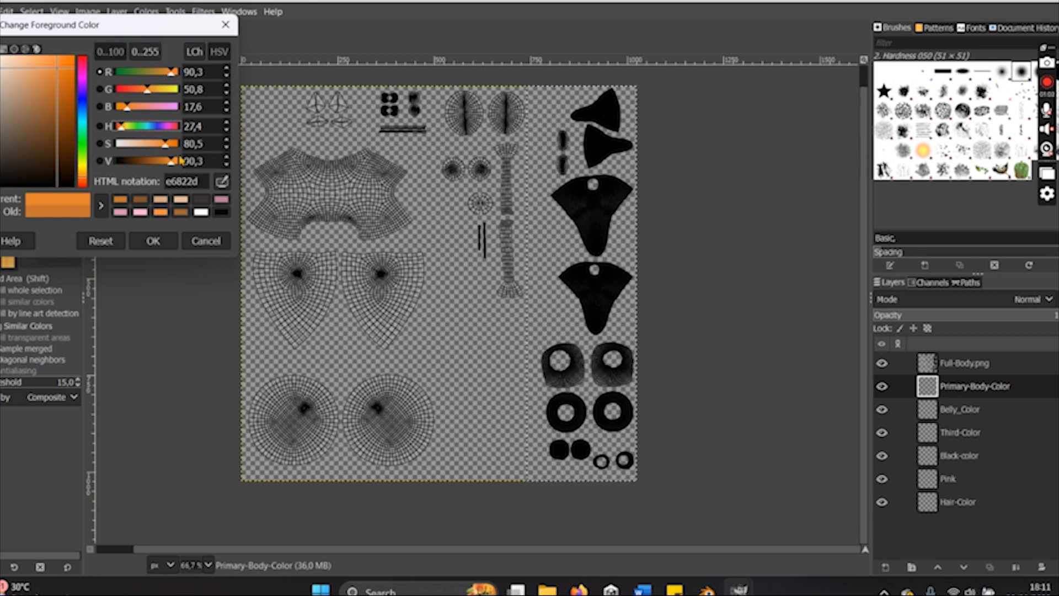
pyautogui.click(153, 240)
pyautogui.click(551, 232)
# - Activate the Belly_Color layer and draw a rectangular selection about 228 × 150 px around the two oval islands near the canvas's top edge
pyautogui.click(932, 408)
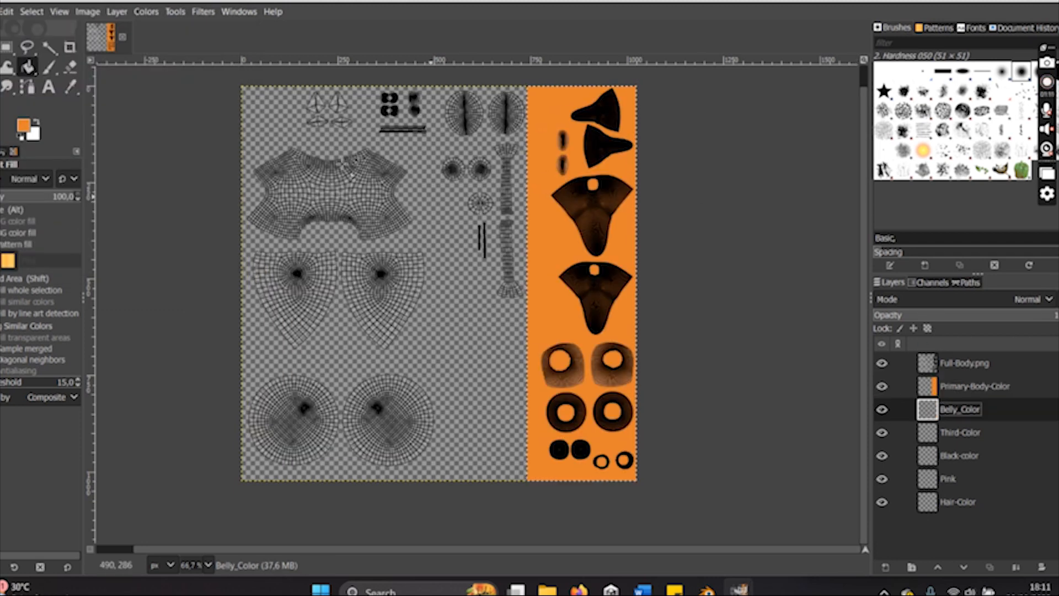
pyautogui.press('r')
pyautogui.moveTo(428, 85); pyautogui.dragTo(528, 143)
pyautogui.moveTo(437, 114); pyautogui.dragTo(449, 113)
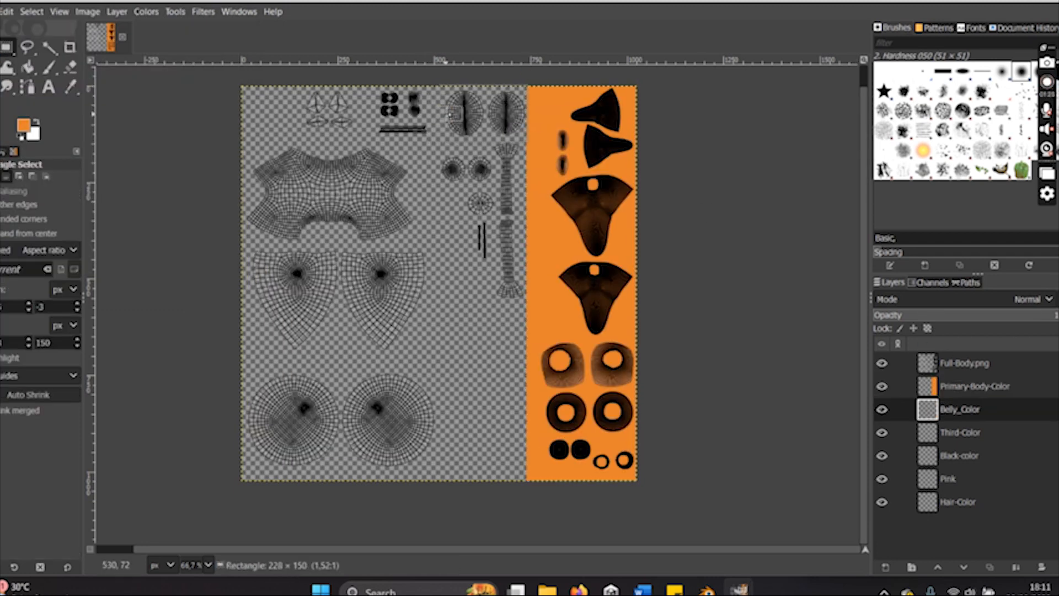
# - Set the foreground color to brown and bucket-fill the selection around the two oval islands on the Belly_Color layer
pyautogui.click(27, 72)
pyautogui.click(24, 125)
pyautogui.moveTo(60, 115); pyautogui.dragTo(55, 112)
pyautogui.click(148, 240)
pyautogui.click(459, 135)
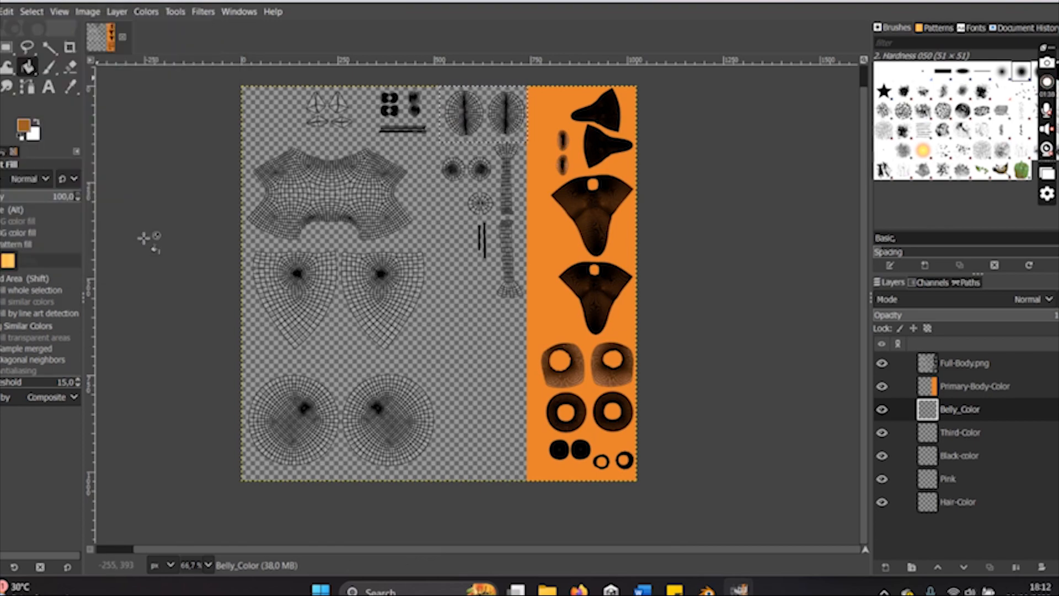
# - Draw a rectangular selection about 227 × 878 px in the column below the brown block, aligning its edges with the neighbouring fills
pyautogui.click(882, 363)
pyautogui.click(882, 363)
pyautogui.press('r')
pyautogui.moveTo(439, 142); pyautogui.dragTo(527, 482)
pyautogui.scroll(1, 502, 158)
pyautogui.keyDown('ctrl'); pyautogui.scroll(7, 502, 159); pyautogui.keyUp('ctrl')
pyautogui.moveTo(517, 175); pyautogui.dragTo(517, 189)
pyautogui.keyDown('ctrl'); pyautogui.scroll(-7, 518, 189); pyautogui.keyUp('ctrl')
pyautogui.keyDown('ctrl'); pyautogui.scroll(9, 523, 164); pyautogui.keyUp('ctrl')
pyautogui.keyDown('ctrl'); pyautogui.scroll(-9, 614, 171); pyautogui.keyUp('ctrl')
pyautogui.keyDown('ctrl'); pyautogui.scroll(8, 457, 167); pyautogui.keyUp('ctrl')
pyautogui.moveTo(226, 125); pyautogui.dragTo(220, 125)
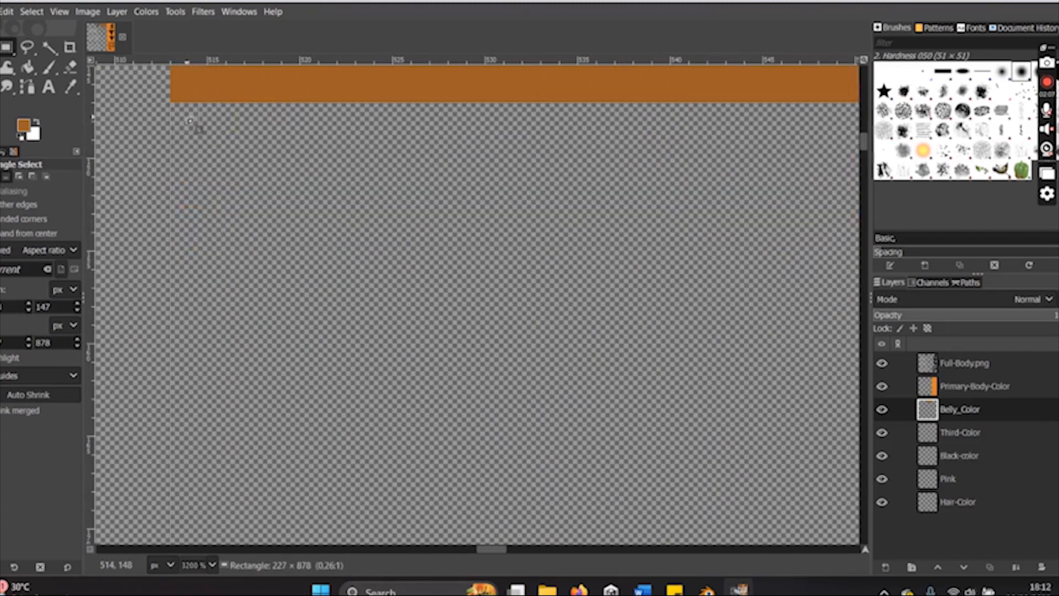
pyautogui.keyDown('ctrl'); pyautogui.scroll(-8, 220, 126); pyautogui.keyUp('ctrl')
pyautogui.keyDown('ctrl'); pyautogui.scroll(8, 314, 507); pyautogui.keyUp('ctrl')
pyautogui.moveTo(629, 494); pyautogui.dragTo(633, 491)
pyautogui.keyDown('ctrl'); pyautogui.scroll(-9, 633, 493); pyautogui.keyUp('ctrl')
pyautogui.keyDown('ctrl'); pyautogui.scroll(1, 739, 414); pyautogui.keyUp('ctrl')
# - Set the foreground color to peach d9b393 and bucket-fill the selected column on the Third-Color layer
pyautogui.hotkey('shift', 'b')
pyautogui.click(23, 127)
pyautogui.moveTo(33, 91); pyautogui.dragTo(17, 76)
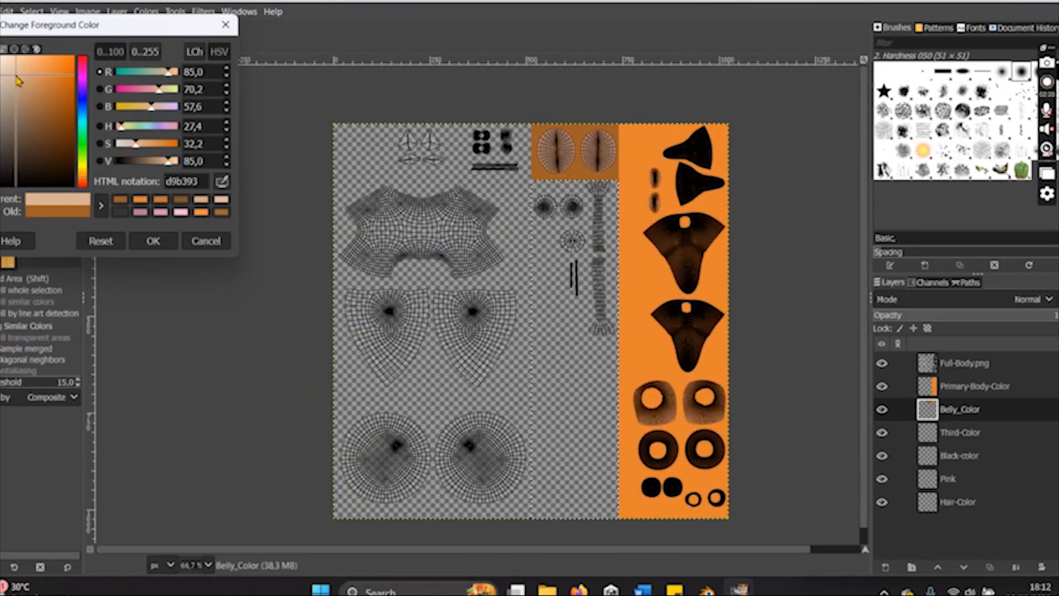
pyautogui.click(221, 29)
pyautogui.click(937, 427)
pyautogui.click(603, 350)
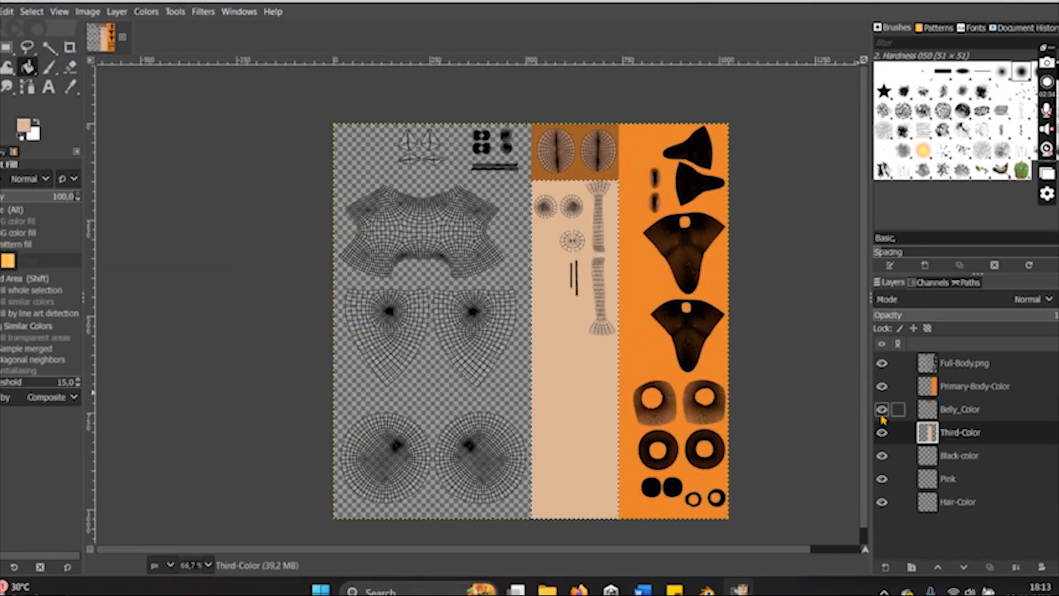
# - Activate the Black-color layer and draw a rectangular selection about 146 px tall around the small dark islands beside the brown block
pyautogui.click(959, 455)
pyautogui.press('r')
pyautogui.keyDown('ctrl'); pyautogui.scroll(4, 501, 144); pyautogui.keyUp('ctrl')
pyautogui.moveTo(272, 96); pyautogui.dragTo(632, 350)
# - Set the foreground color to near-black 1a1816, bucket-fill the selection on the Black-color layer, and check it with the UV layout hidden and shown
pyautogui.click(24, 127)
pyautogui.moveTo(27, 128); pyautogui.dragTo(1, 173)
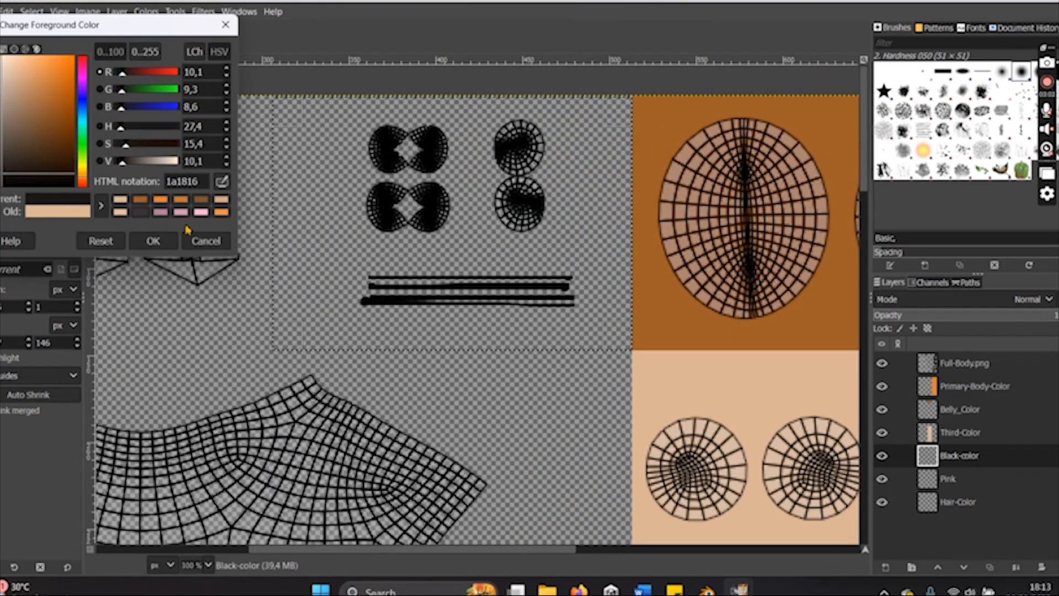
pyautogui.click(153, 241)
pyautogui.click(28, 68)
pyautogui.click(386, 248)
pyautogui.press('m')
pyautogui.click(882, 363)
pyautogui.keyDown('ctrl'); pyautogui.scroll(-4, 538, 153); pyautogui.keyUp('ctrl')
pyautogui.click(882, 363)
pyautogui.keyDown('ctrl'); pyautogui.scroll(3, 447, 155); pyautogui.keyUp('ctrl')
# - Activate the Pink layer and draw a rectangular selection around the small ear islands in the canvas's upper-left corner, up to the black block
pyautogui.click(947, 478)
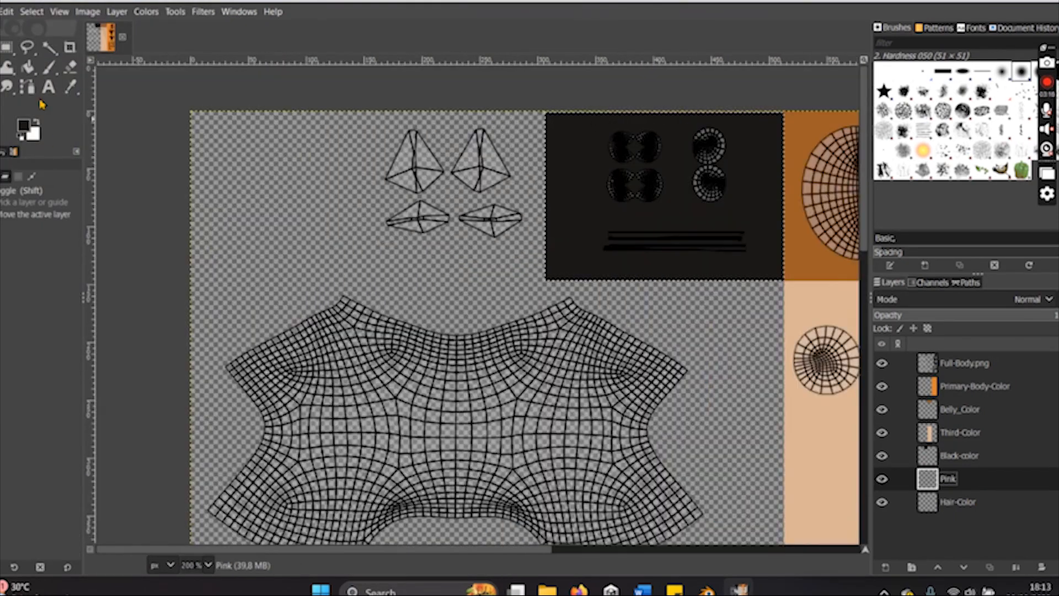
pyautogui.click(7, 48)
pyautogui.keyDown('ctrl'); pyautogui.scroll(1, 184, 114); pyautogui.keyUp('ctrl')
pyautogui.moveTo(192, 111); pyautogui.dragTo(723, 364)
# - Set the foreground color to light pink f2d0f3 and bucket-fill the selection on the Pink layer
pyautogui.click(24, 126)
pyautogui.click(82, 78)
pyautogui.moveTo(29, 69); pyautogui.dragTo(8, 57)
pyautogui.click(153, 241)
pyautogui.click(27, 67)
pyautogui.click(248, 204)
pyautogui.click(23, 126)
pyautogui.click(153, 241)
pyautogui.click(248, 204)
pyautogui.keyDown('ctrl'); pyautogui.scroll(-4, 236, 121); pyautogui.keyUp('ctrl')
# - Activate the Hair-Color layer and draw a rectangular selection about 877 px tall over the large islands below the pink and black blocks
pyautogui.click(957, 501)
pyautogui.click(6, 48)
pyautogui.moveTo(226, 175); pyautogui.dragTo(424, 512)
# - Set the foreground color to brown 9e5e27 and bucket-fill the selection on the Hair-Color layer
pyautogui.click(24, 127)
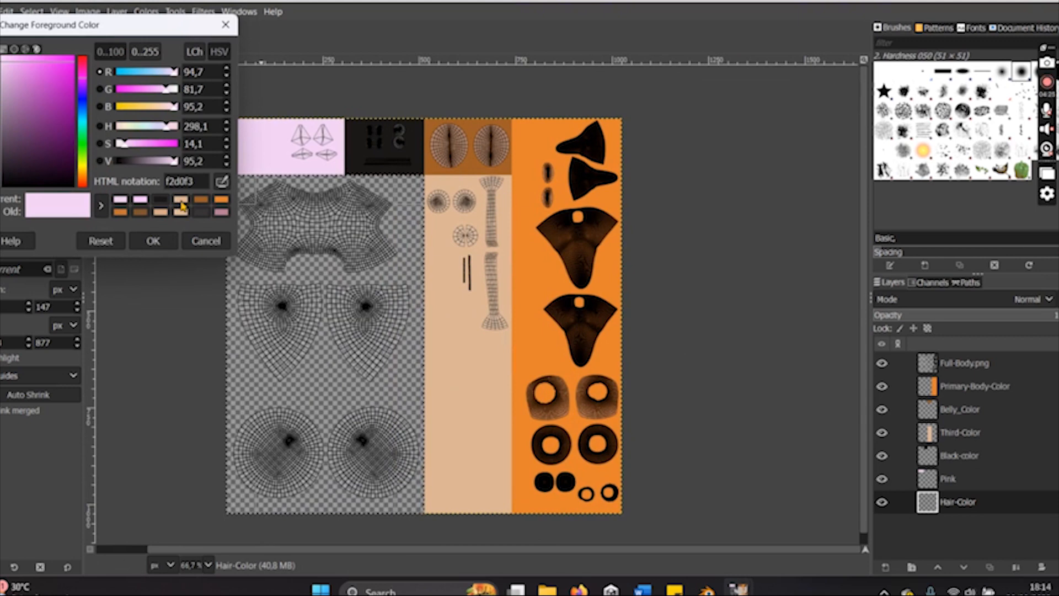
pyautogui.click(466, 169)
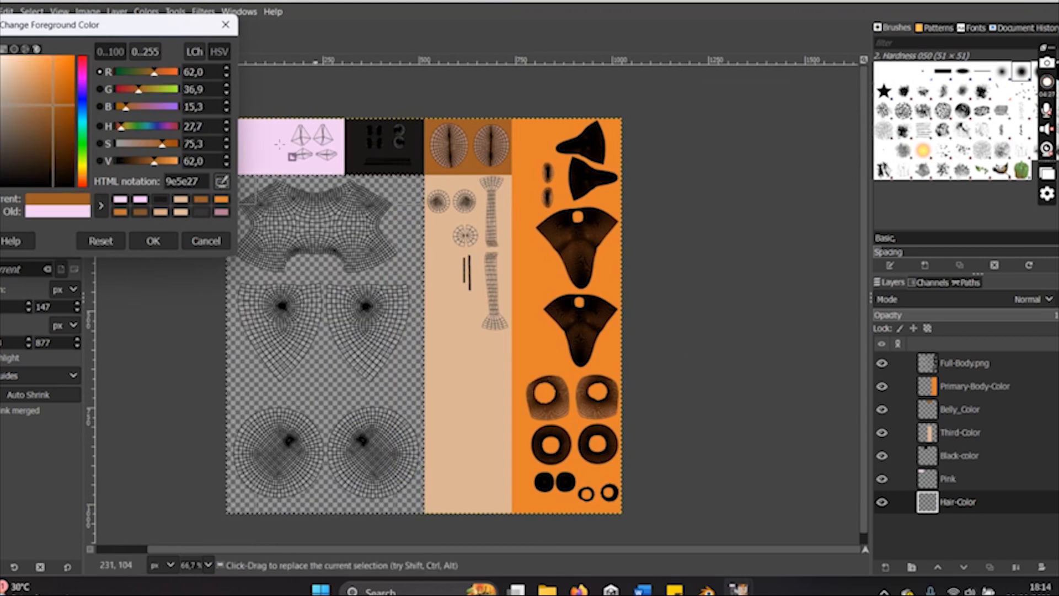
pyautogui.click(153, 241)
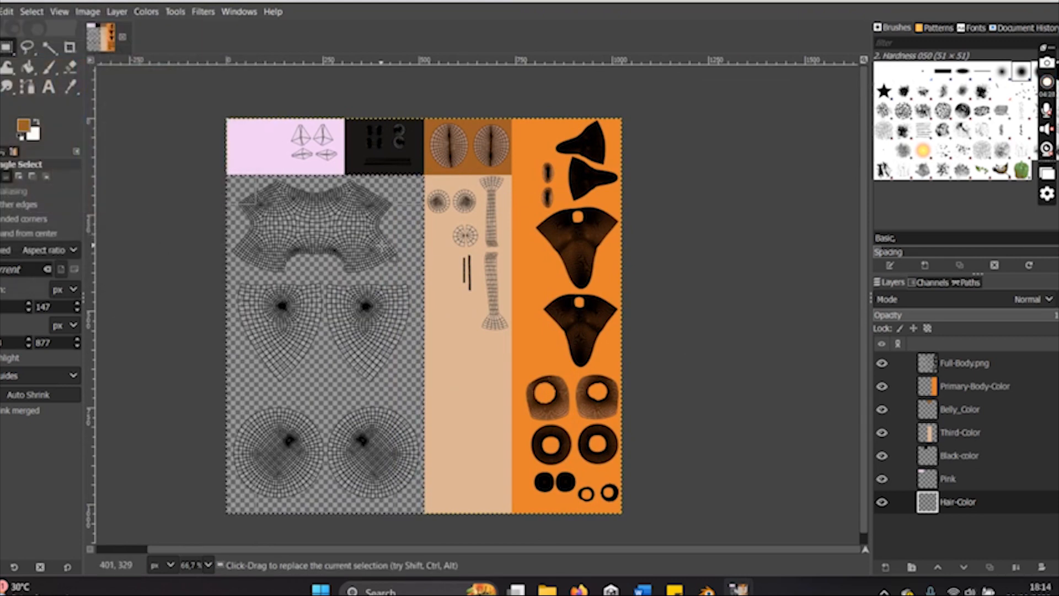
pyautogui.click(28, 67)
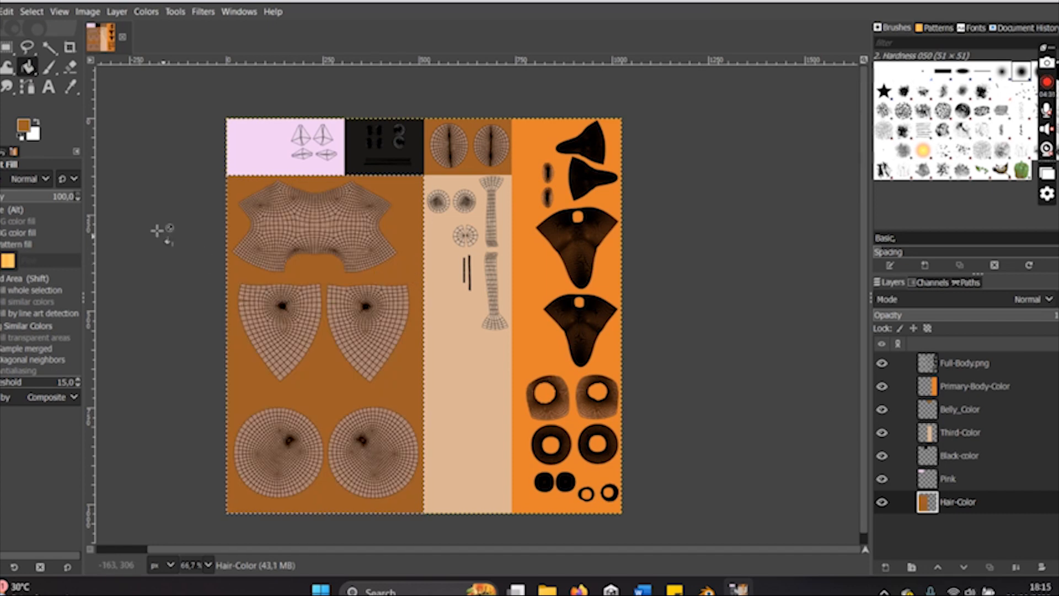
pyautogui.press('m')
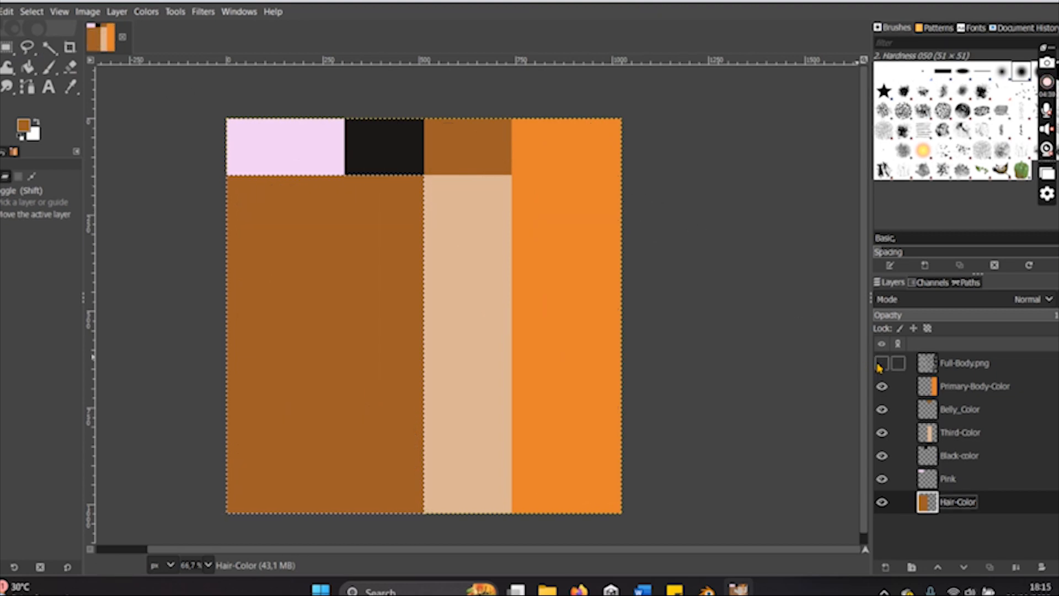
# - Hide the Full-Body.png UV layout layer and export the image to Full-Body-Texture-UV.png
pyautogui.click(881, 363)
pyautogui.click(880, 363)
pyautogui.click(881, 364)
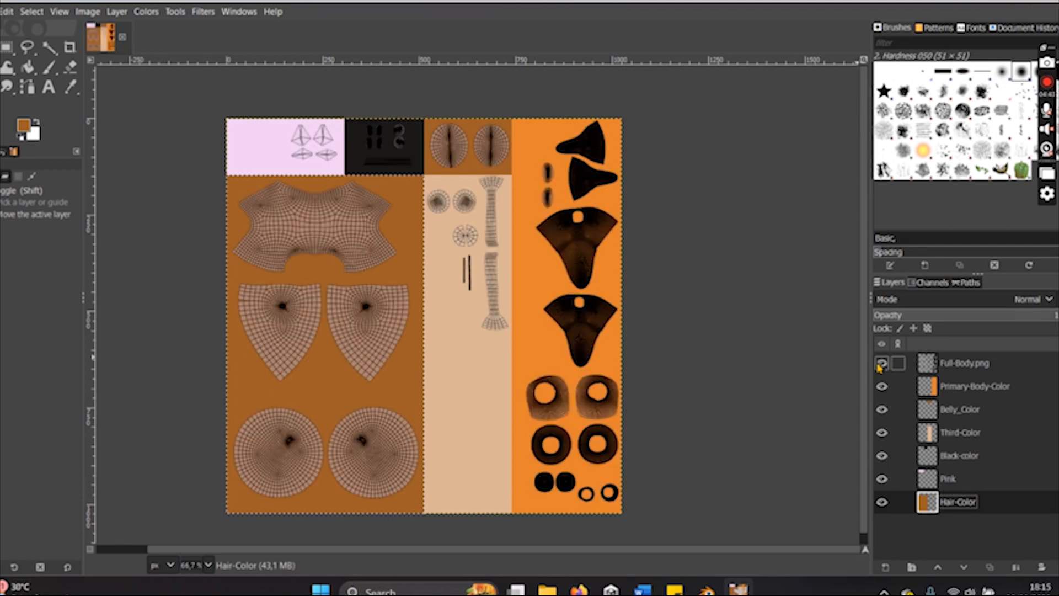
pyautogui.click(871, 362)
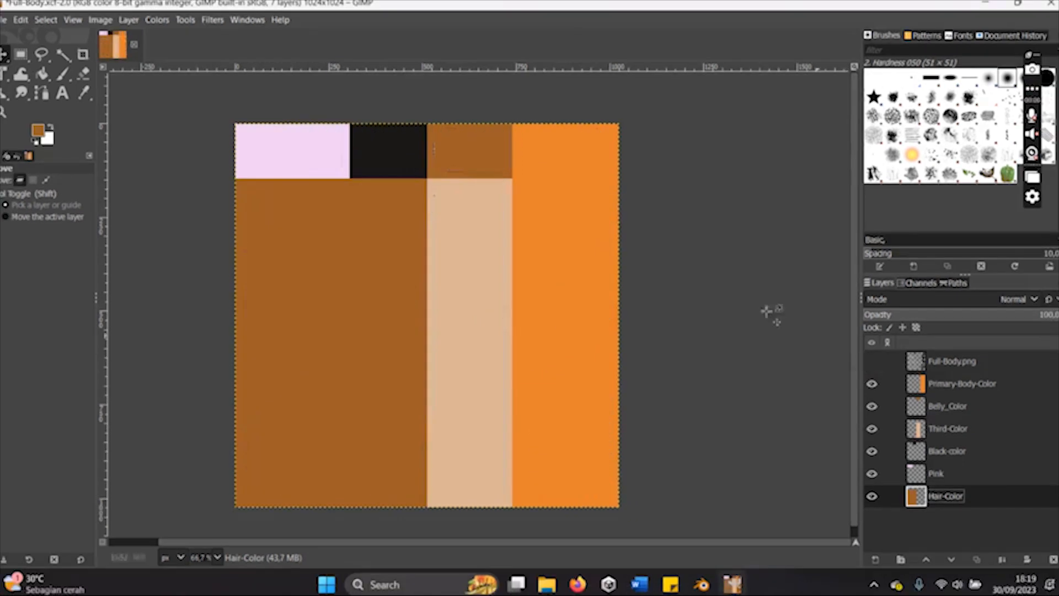
pyautogui.click(3, 16)
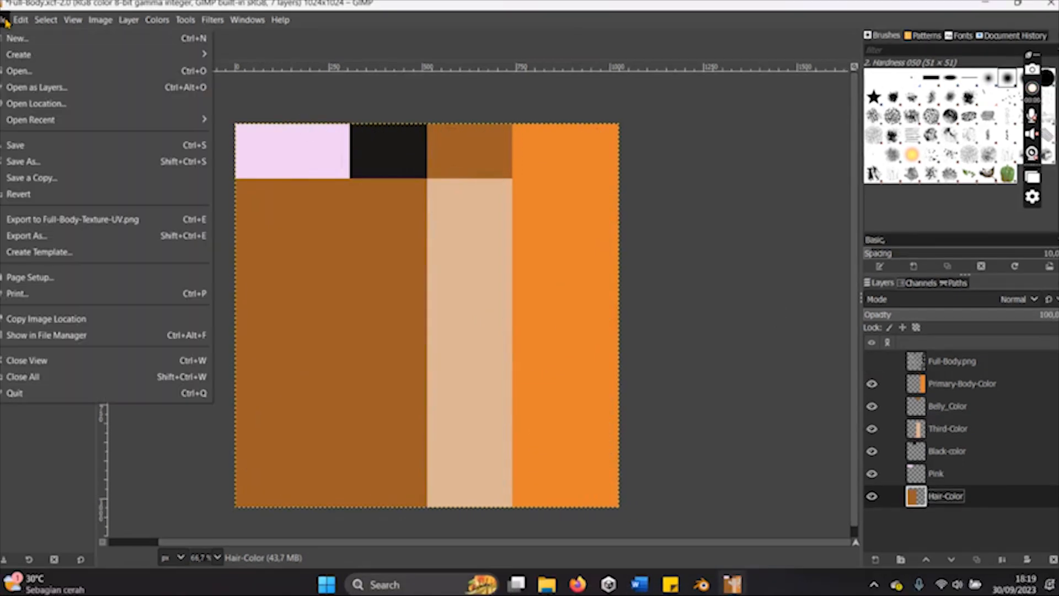
pyautogui.click(24, 221)
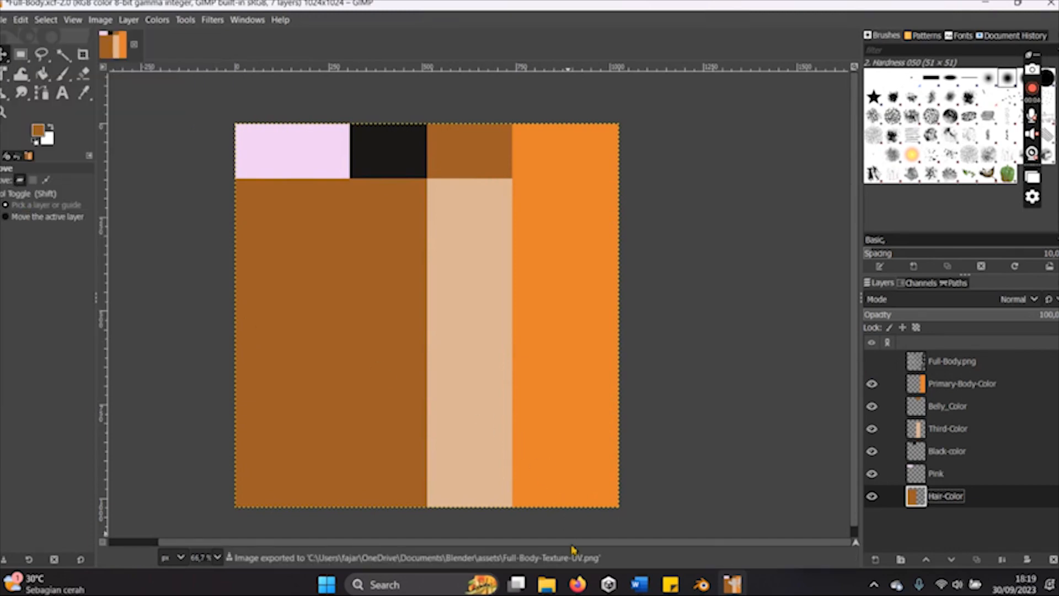
# - Open the exported Full-Body-Texture-UV.png from the assets folder to inspect it, and close the preview
pyautogui.click(547, 584)
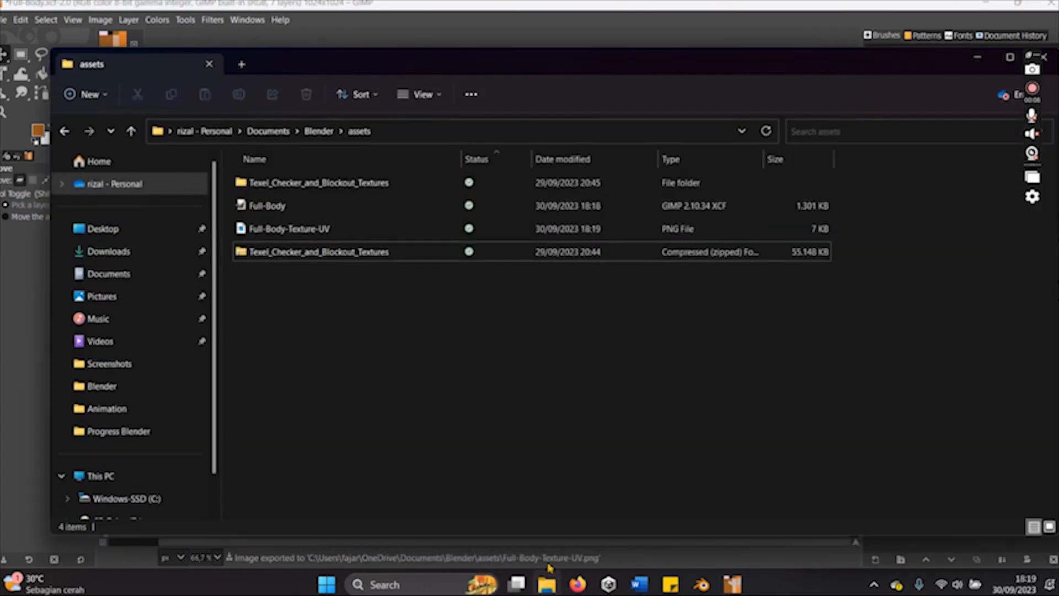
pyautogui.doubleClick(300, 230)
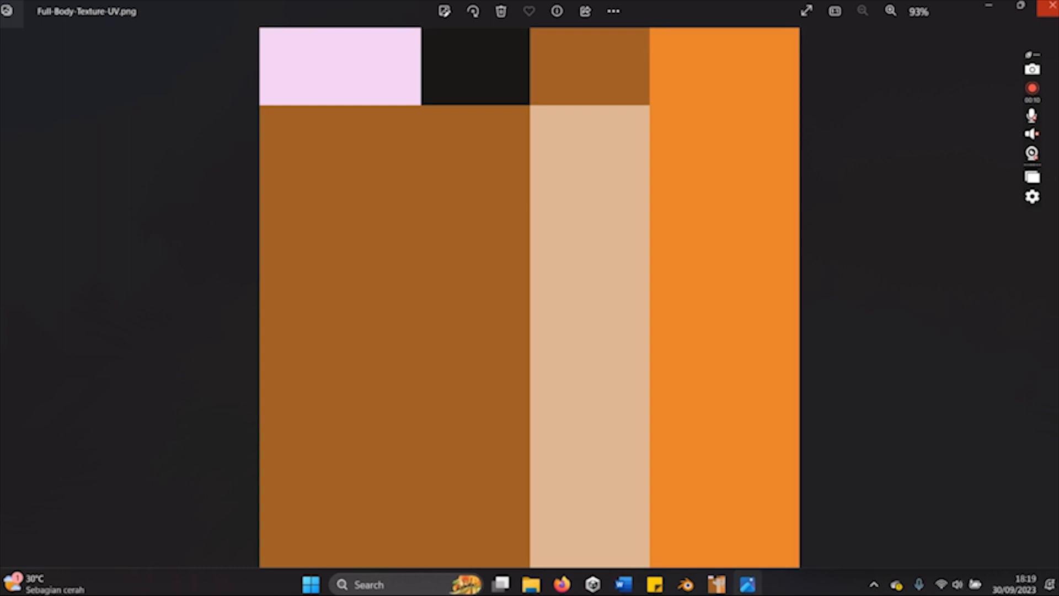
pyautogui.click(1051, 6)
pyautogui.click(978, 60)
# - Switch to Blender, load Full-Body-Texture-UV.png from Documents\Blender\assets into the UV editor, and deselect the UV islands
pyautogui.click(700, 587)
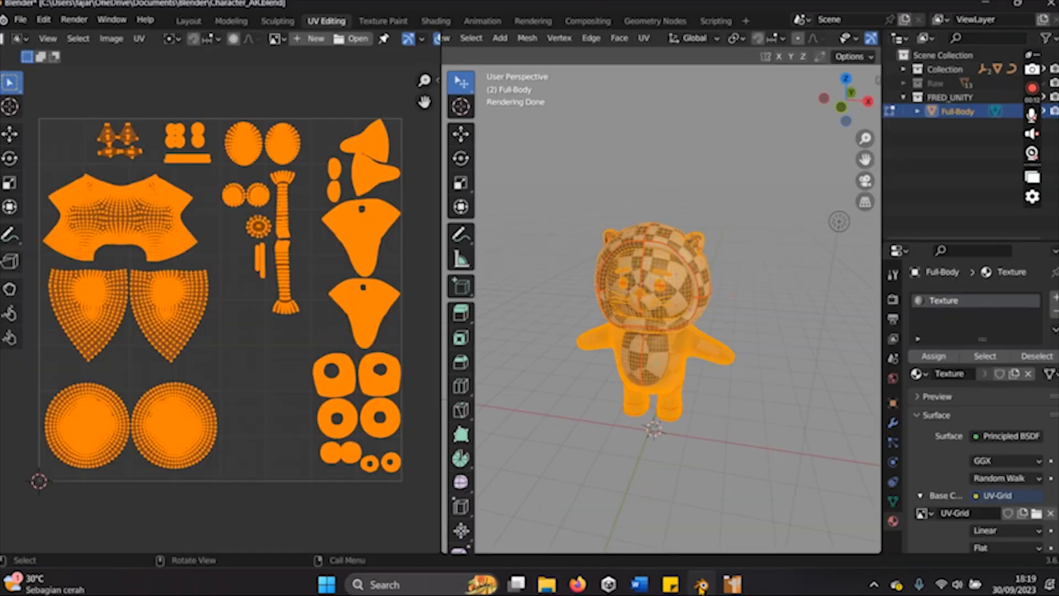
pyautogui.click(278, 42)
pyautogui.click(279, 42)
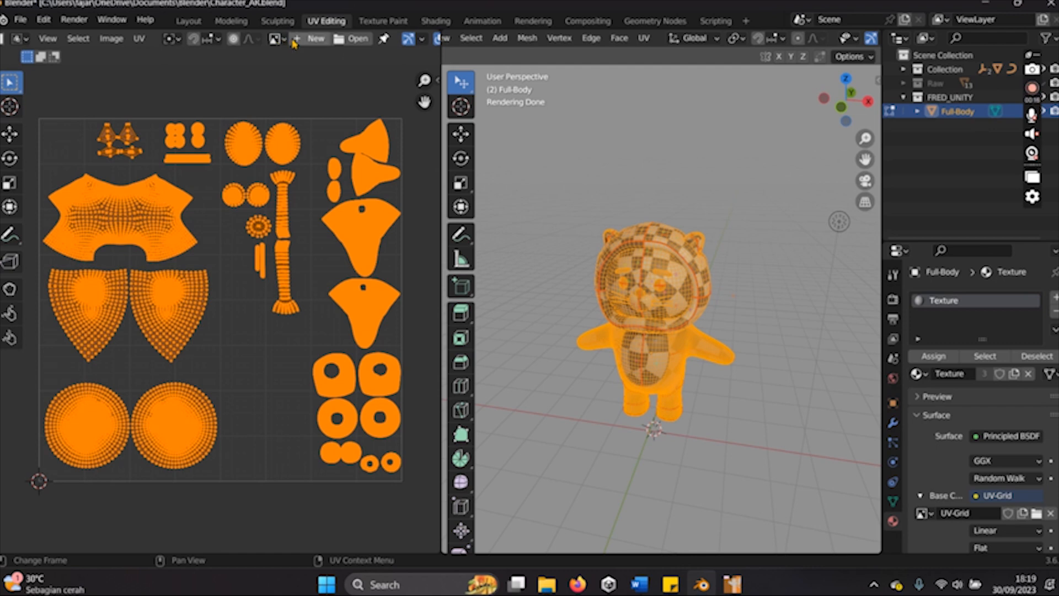
pyautogui.click(343, 40)
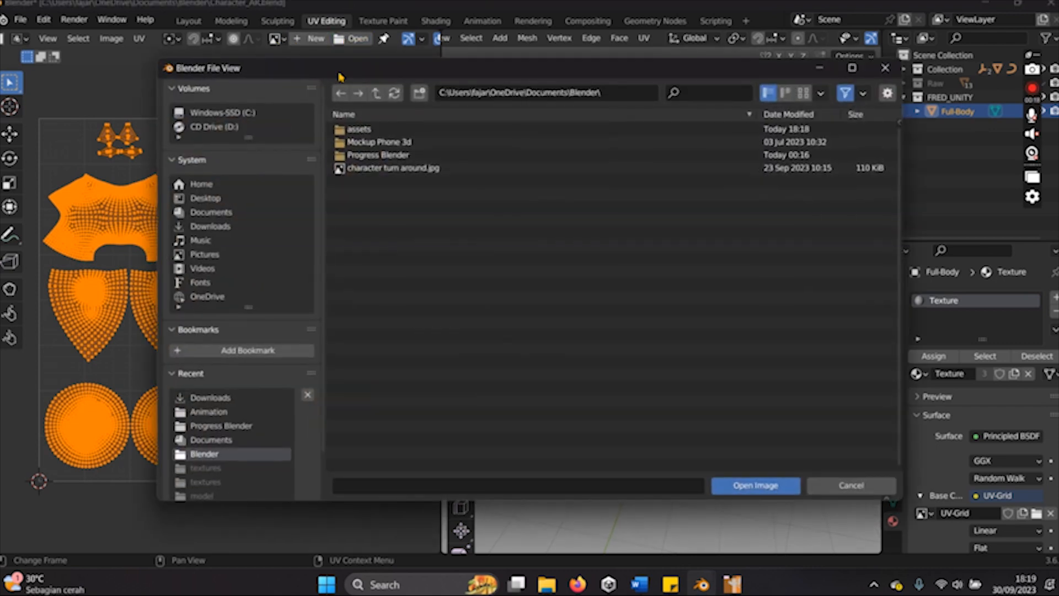
pyautogui.click(218, 216)
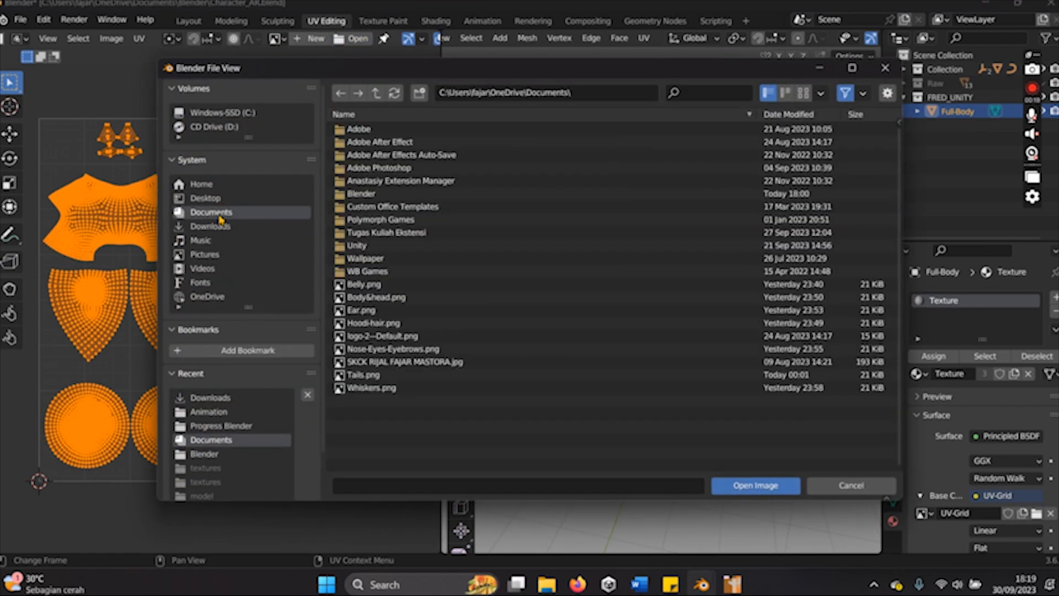
pyautogui.doubleClick(352, 194)
pyautogui.doubleClick(362, 132)
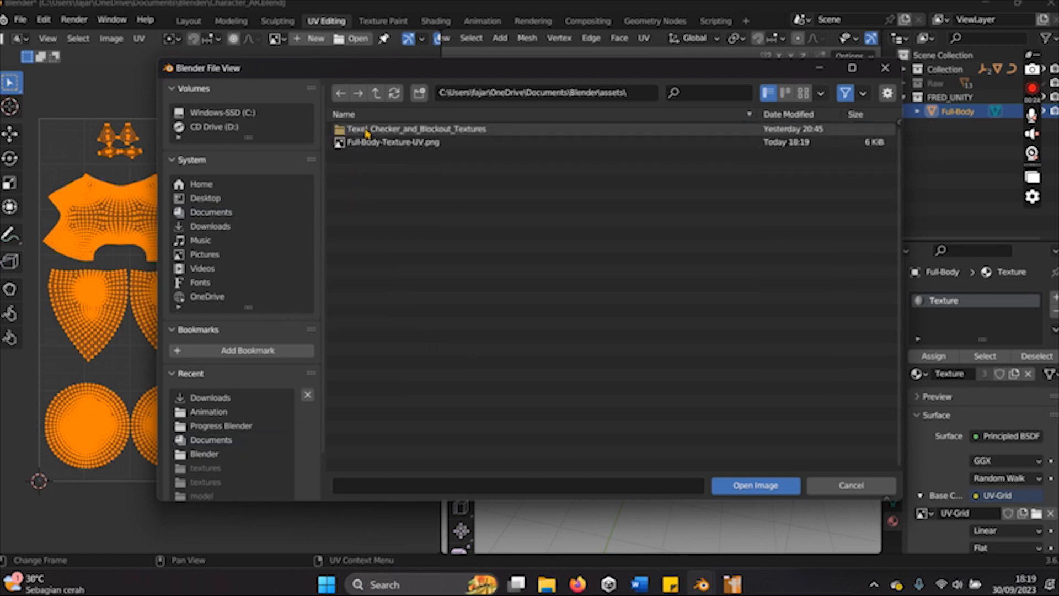
pyautogui.click(386, 142)
pyautogui.click(755, 485)
pyautogui.scroll(-6, 250, 335)
pyautogui.scroll(2, 204, 315)
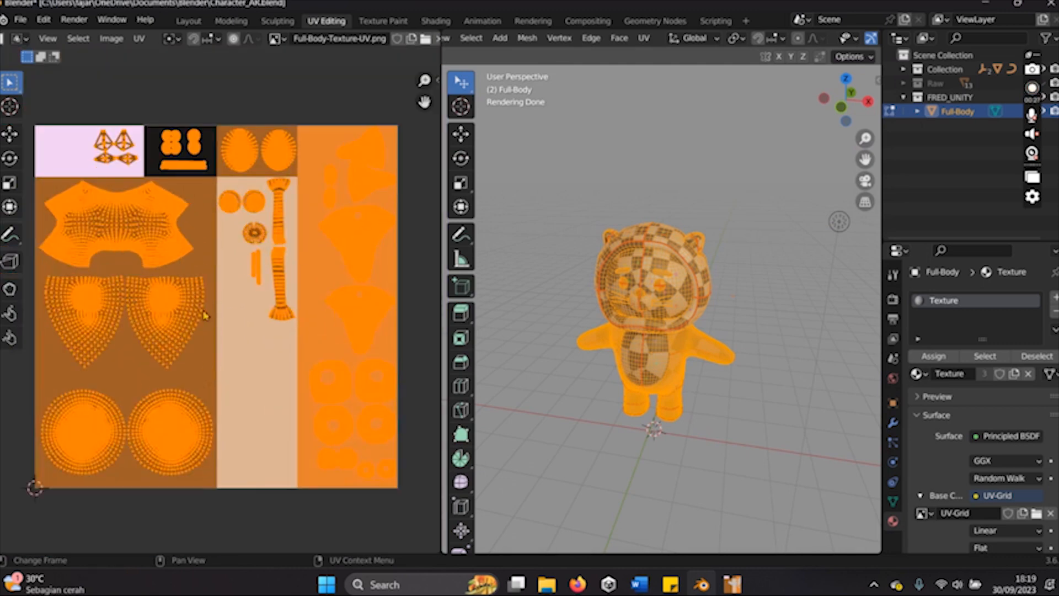
pyautogui.click(245, 106)
# - Set the Base Color image of FRED's Texture material to Full-Body-Texture-UV.png
pyautogui.scroll(-5, 332, 43)
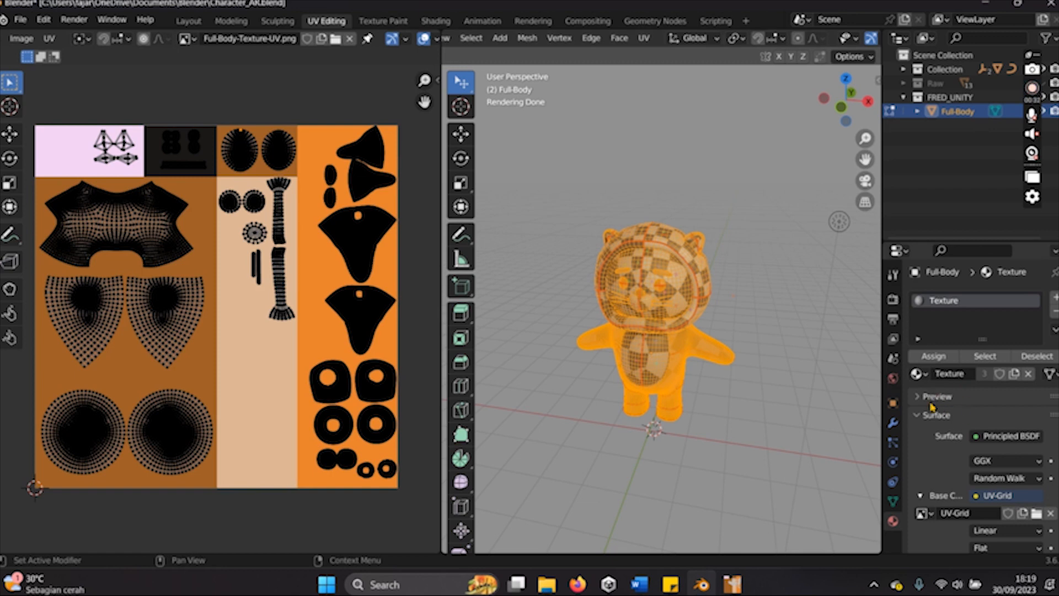
pyautogui.scroll(-4, 931, 406)
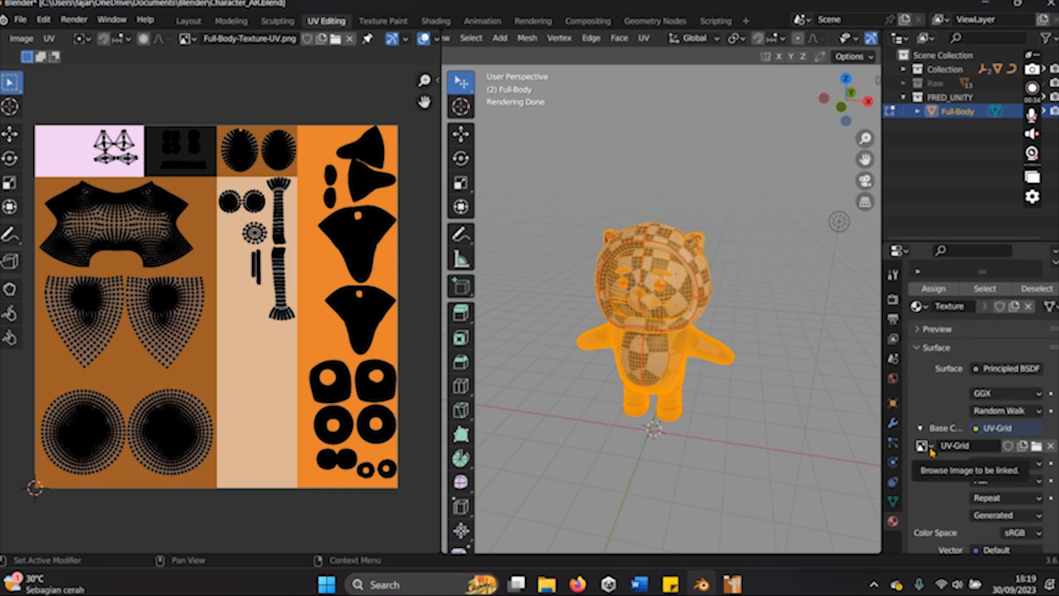
pyautogui.click(926, 446)
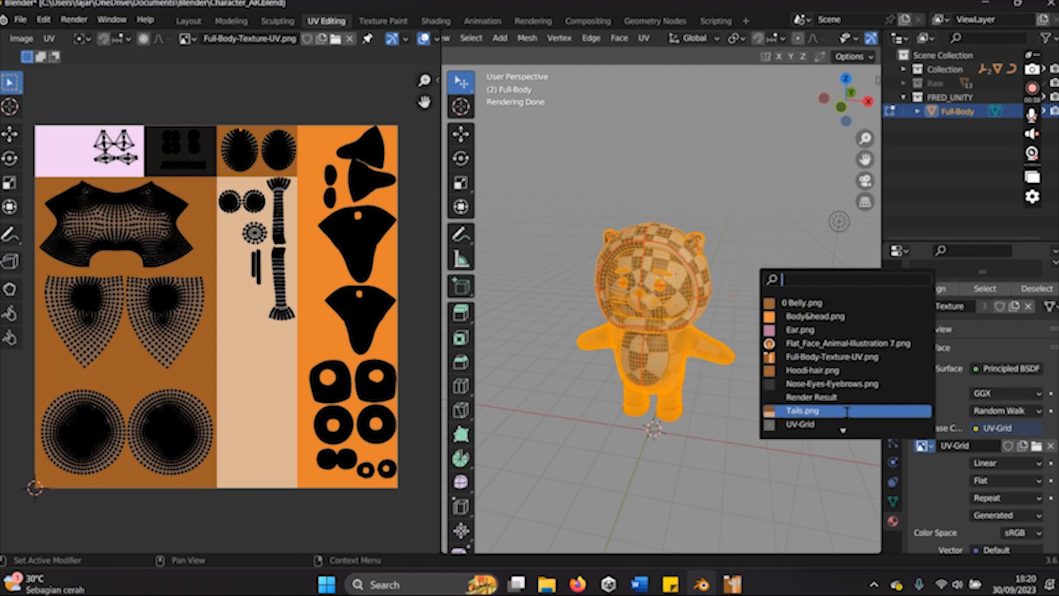
pyautogui.scroll(-1, 839, 427)
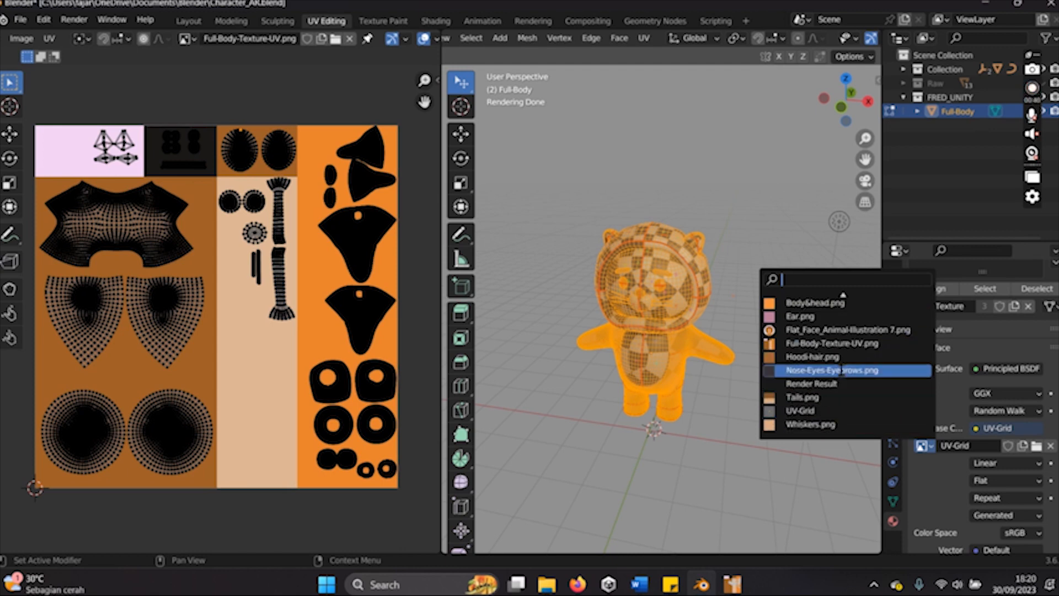
pyautogui.click(832, 342)
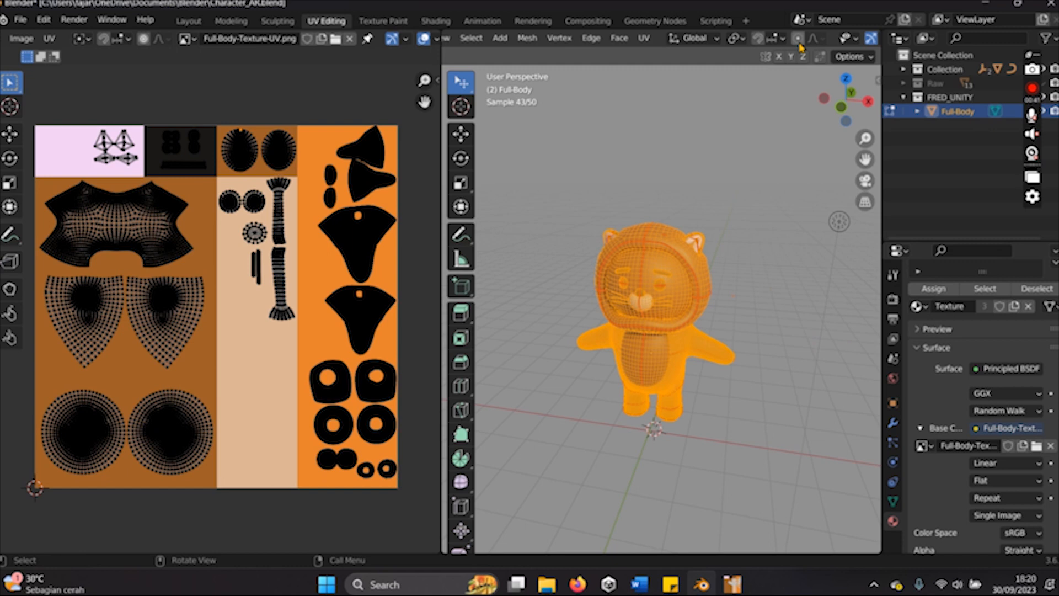
# - Go to the Layout workspace and examine the textured FRED model in the rendered view
pyautogui.scroll(-2, 800, 38)
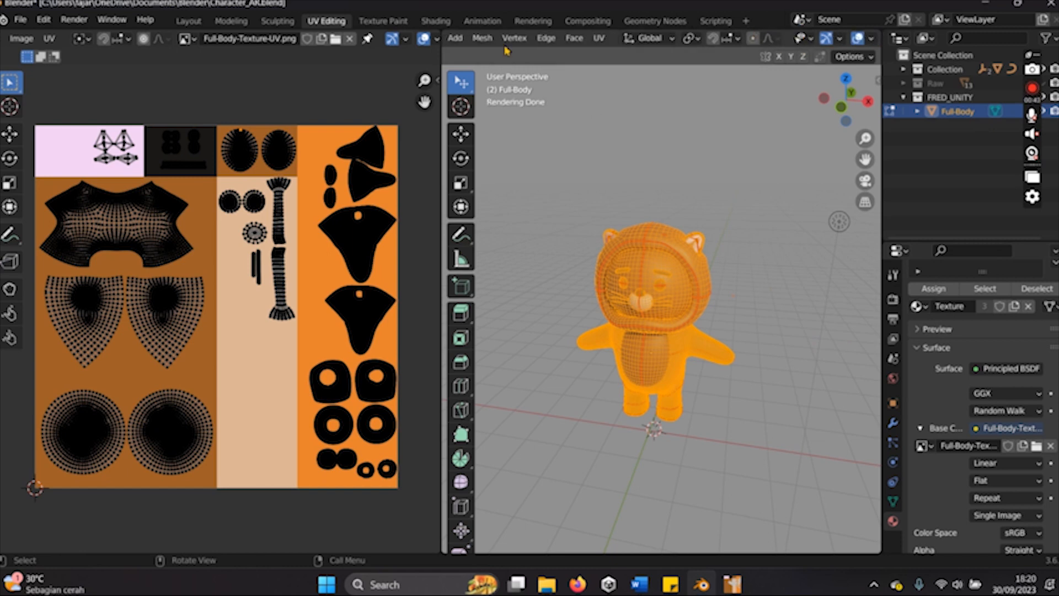
pyautogui.click(186, 22)
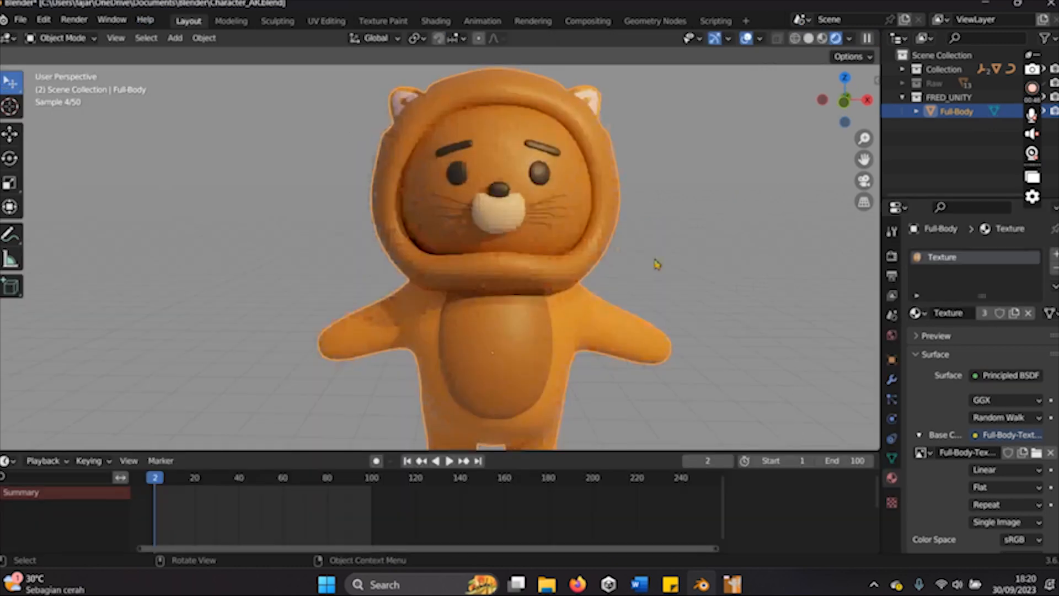
pyautogui.scroll(-4, 634, 267)
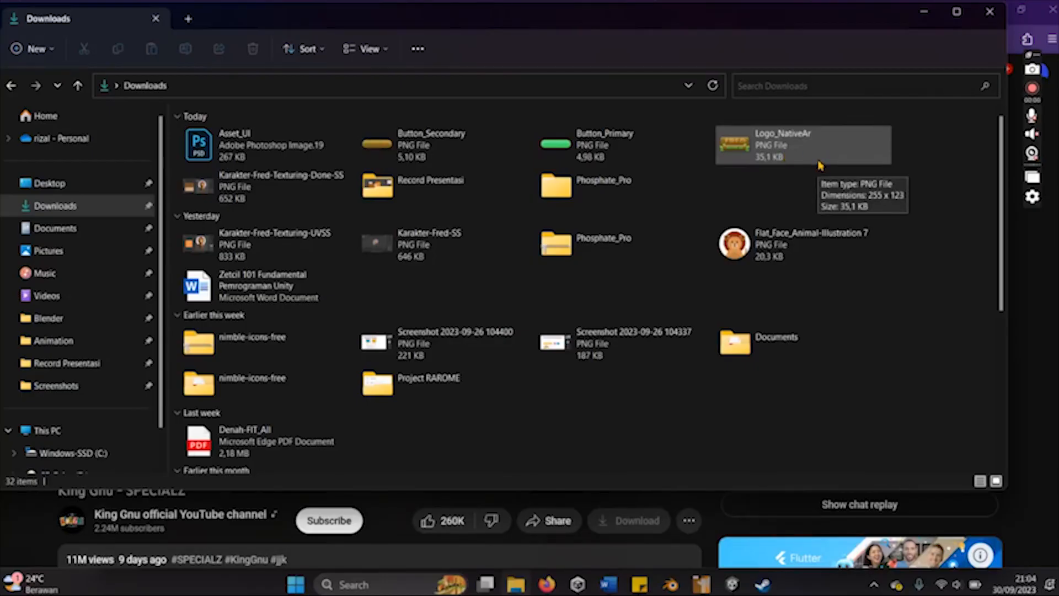
# - Select Logo_NativeAr in Downloads, switch to the Unity project, select the UI assets folder, and enlarge the project browser area
pyautogui.keyDown('ctrl'); pyautogui.scroll(1, 845, 167); pyautogui.keyUp('ctrl')
pyautogui.keyDown('ctrl'); pyautogui.scroll(-1, 846, 167); pyautogui.keyUp('ctrl')
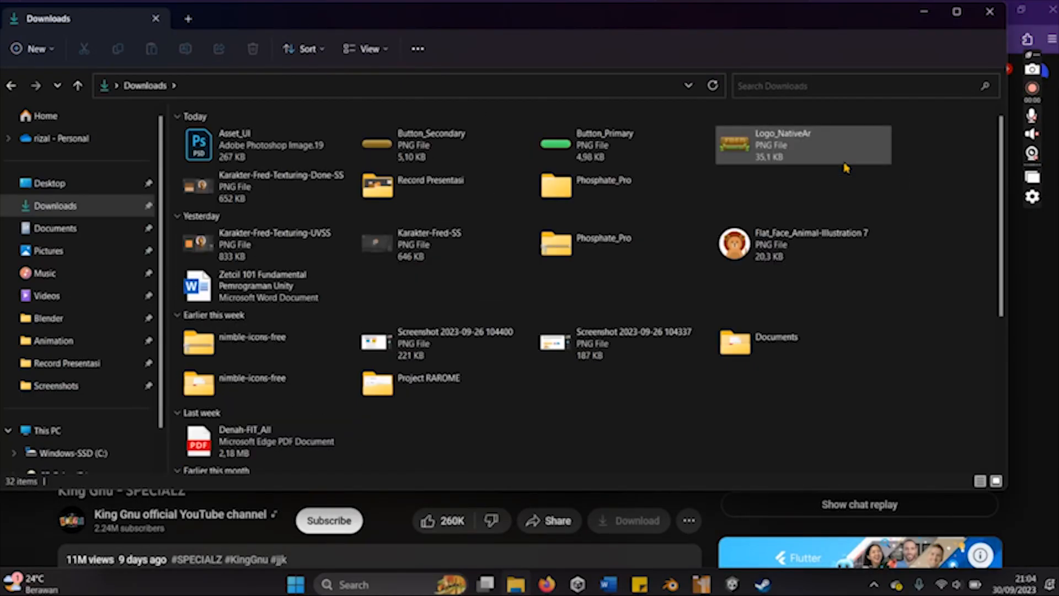
pyautogui.click(825, 158)
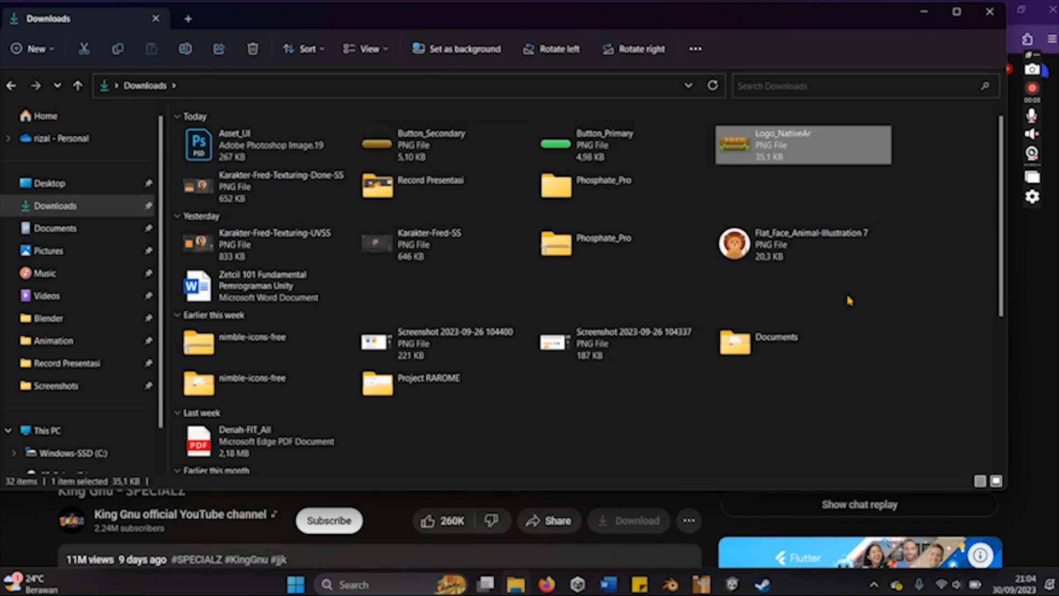
pyautogui.click(732, 585)
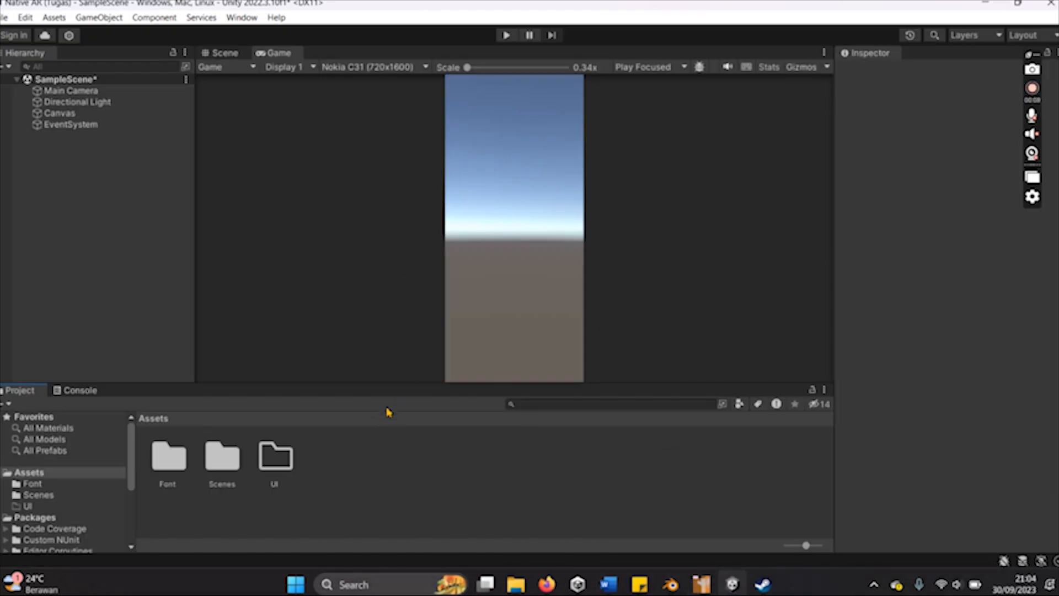
pyautogui.click(273, 469)
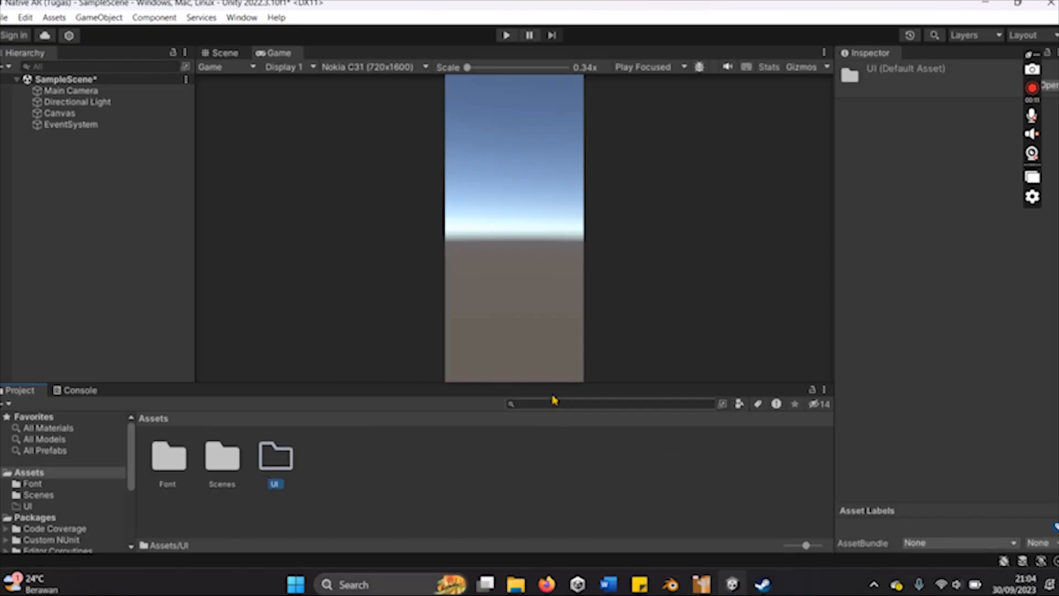
pyautogui.moveTo(499, 384); pyautogui.dragTo(501, 348)
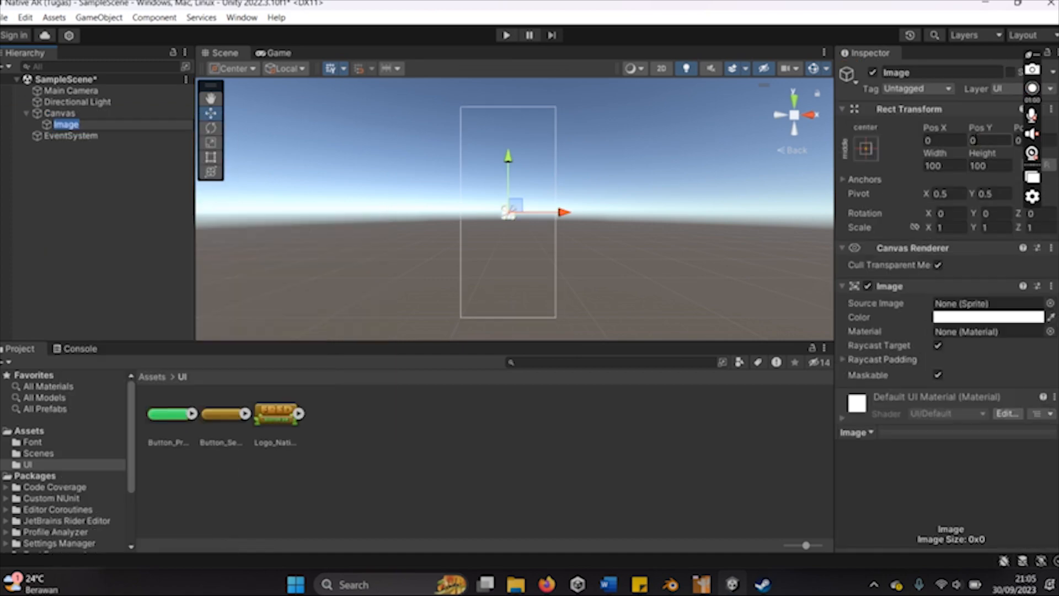
# - Set the logo image's vertical position to 600 and preview it in the Game view
pyautogui.click(990, 140)
pyautogui.write('700')
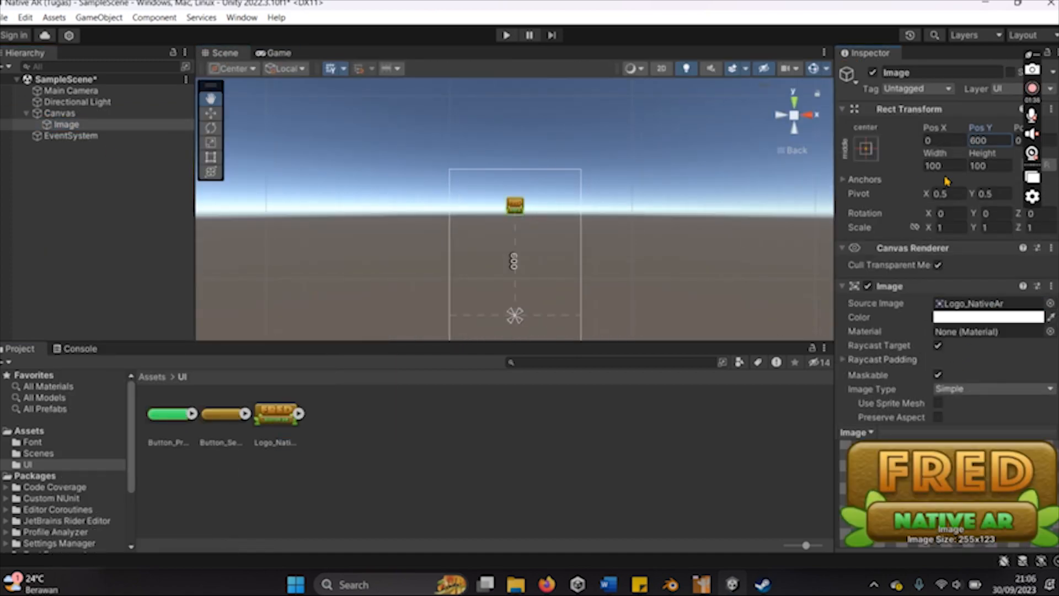
pyautogui.click(274, 53)
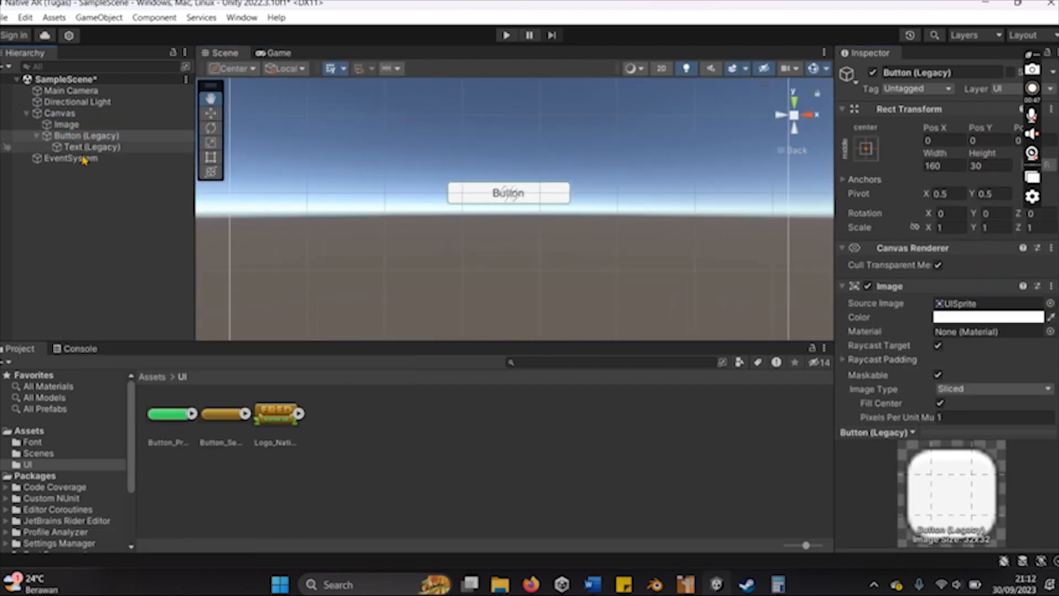
# - Assign the Button_Primary sprite as the new button's source image and set its size to 192 by 59
pyautogui.moveTo(168, 419); pyautogui.dragTo(984, 304)
pyautogui.click(941, 166)
pyautogui.write('192')
pyautogui.press('Tab')
pyautogui.write('59')
# - Change the button label's text to "Panggil Fred"
pyautogui.click(72, 147)
pyautogui.scroll(-3, 904, 265)
pyautogui.click(893, 206)
pyautogui.write('Panggil Fred')
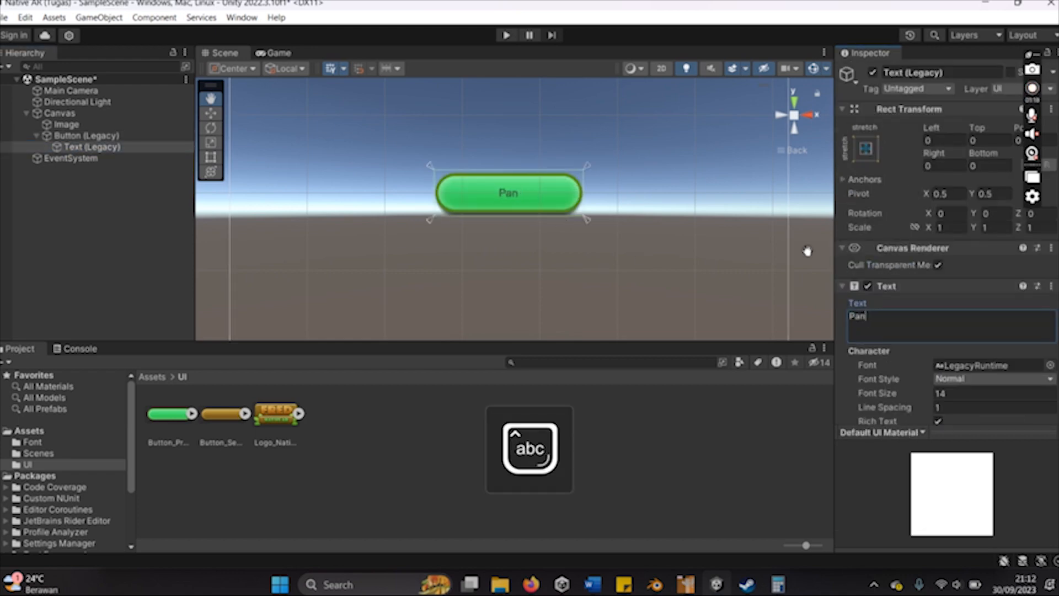
# - Set the button label's font to PhosphatePro-Solid from the Font folder
pyautogui.scroll(3, 970, 179)
pyautogui.click(30, 431)
pyautogui.click(52, 443)
pyautogui.click(169, 416)
pyautogui.click(92, 147)
pyautogui.click(1049, 365)
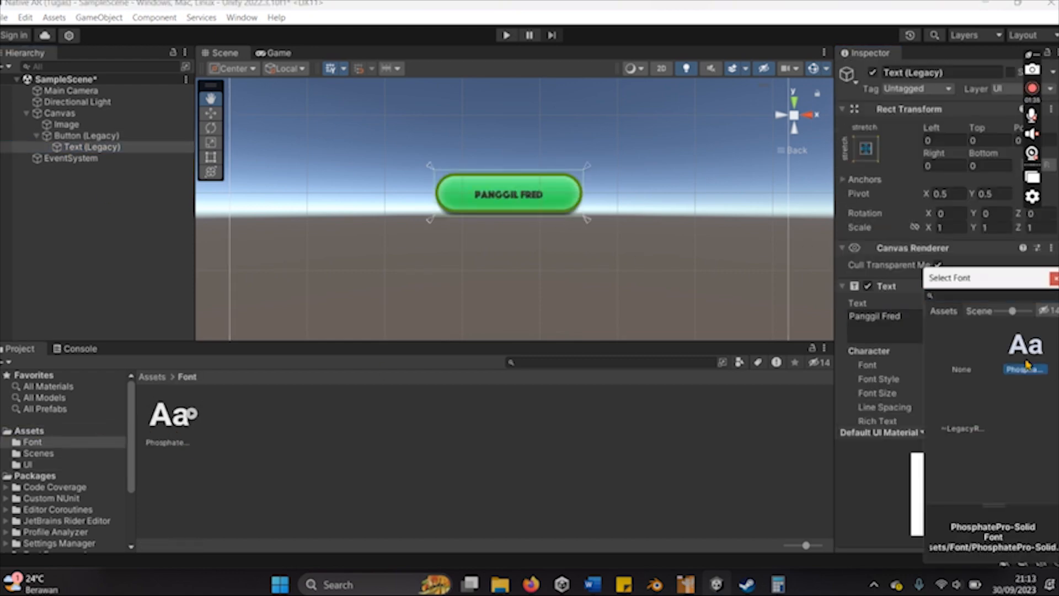
pyautogui.doubleClick(1025, 361)
# - Make the button label's text white and set its font size to 20
pyautogui.scroll(-7, 951, 366)
pyautogui.click(964, 291)
pyautogui.click(1052, 217)
pyautogui.moveTo(953, 309); pyautogui.dragTo(877, 290)
pyautogui.scroll(3, 954, 237)
pyautogui.write('32')
pyautogui.press('BackSpace')
pyautogui.press('BackSpace')
pyautogui.write('20')
# - Double the button's dimensions using the calculator, setting its width to 384 and height to 118
pyautogui.click(87, 135)
pyautogui.scroll(5, 979, 266)
pyautogui.click(777, 584)
pyautogui.write('192*2=')
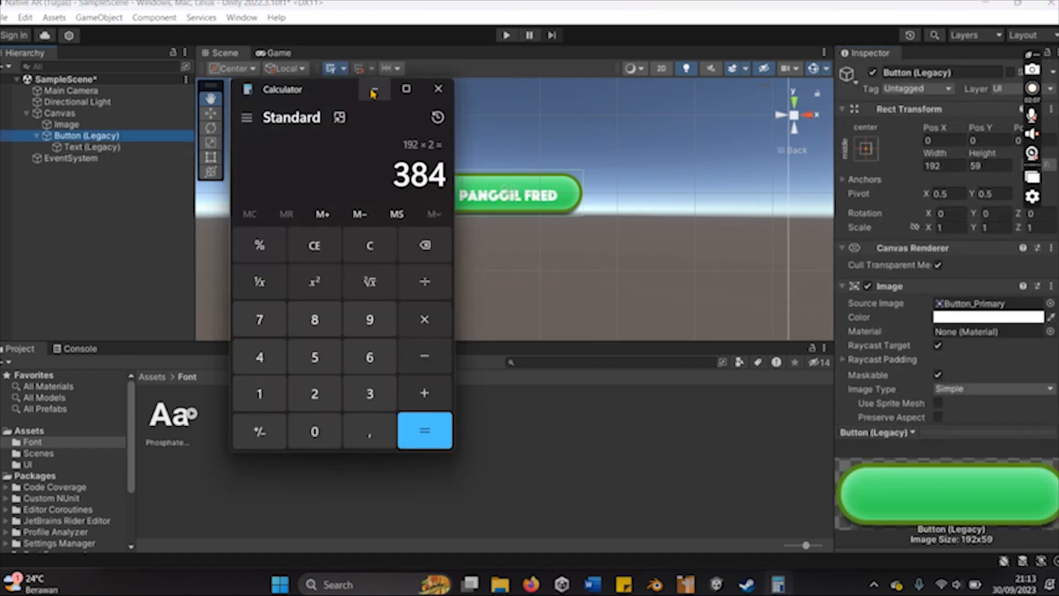
pyautogui.click(373, 91)
pyautogui.click(957, 167)
pyautogui.write('384')
pyautogui.press('Tab')
pyautogui.click(777, 584)
pyautogui.write('59*2=')
pyautogui.click(373, 91)
pyautogui.write('118')
# - Set the button label's font size to 42 and its top offset to 2
pyautogui.click(78, 150)
pyautogui.moveTo(951, 393); pyautogui.dragTo(900, 398)
pyautogui.write('42')
pyautogui.scroll(-3, 952, 257)
pyautogui.scroll(3, 952, 258)
pyautogui.scroll(-8, 595, 226)
pyautogui.moveTo(983, 141); pyautogui.dragTo(931, 146)
pyautogui.write('2')
# - Check the resized button in the Game view, then select it and collapse its hierarchy entry
pyautogui.click(273, 52)
pyautogui.click(66, 135)
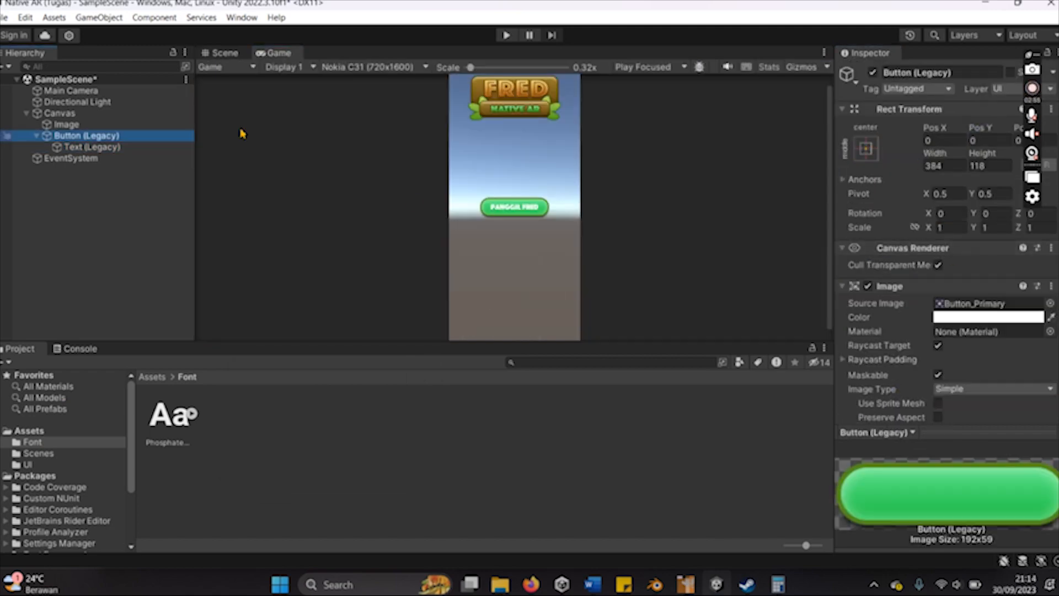
pyautogui.click(37, 136)
pyautogui.scroll(-3, 550, 281)
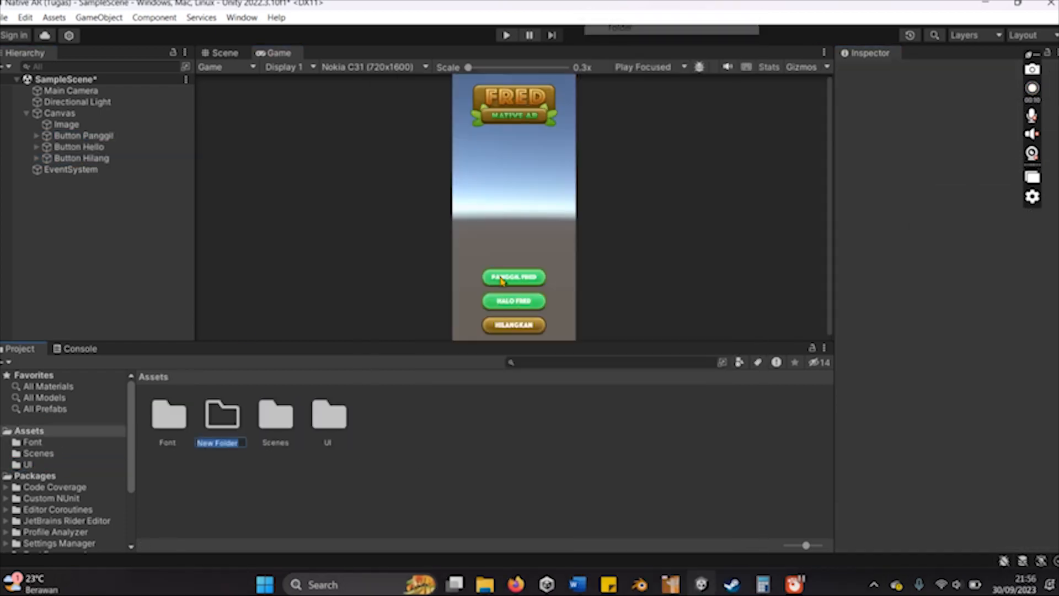
# - Create two folders named Texture and Material in the project's Assets folder
pyautogui.rightClick(421, 461)
pyautogui.click(670, 23)
pyautogui.write('Texture')
pyautogui.rightClick(473, 466)
pyautogui.click(723, 23)
pyautogui.write('Material')
pyautogui.press('Return')
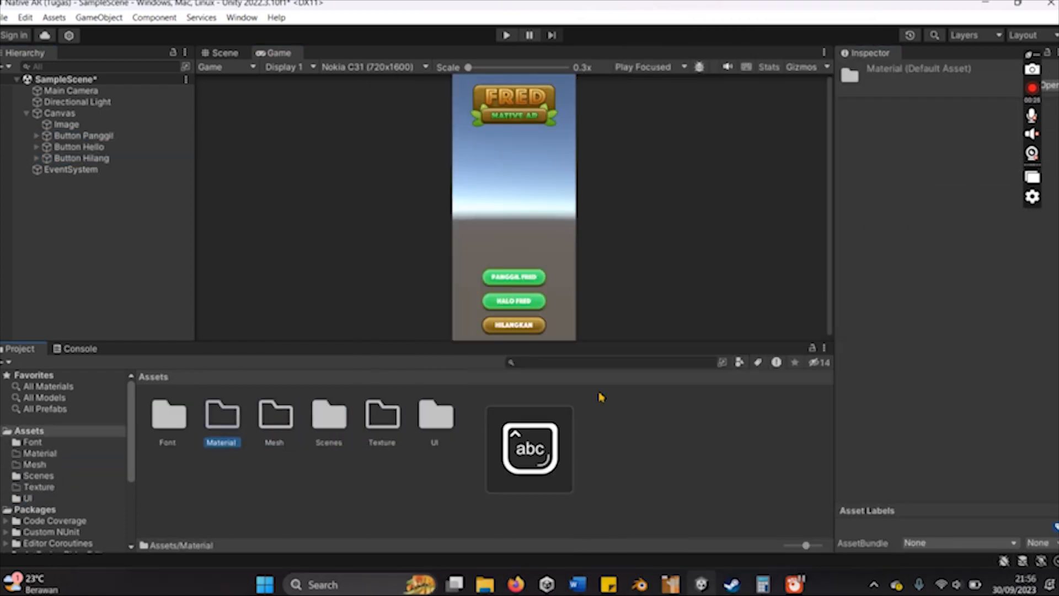
# - Switch to Blender and export the Fred model as Fred.fbx into Documents\Blender, limited to selected objects
pyautogui.moveTo(639, 584)
pyautogui.click(639, 515)
pyautogui.click(20, 19)
pyautogui.moveTo(33, 227)
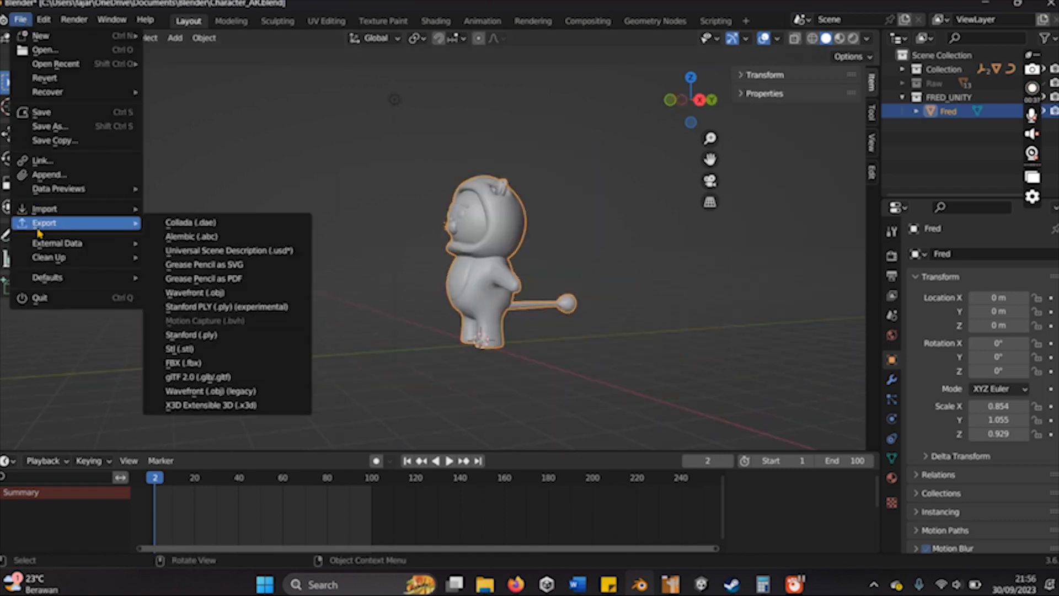
pyautogui.click(207, 365)
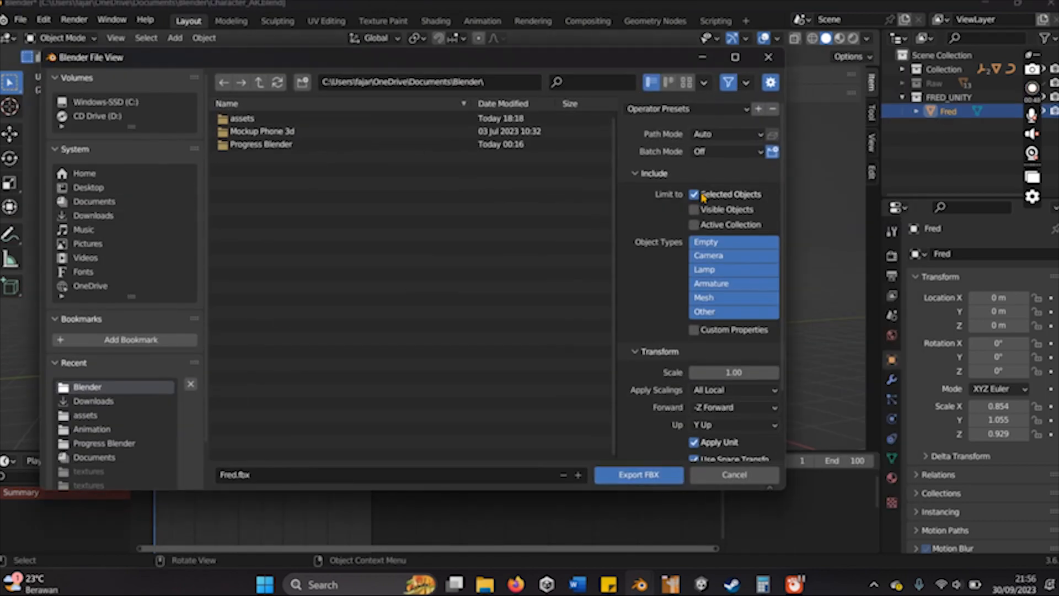
pyautogui.scroll(-3, 705, 248)
pyautogui.click(695, 397)
pyautogui.click(637, 474)
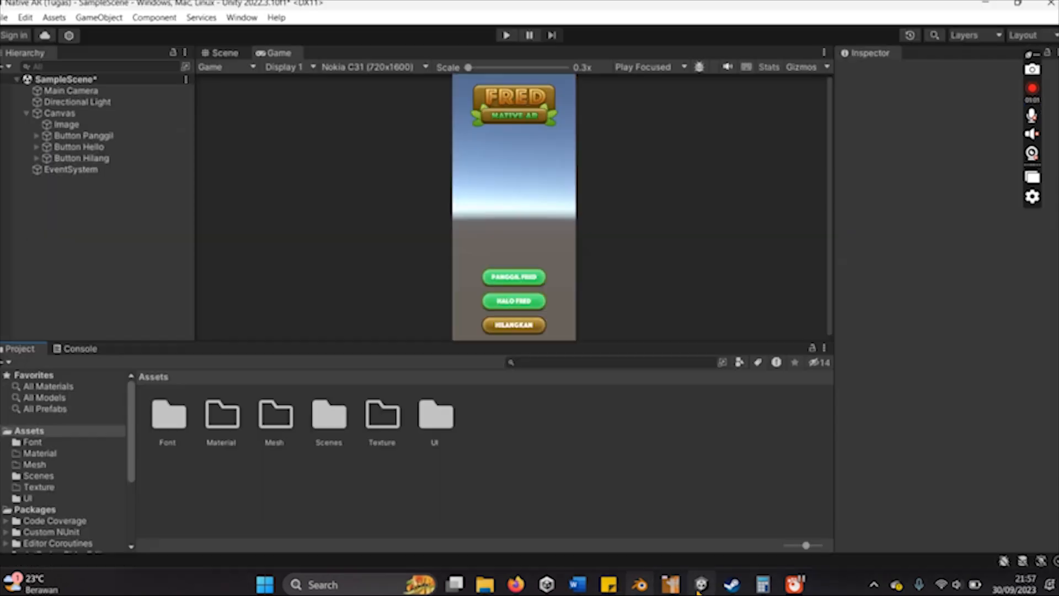
# - Import the exported Fred model file from the Blender folder into Unity's Mesh folder
pyautogui.doubleClick(276, 434)
pyautogui.click(485, 584)
pyautogui.click(209, 297)
pyautogui.doubleClick(375, 313)
pyautogui.moveTo(411, 90); pyautogui.dragTo(861, 95)
pyautogui.moveTo(798, 343); pyautogui.dragTo(319, 443)
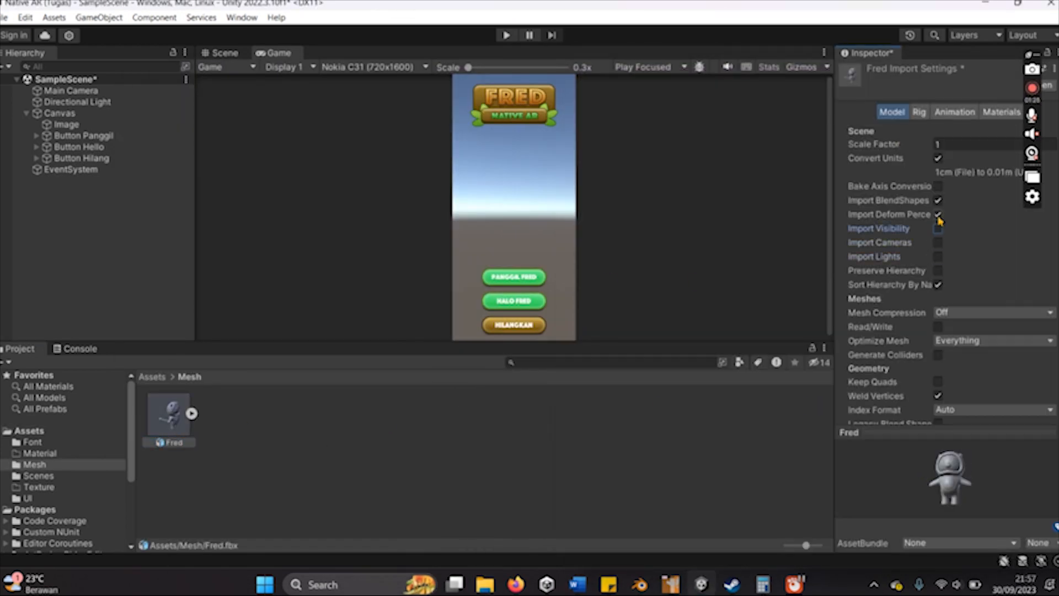
# - Turn off Import BlendShapes for the Fred model, change its rig's animation type, and apply the settings
pyautogui.click(938, 201)
pyautogui.click(1039, 316)
pyautogui.click(919, 112)
pyautogui.click(981, 132)
pyautogui.click(1043, 156)
# - Turn off Import Animation for Fred, set its Material Creation Mode to None, and apply the settings
pyautogui.click(958, 112)
pyautogui.click(938, 146)
pyautogui.click(1047, 166)
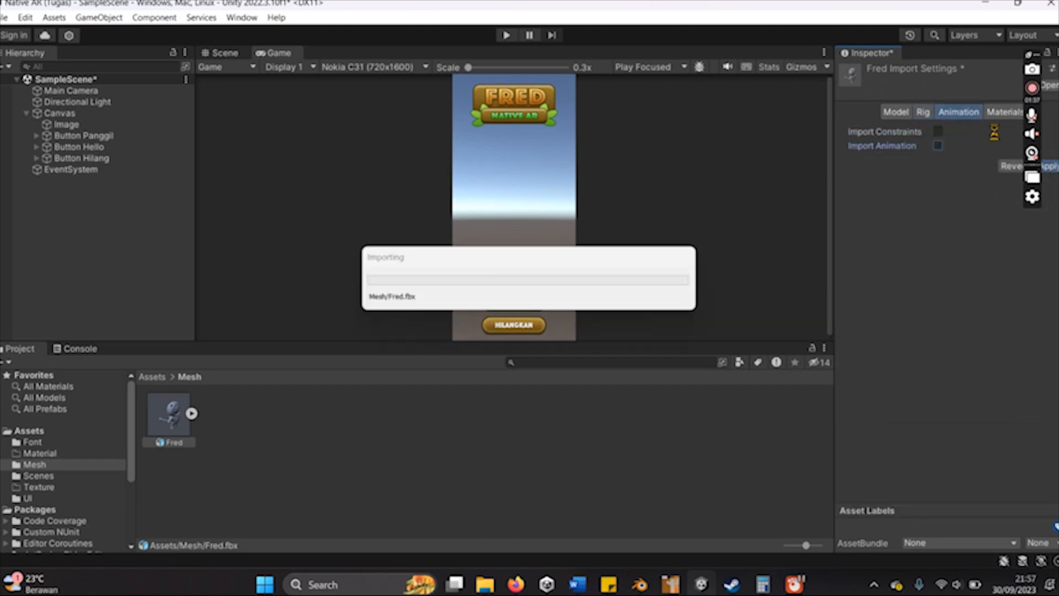
pyautogui.click(995, 115)
pyautogui.click(962, 133)
pyautogui.click(932, 147)
pyautogui.click(1046, 181)
pyautogui.click(900, 112)
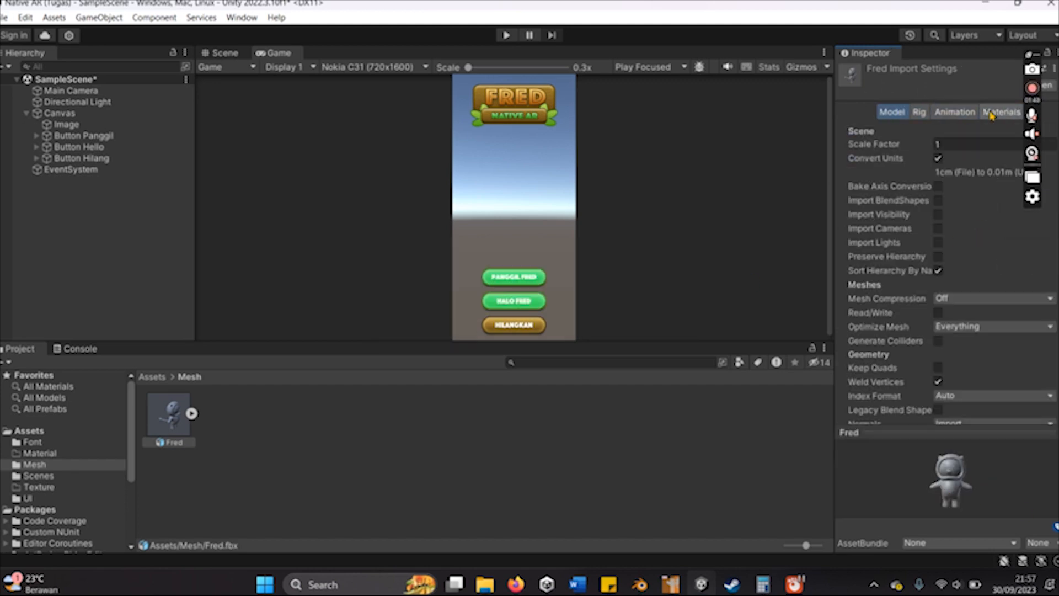
# - Import Full-Body-Texture-UV from the Blender assets folder into Unity's Texture folder
pyautogui.click(39, 486)
pyautogui.click(485, 584)
pyautogui.doubleClick(794, 204)
pyautogui.click(822, 250)
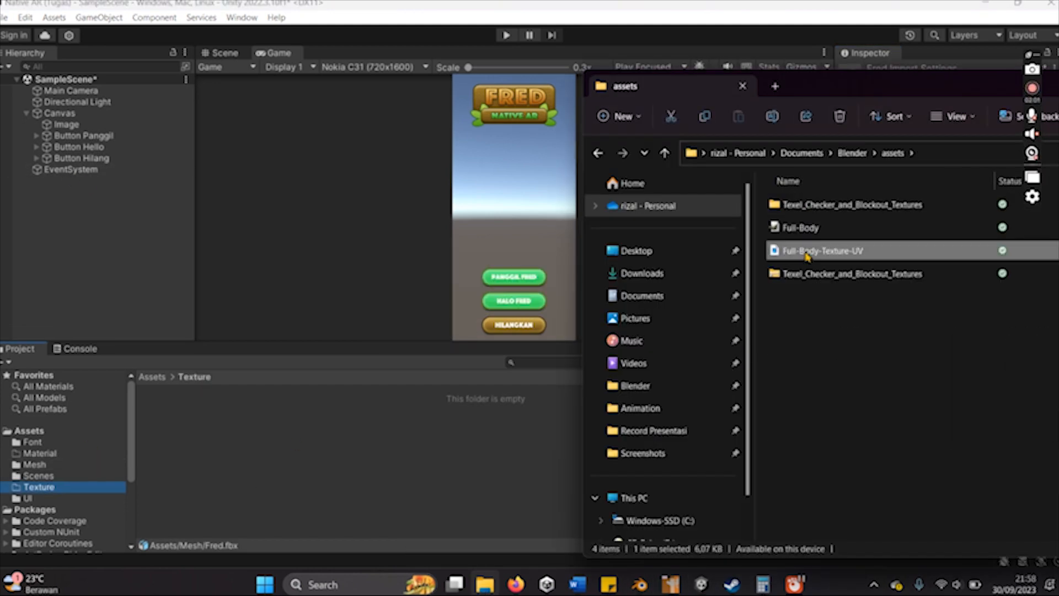
pyautogui.moveTo(822, 250); pyautogui.dragTo(316, 448)
# - Review the Fred mesh's import settings, including its material settings
pyautogui.click(47, 465)
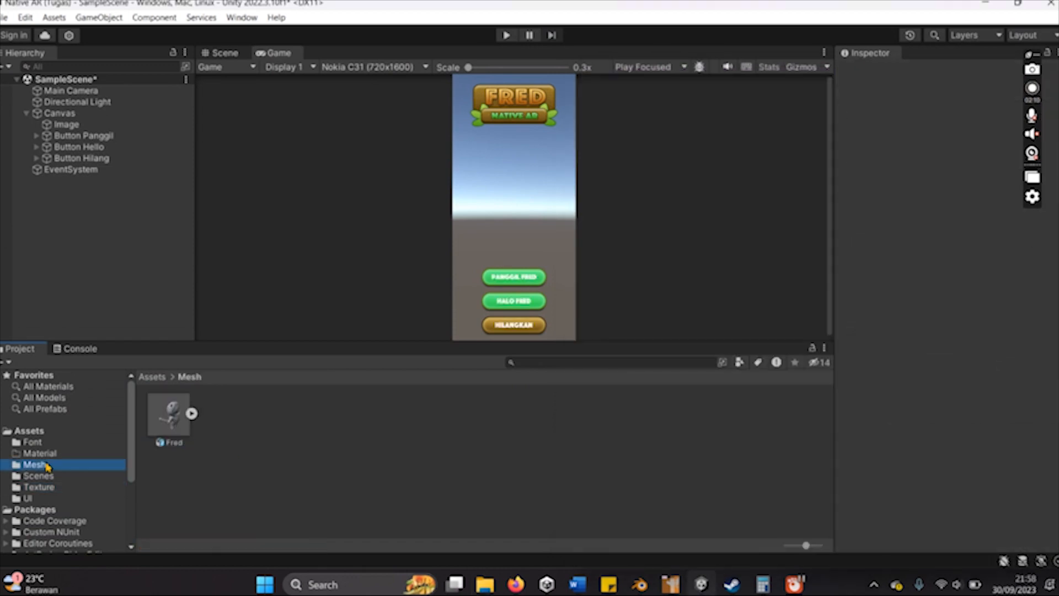
pyautogui.click(174, 430)
pyautogui.scroll(-6, 917, 379)
pyautogui.scroll(6, 917, 331)
pyautogui.click(996, 113)
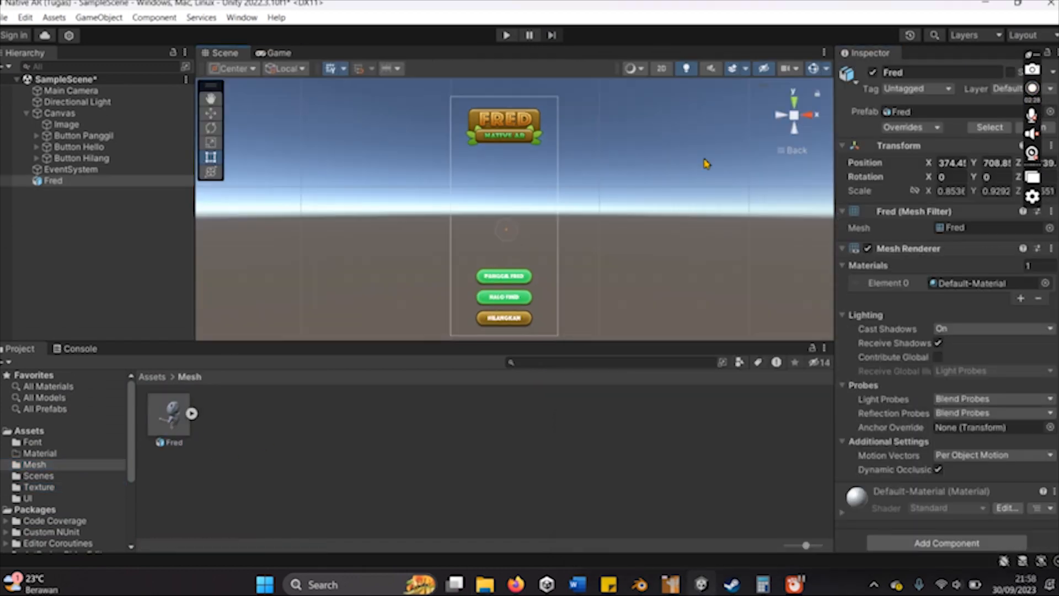
# - Rotate Fred to about 189° on Y, move it to about X 364, Y 696 between the logo and buttons, and check the enlarged Game view
pyautogui.press('f')
pyautogui.scroll(-3, 561, 148)
pyautogui.click(211, 128)
pyautogui.click(211, 114)
pyautogui.moveTo(450, 192); pyautogui.dragTo(455, 193)
pyautogui.click(279, 54)
pyautogui.click(225, 53)
pyautogui.moveTo(502, 143); pyautogui.dragTo(502, 179)
pyautogui.doubleClick(279, 54)
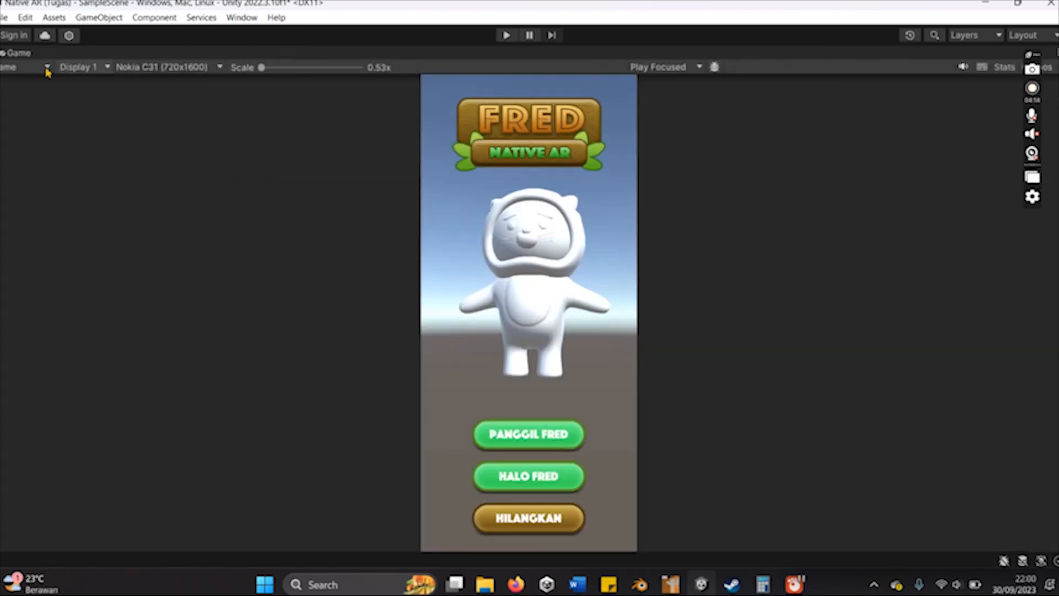
pyautogui.doubleClick(22, 53)
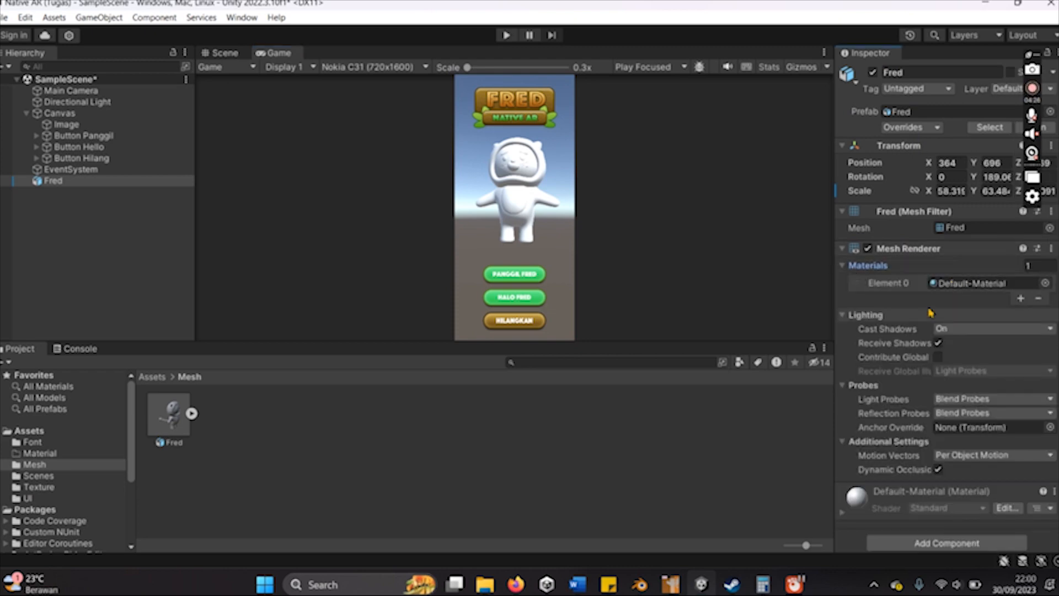
# - Create a new material in the Material folder and lower its Smoothness to nearly zero
pyautogui.click(39, 453)
pyautogui.rightClick(201, 436)
pyautogui.moveTo(237, 60)
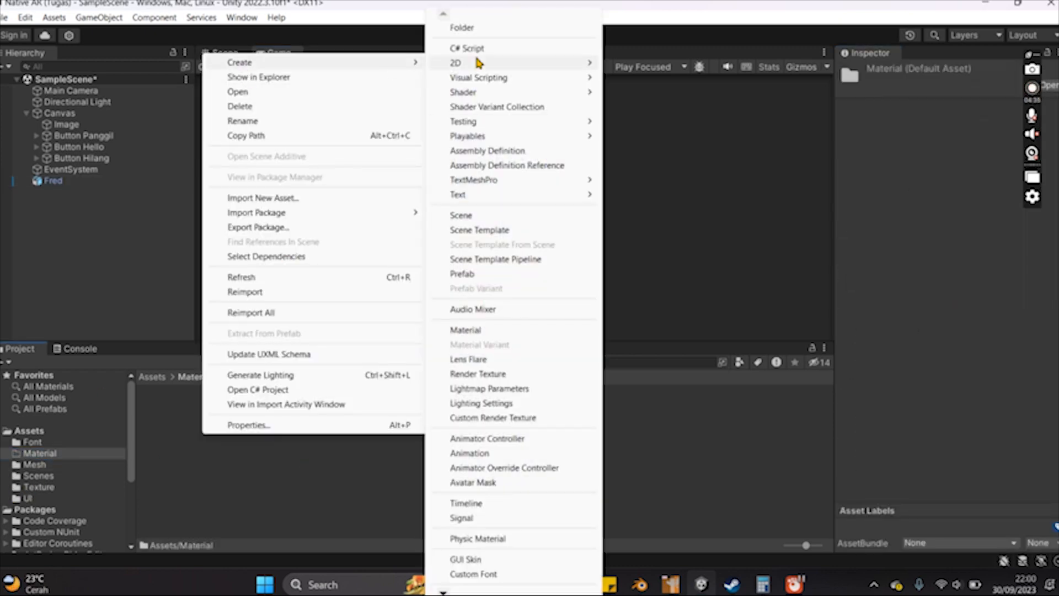
pyautogui.click(489, 332)
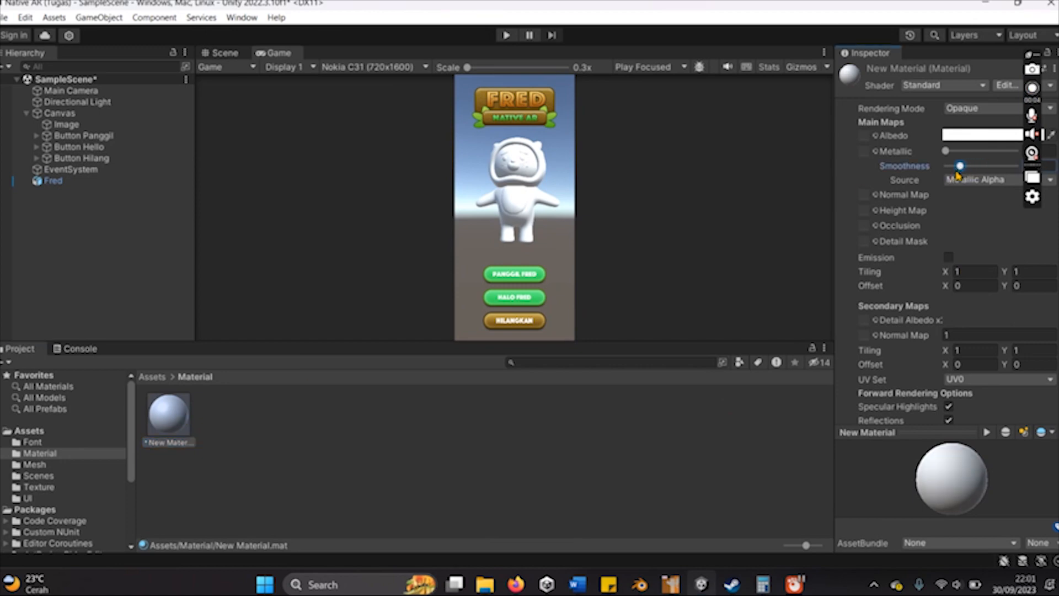
pyautogui.moveTo(963, 179); pyautogui.dragTo(940, 183)
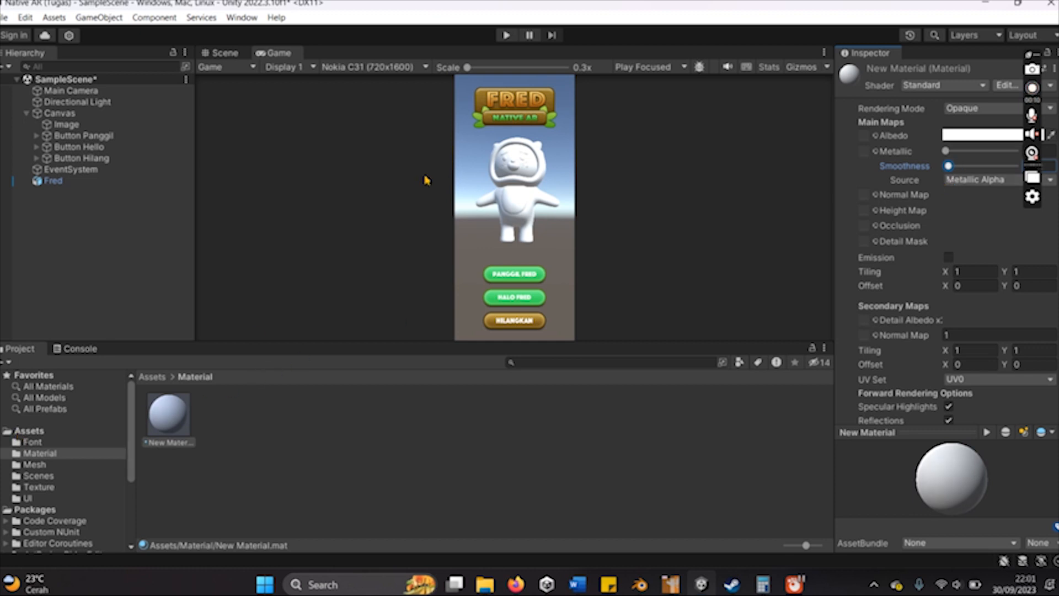
# - Inspect Fred's assigned material and the imported Full-Body-Texture-UV texture
pyautogui.click(53, 182)
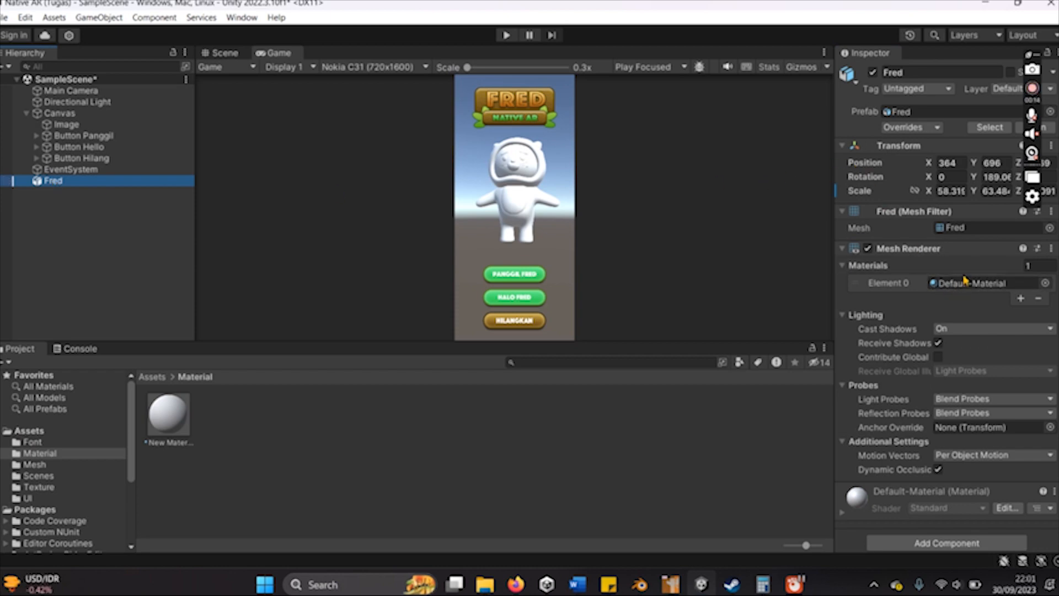
pyautogui.click(40, 487)
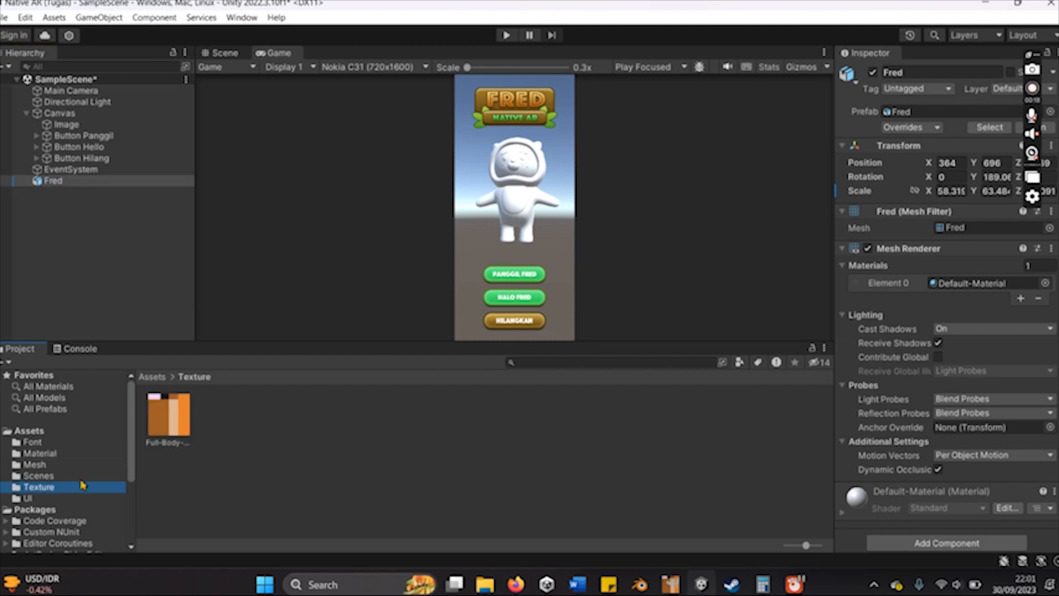
pyautogui.click(175, 413)
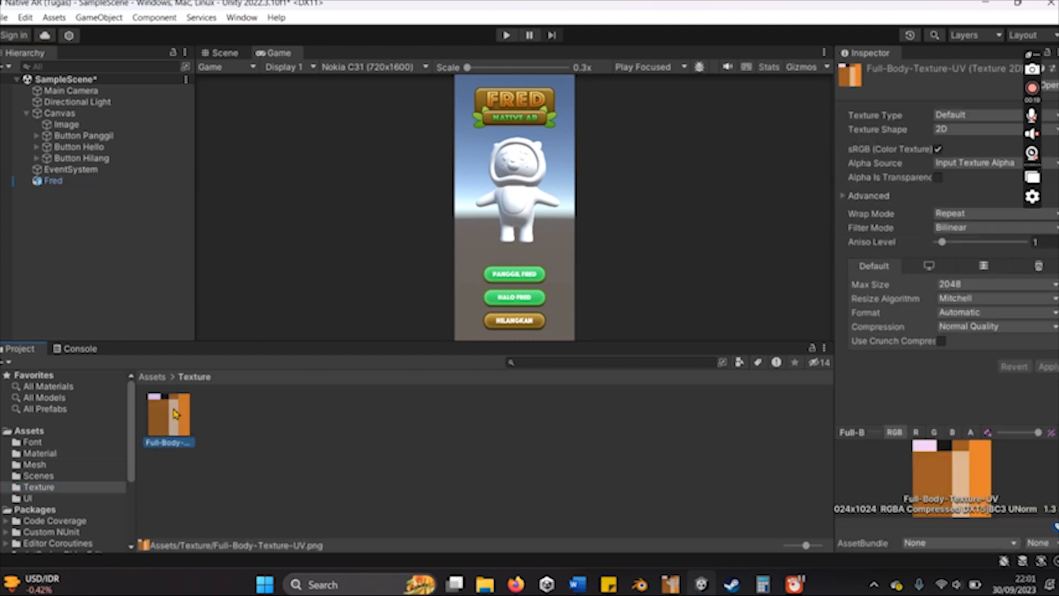
# - Set the new material's Albedo map to Full-Body-Texture-UV
pyautogui.click(40, 453)
pyautogui.click(167, 432)
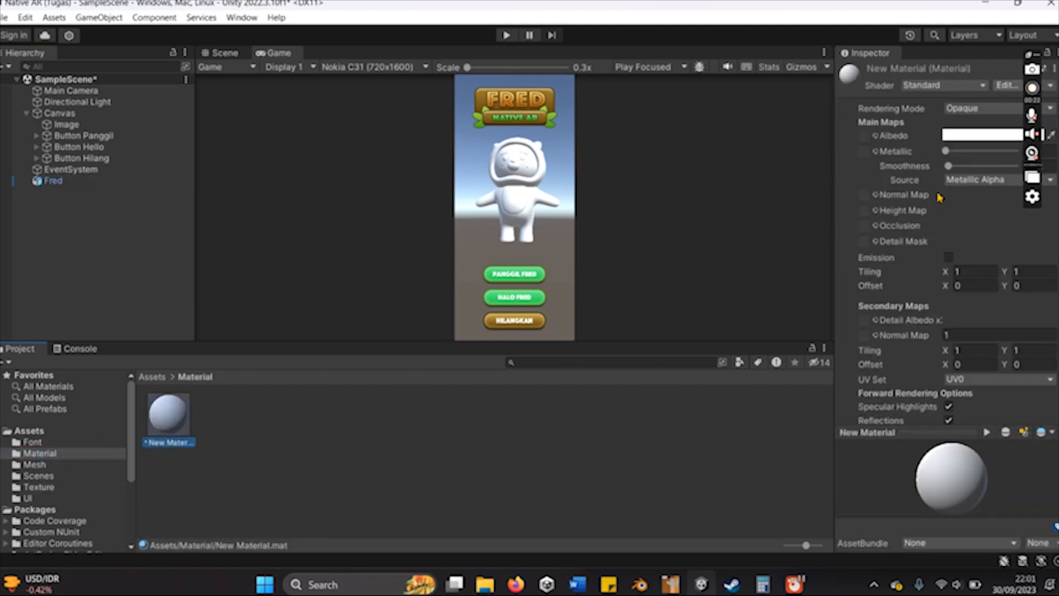
pyautogui.click(875, 136)
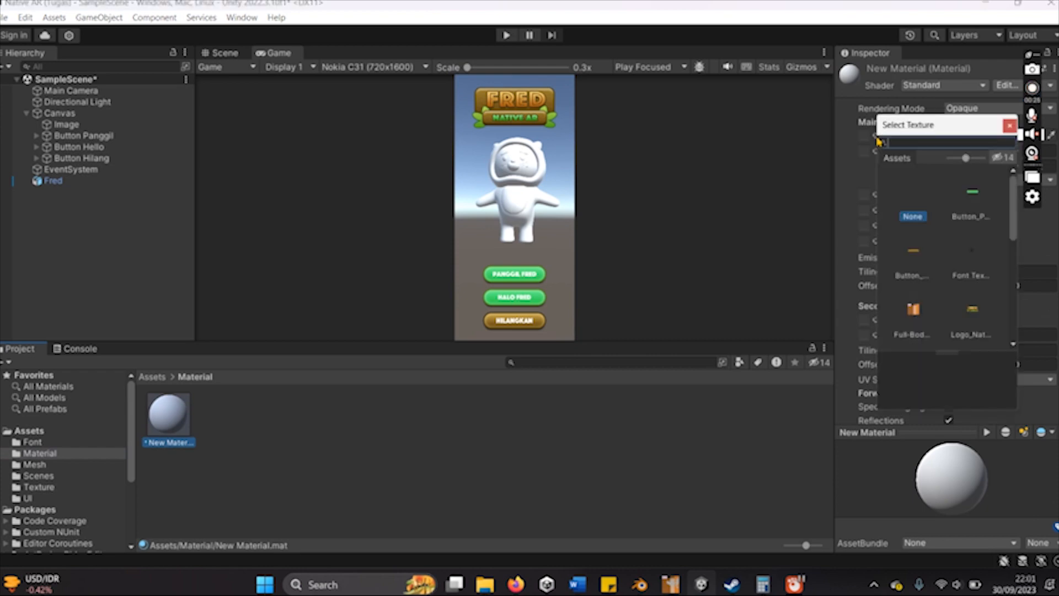
pyautogui.click(910, 315)
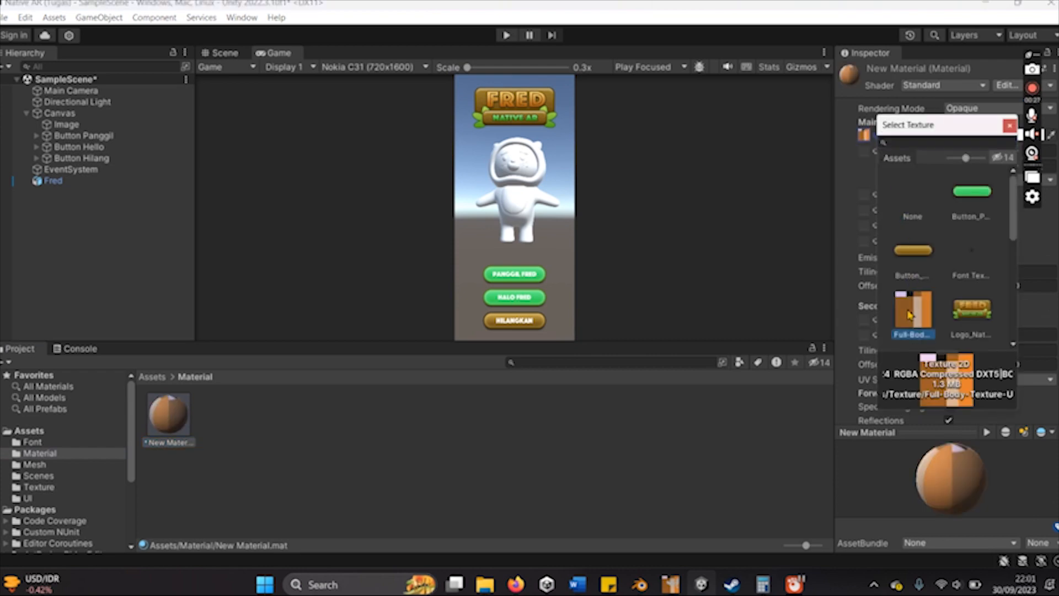
pyautogui.click(1009, 126)
pyautogui.scroll(-3, 971, 254)
pyautogui.scroll(2, 970, 312)
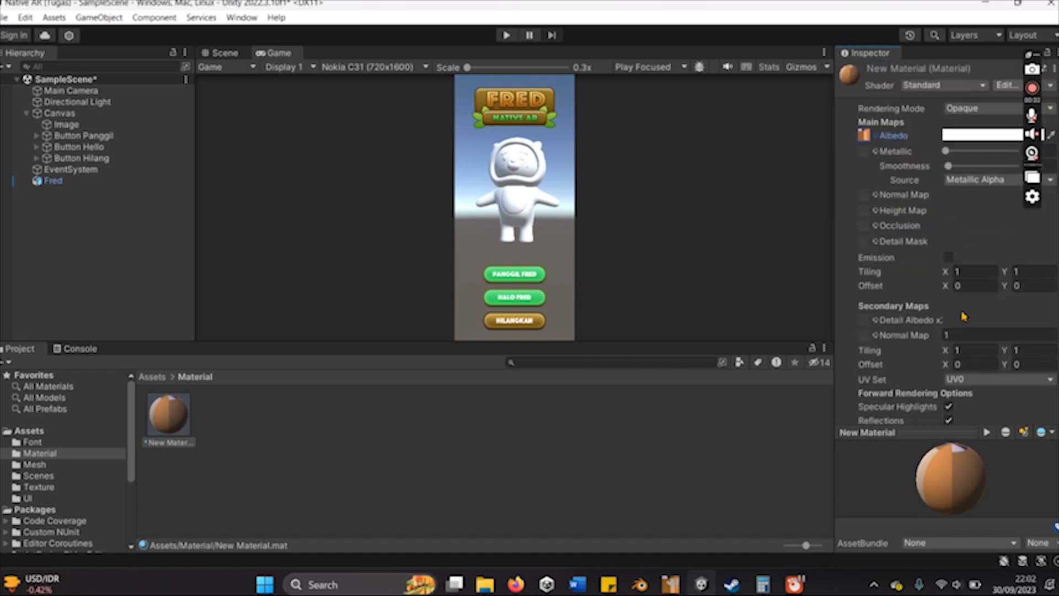
# - Assign New Material to Element 0 of Fred's Mesh Renderer and check the textured model in the Scene view
pyautogui.click(58, 182)
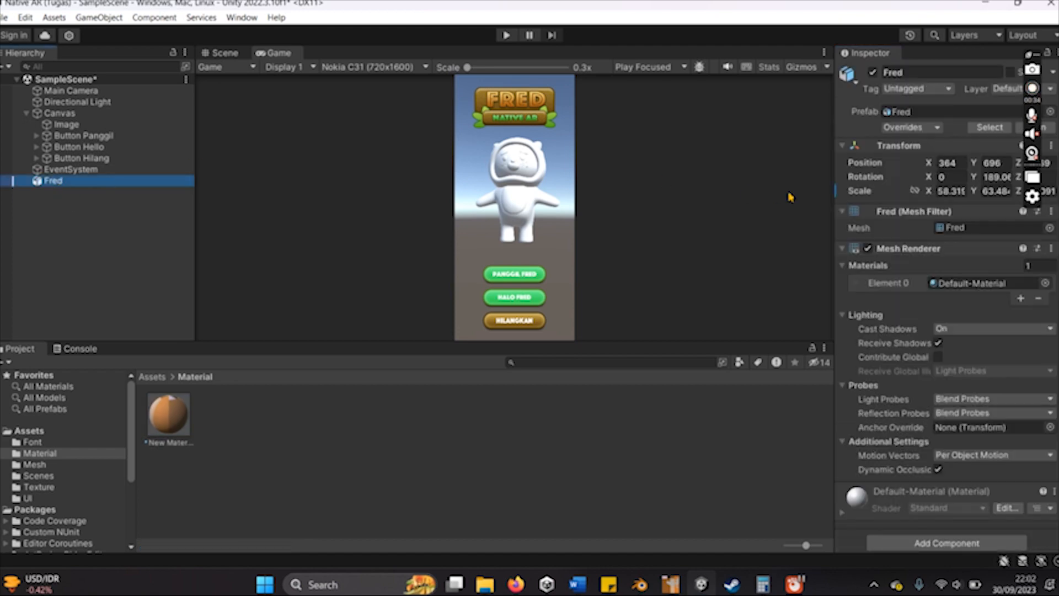
pyautogui.moveTo(163, 426); pyautogui.dragTo(962, 290)
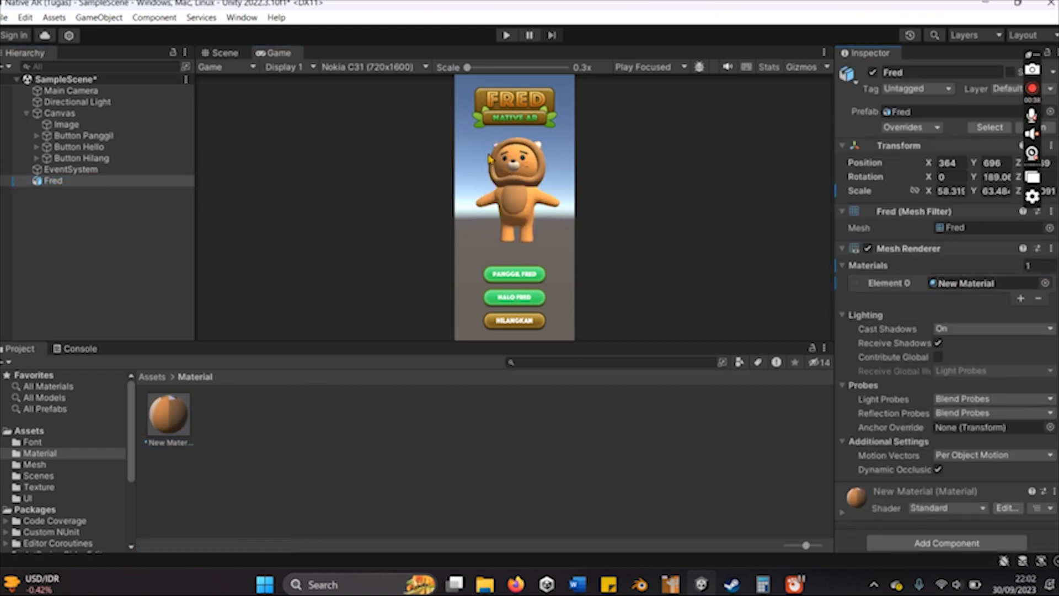
pyautogui.click(227, 55)
pyautogui.click(704, 284)
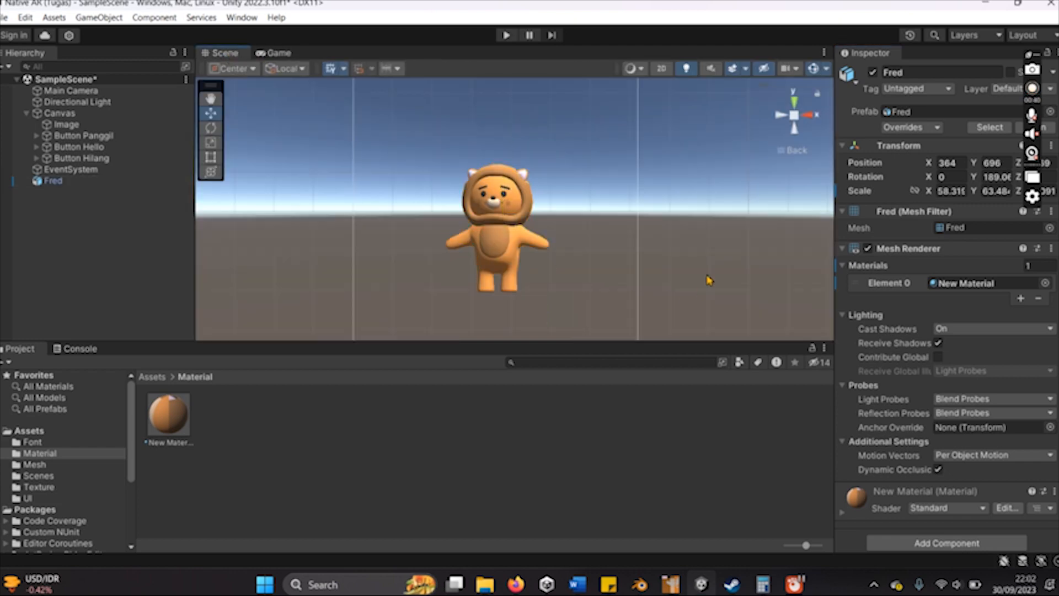
pyautogui.scroll(3, 565, 282)
pyautogui.scroll(-3, 563, 282)
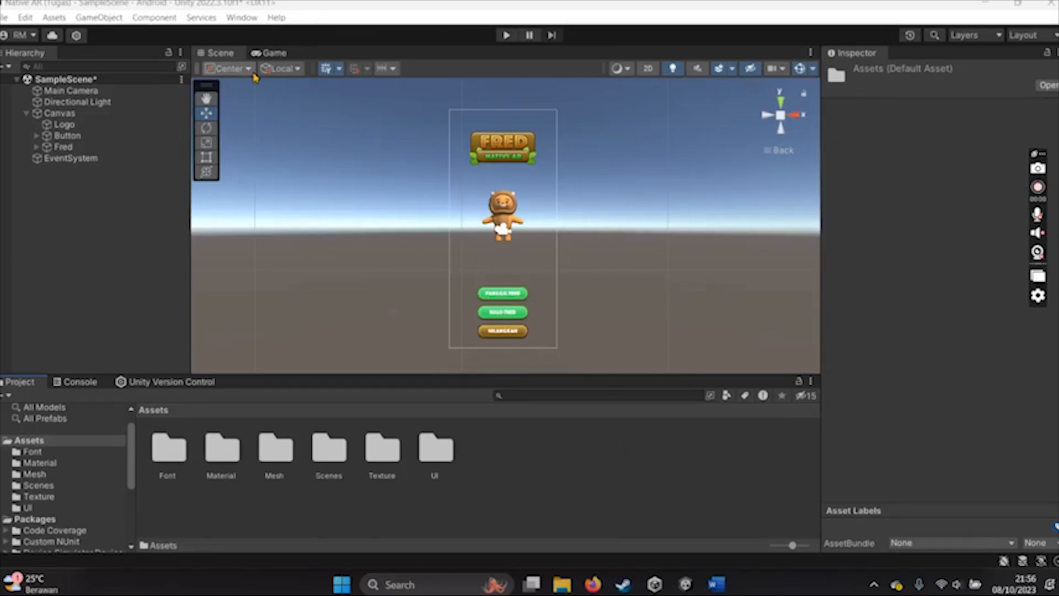
# - Compare the logo, Fred and button layout in the Game view and the Scene view
pyautogui.click(261, 55)
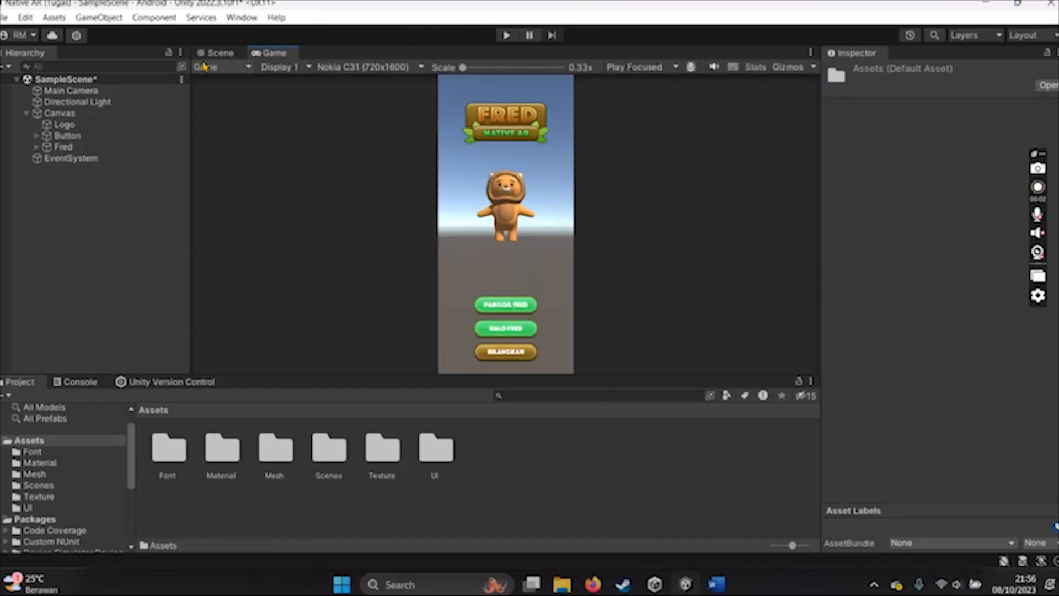
pyautogui.click(218, 53)
pyautogui.click(535, 474)
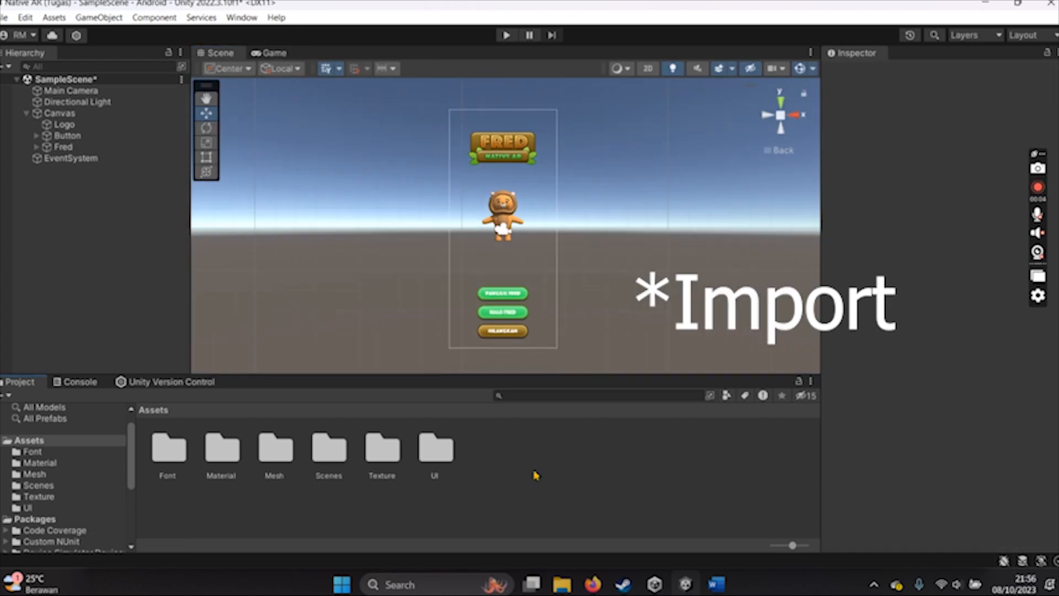
# - Switch to Word and find the Image Camera script in section 9.3 of the Zetcil 101 document through its table of contents
pyautogui.moveTo(707, 584)
pyautogui.click(717, 516)
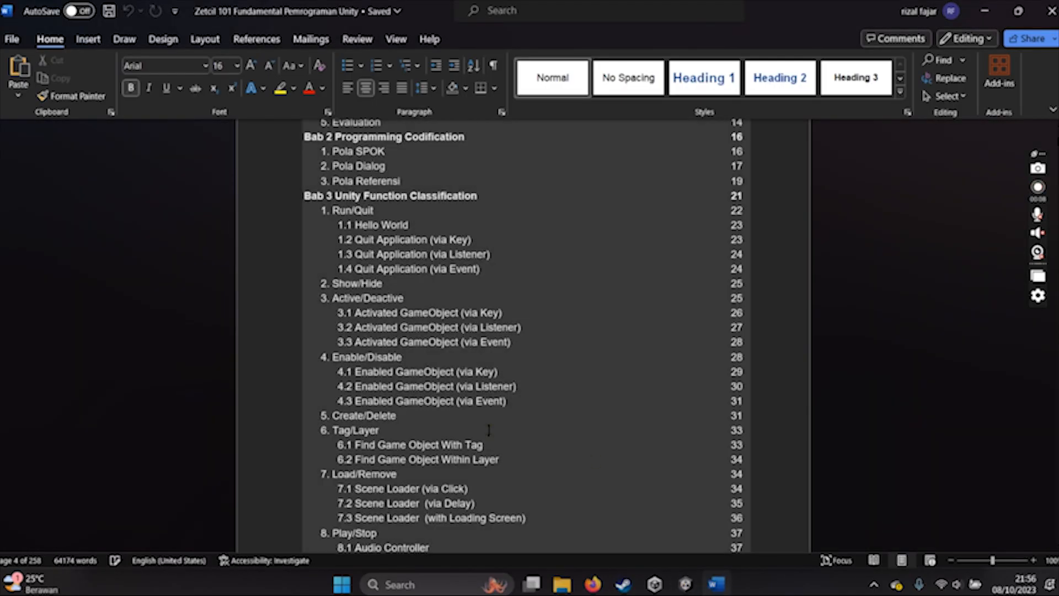
pyautogui.scroll(2, 339, 267)
pyautogui.scroll(-5, 339, 268)
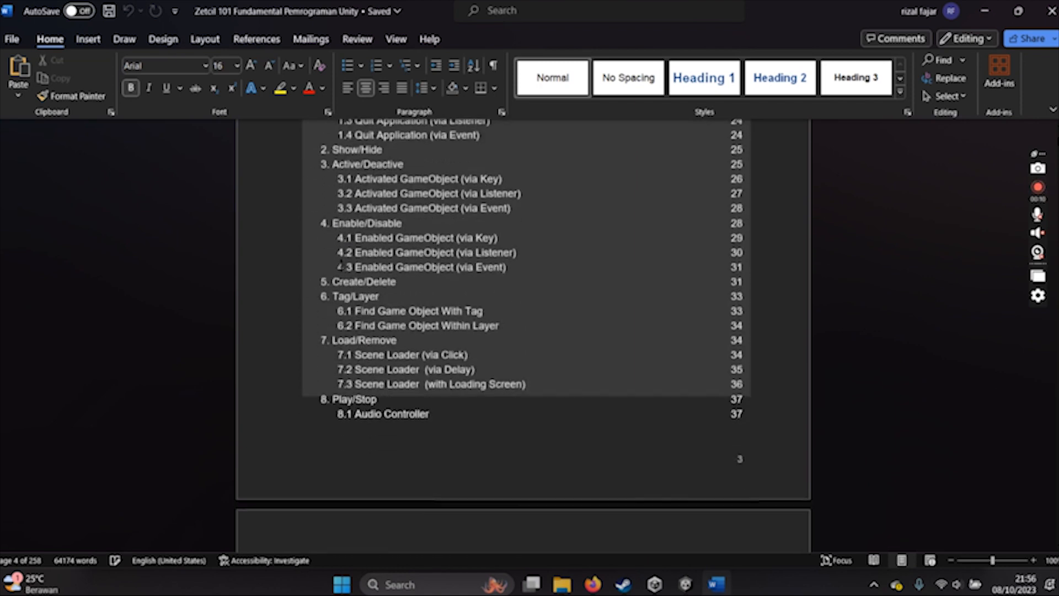
pyautogui.scroll(-8, 339, 268)
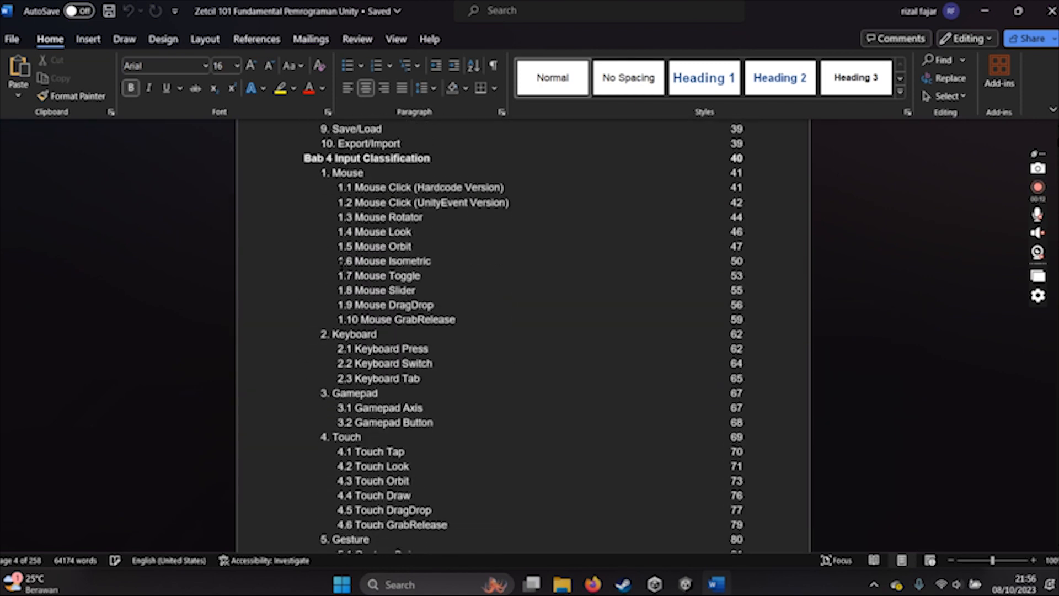
pyautogui.scroll(-9, 340, 267)
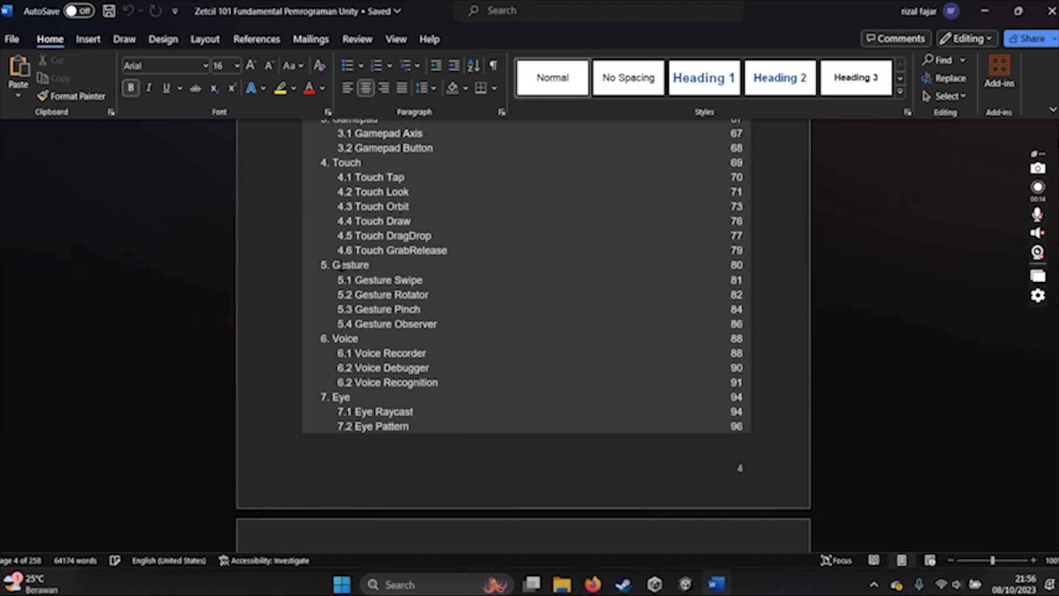
pyautogui.scroll(-4, 341, 267)
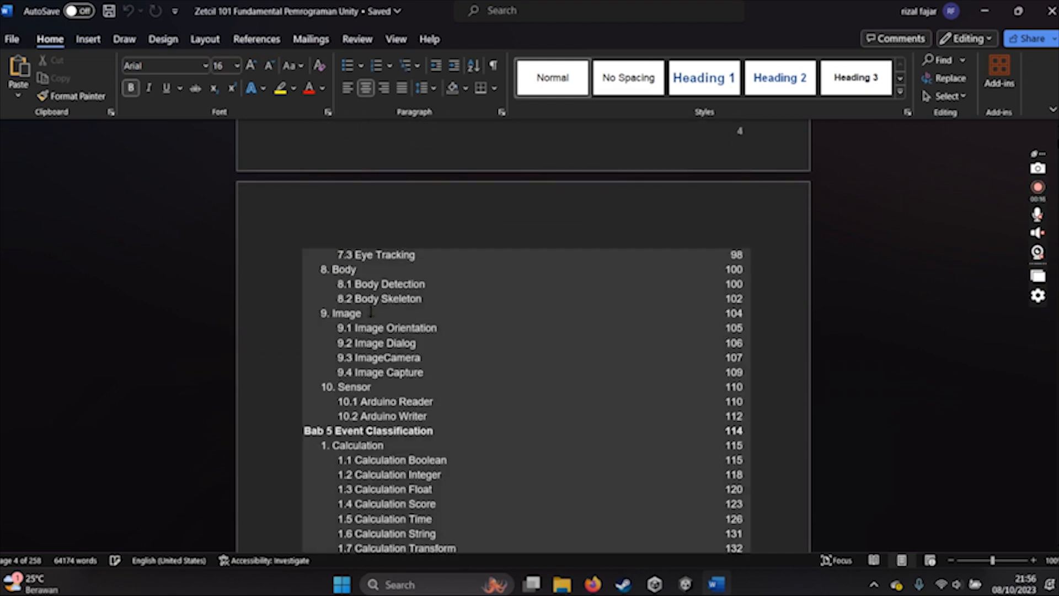
pyautogui.keyDown('ctrl'); pyautogui.click(406, 364); pyautogui.keyUp('ctrl')
pyautogui.scroll(-1, 514, 372)
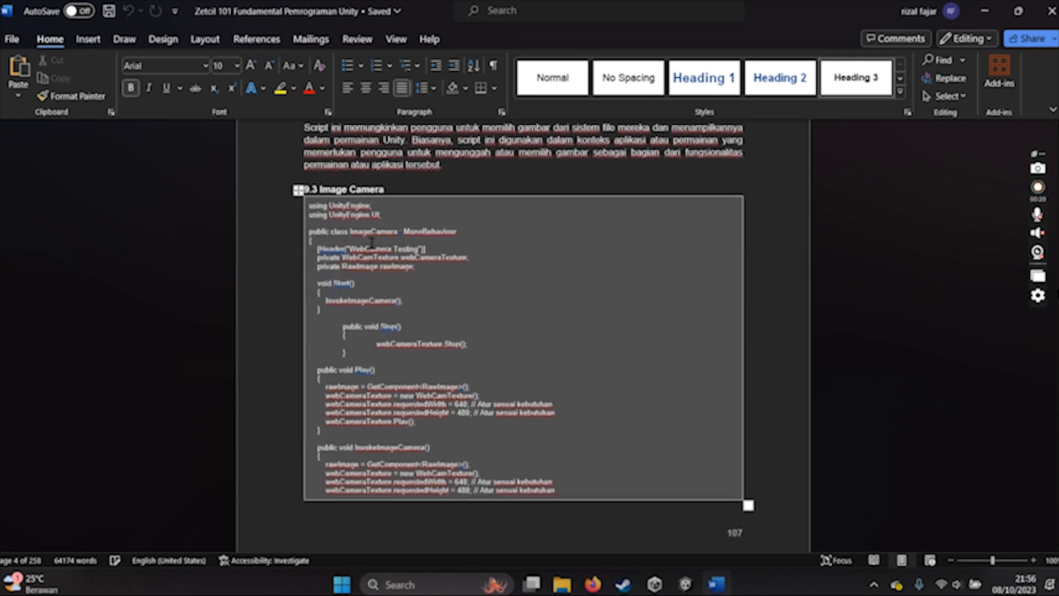
pyautogui.scroll(-4, 499, 291)
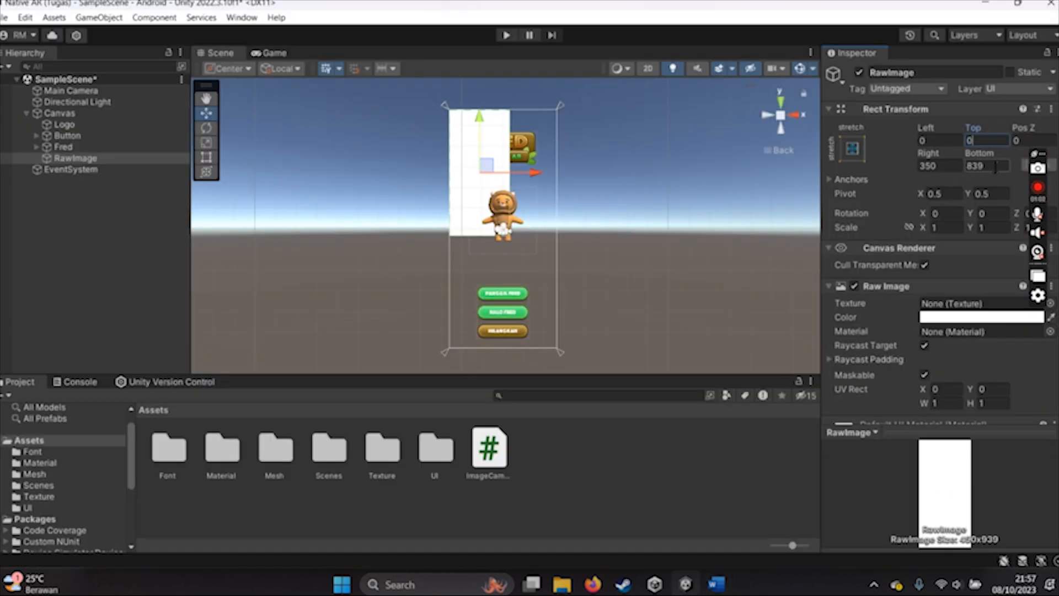
# - Set the RawImage's Bottom and Right offsets to 0 and check its stretch anchor preset
pyautogui.click(987, 165)
pyautogui.write('0')
pyautogui.click(940, 166)
pyautogui.write('0')
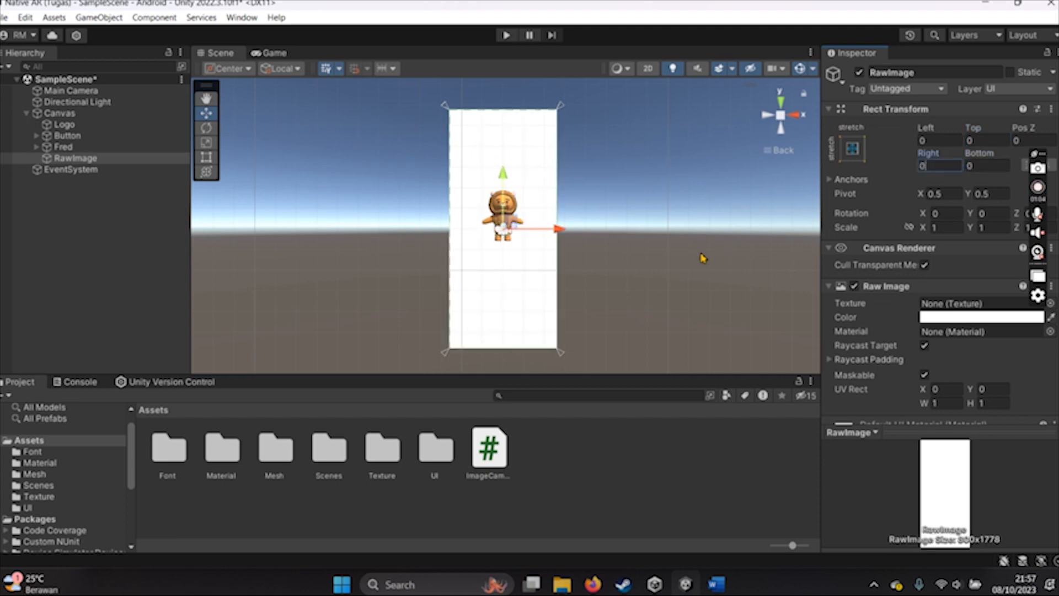
pyautogui.click(853, 149)
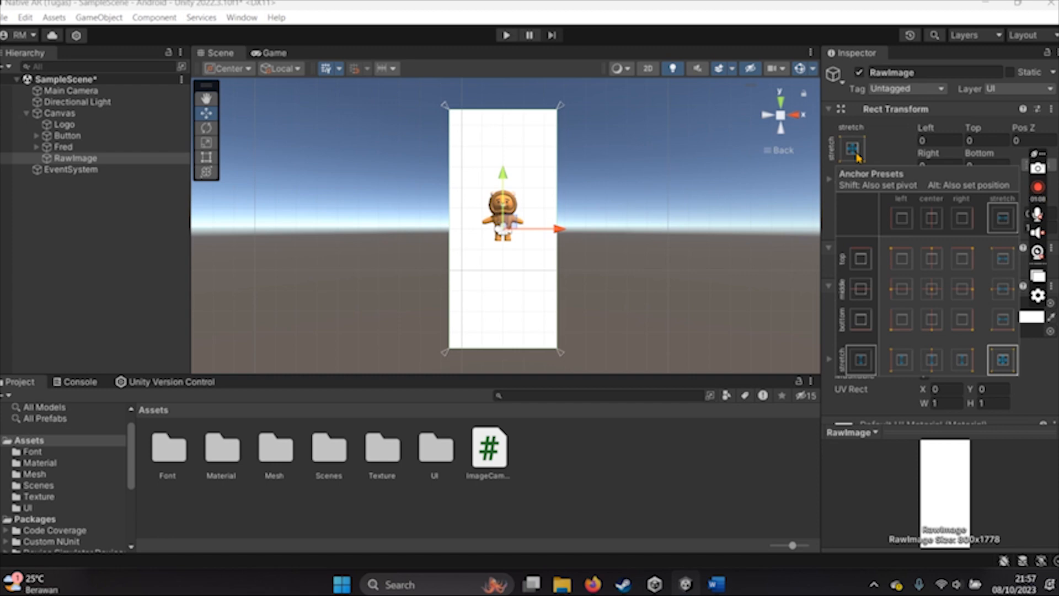
pyautogui.click(896, 160)
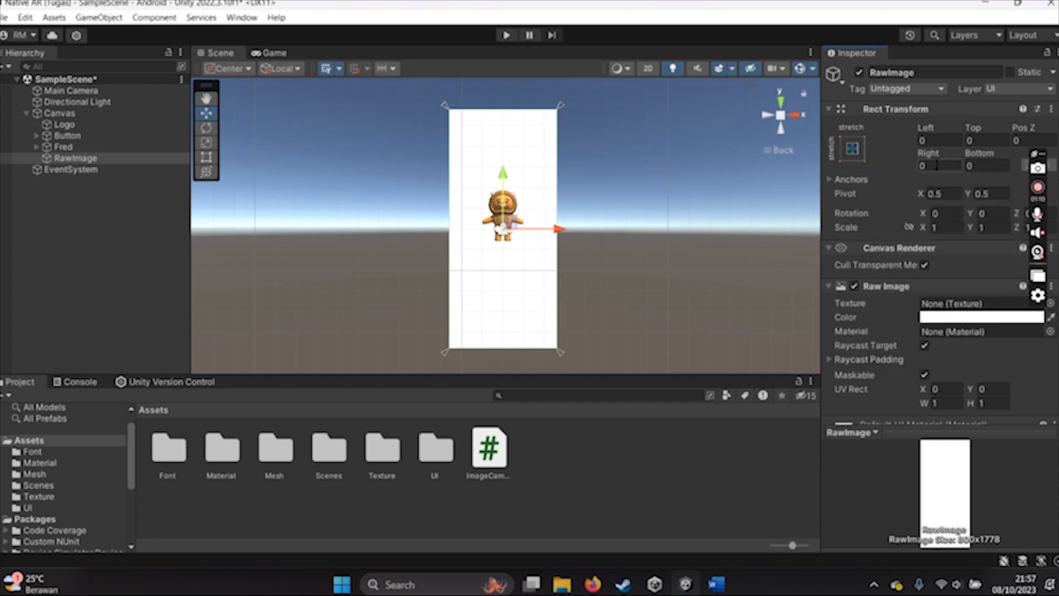
# - Set the RawImage's Bottom and Top offsets to 400 and expand its anchor values
pyautogui.click(978, 167)
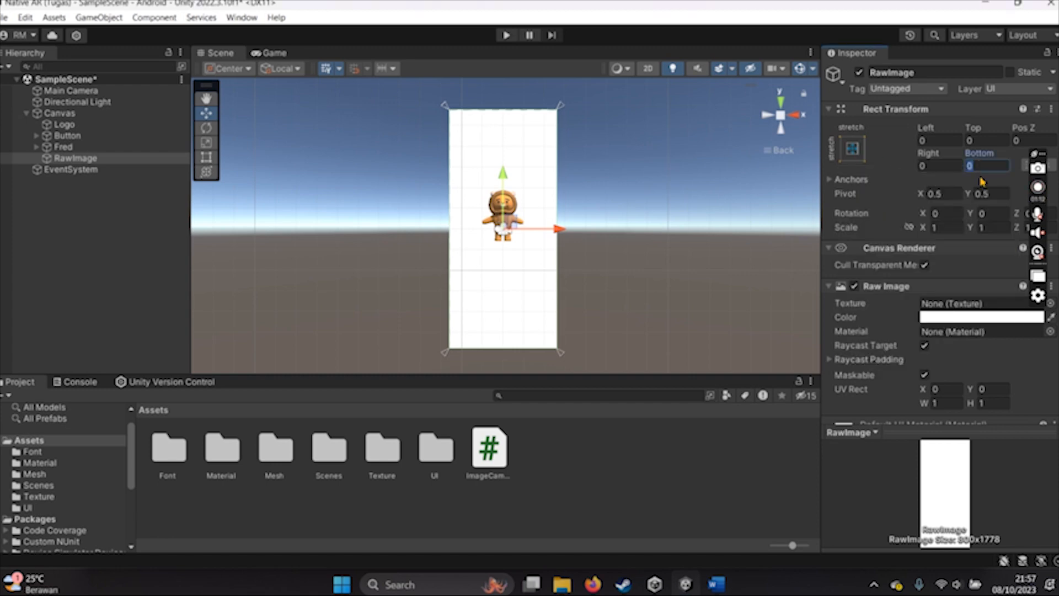
pyautogui.write('400')
pyautogui.click(987, 141)
pyautogui.write('400')
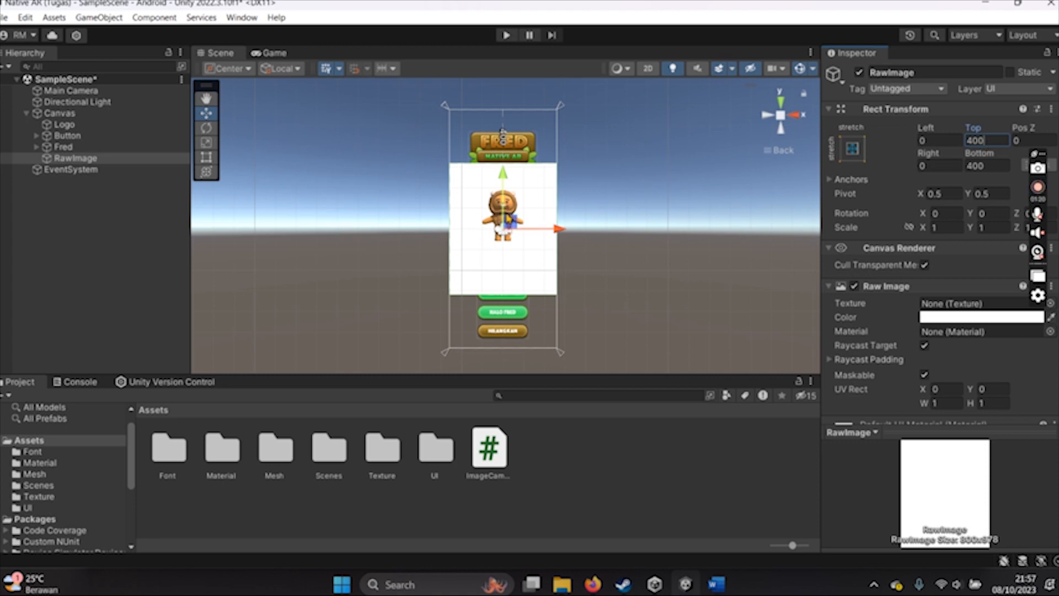
pyautogui.click(905, 180)
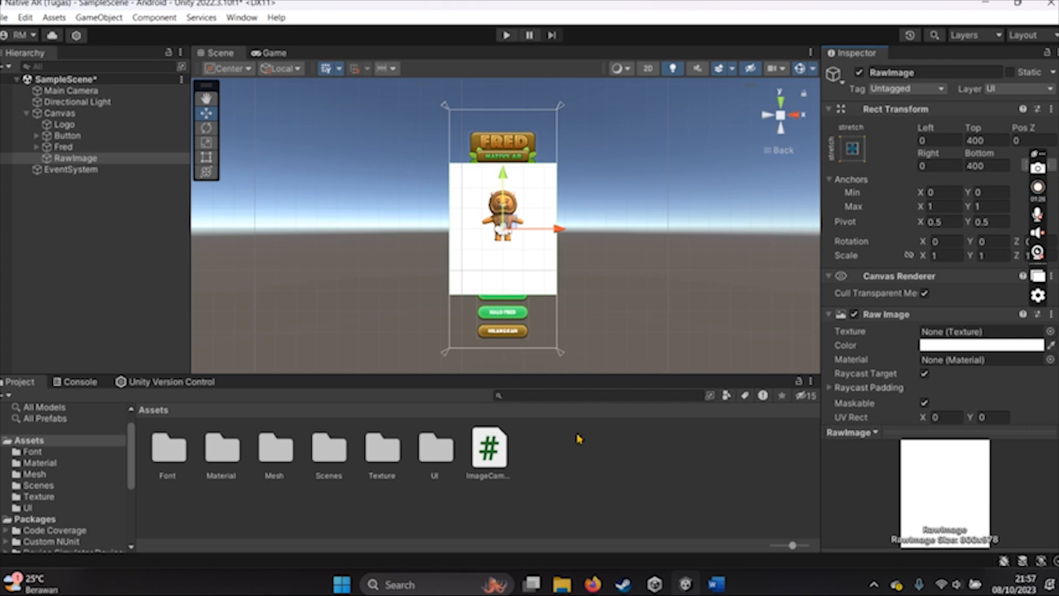
# - Open the ImageCamera script in Visual Studio Code and copy the full section 9.3 Image Camera code from the Word document
pyautogui.scroll(-3, 903, 342)
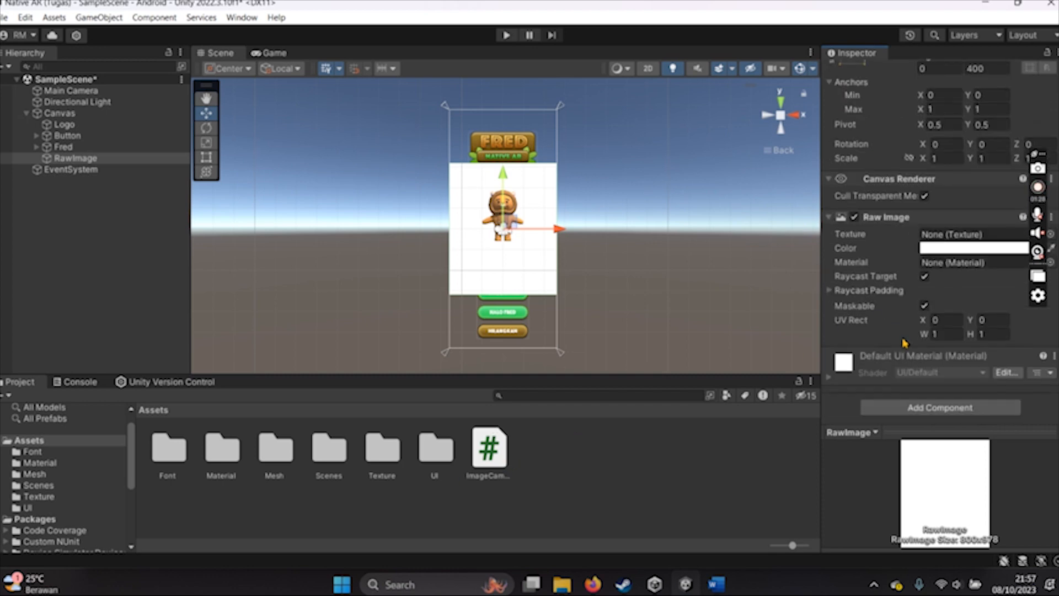
pyautogui.doubleClick(491, 466)
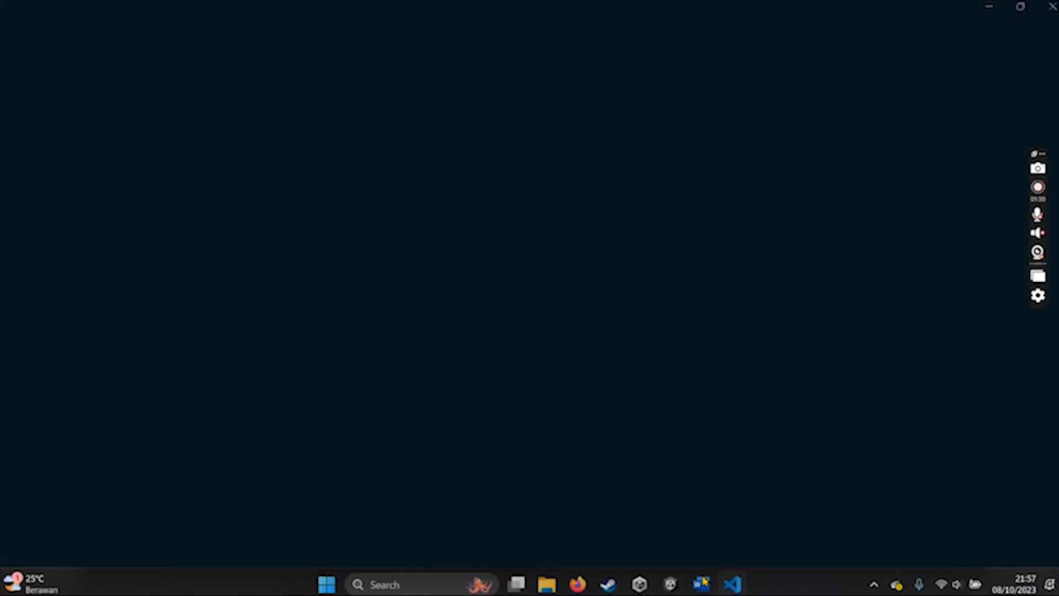
pyautogui.moveTo(706, 589)
pyautogui.click(706, 589)
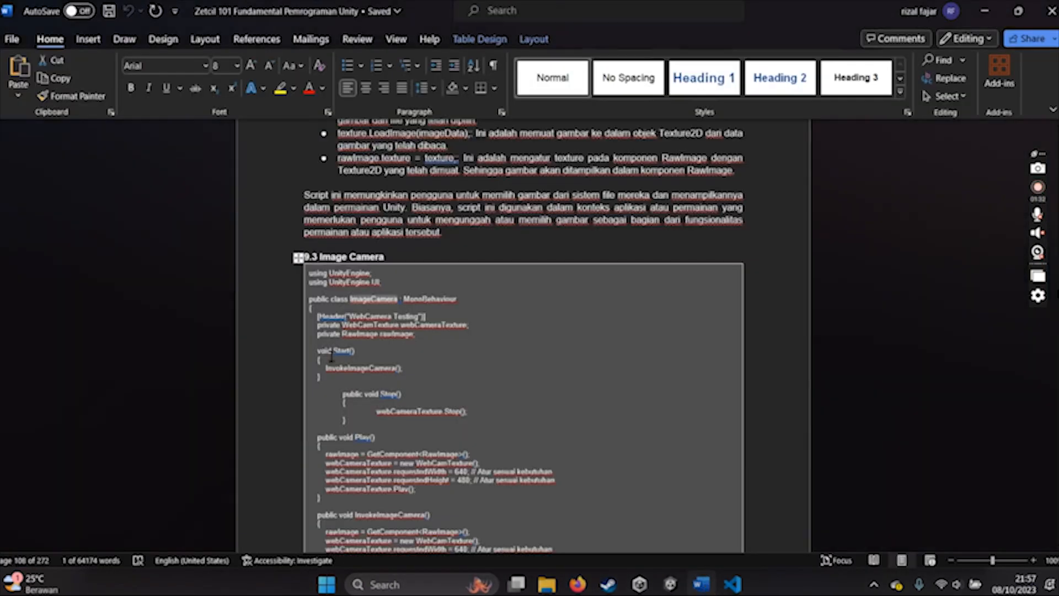
pyautogui.moveTo(310, 277); pyautogui.dragTo(406, 227)
pyautogui.hotkey('ctrl', 'c')
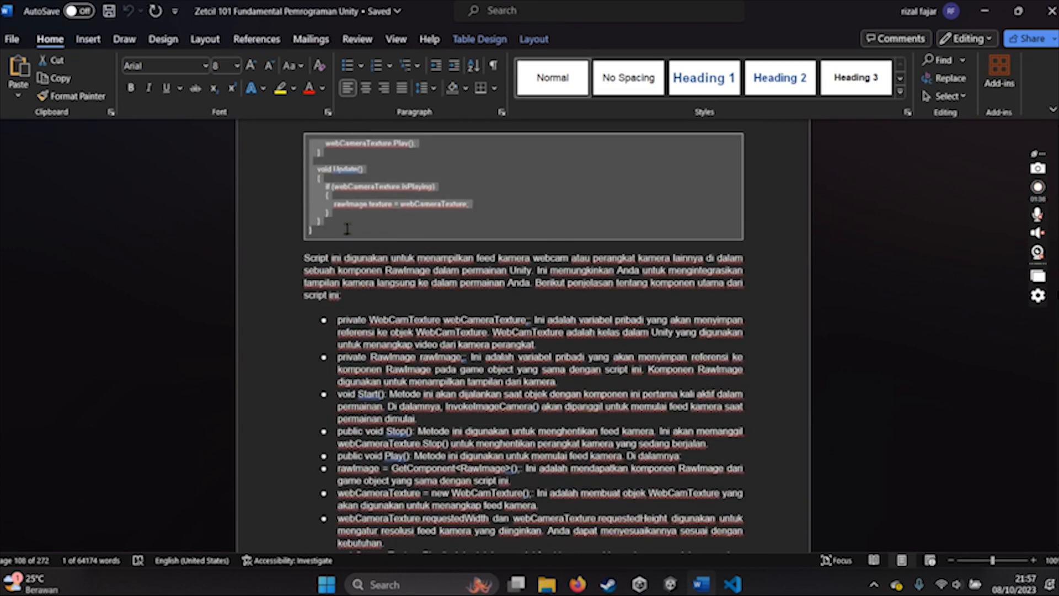
pyautogui.click(732, 584)
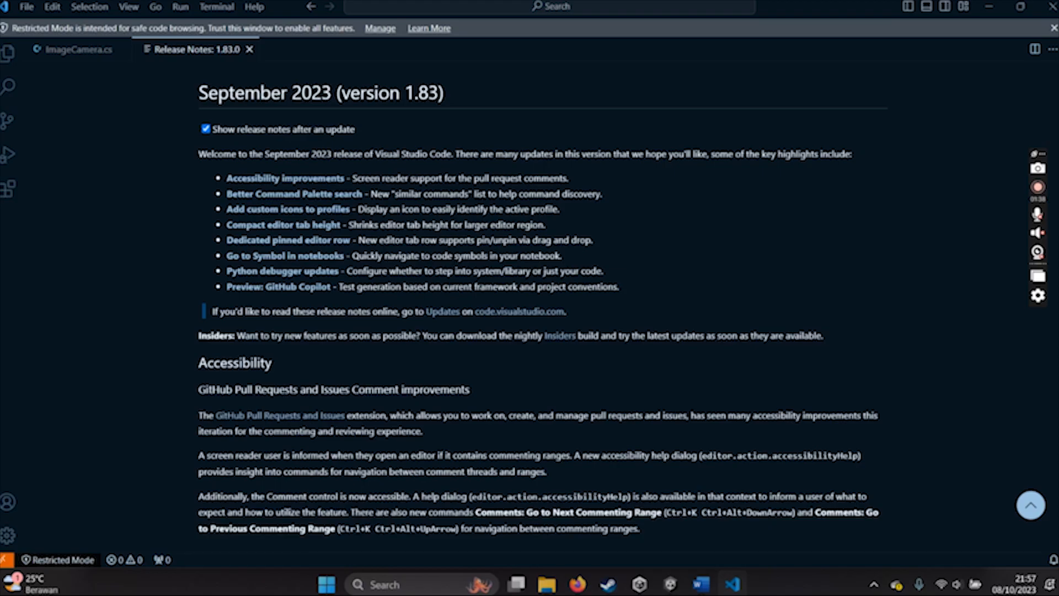
# - Close the release notes, replace the contents of ImageCamera.cs with the copied code, review it and save the file
pyautogui.click(250, 49)
pyautogui.click(429, 284)
pyautogui.hotkey('ctrl', 'a')
pyautogui.hotkey('ctrl', 'v')
pyautogui.scroll(5, 428, 284)
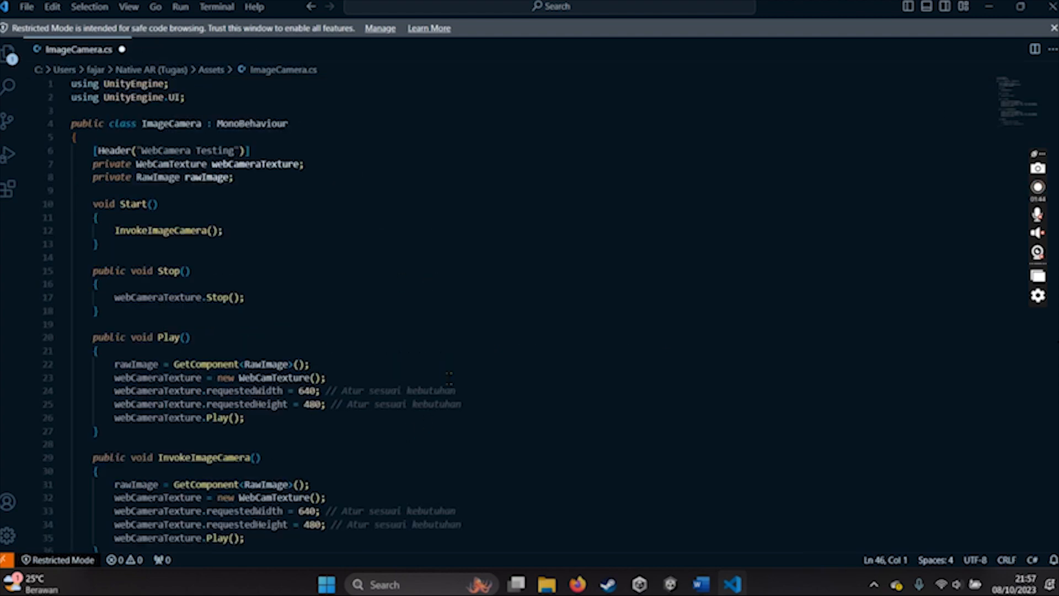
pyautogui.scroll(-6, 449, 379)
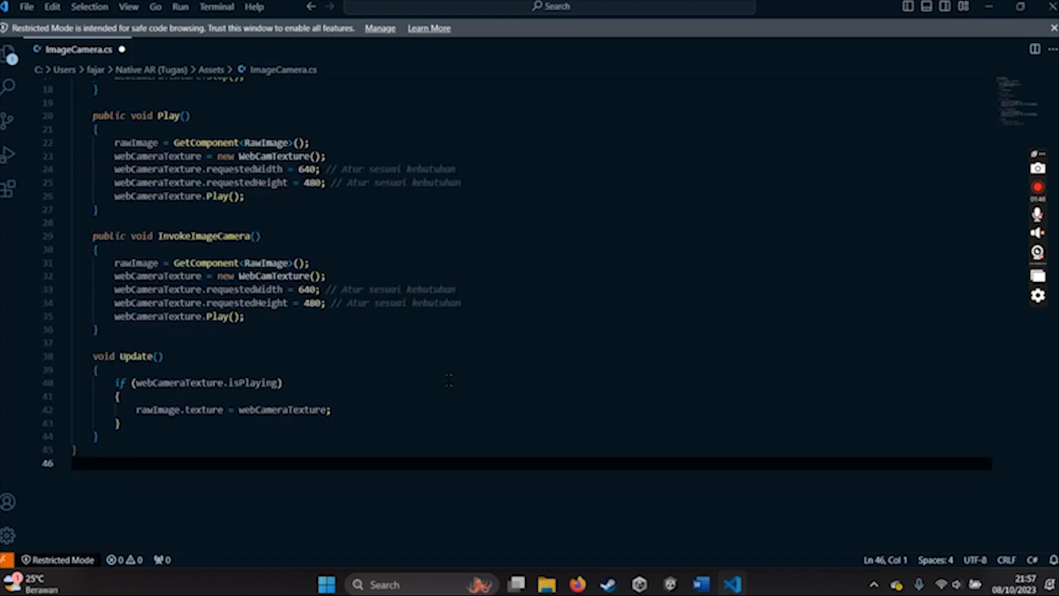
pyautogui.scroll(6, 449, 380)
pyautogui.doubleClick(171, 123)
pyautogui.hotkey('ctrl', 's')
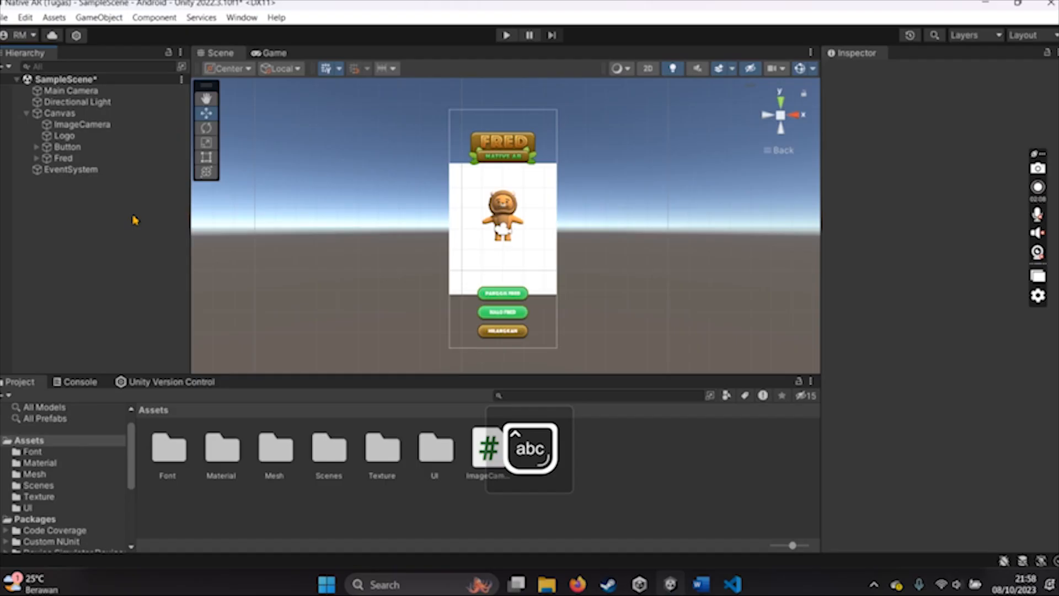
# - Attach the ImageCamera script to the ImageCamera object under Canvas in Unity and run the scene to test the webcam feed
pyautogui.click(81, 124)
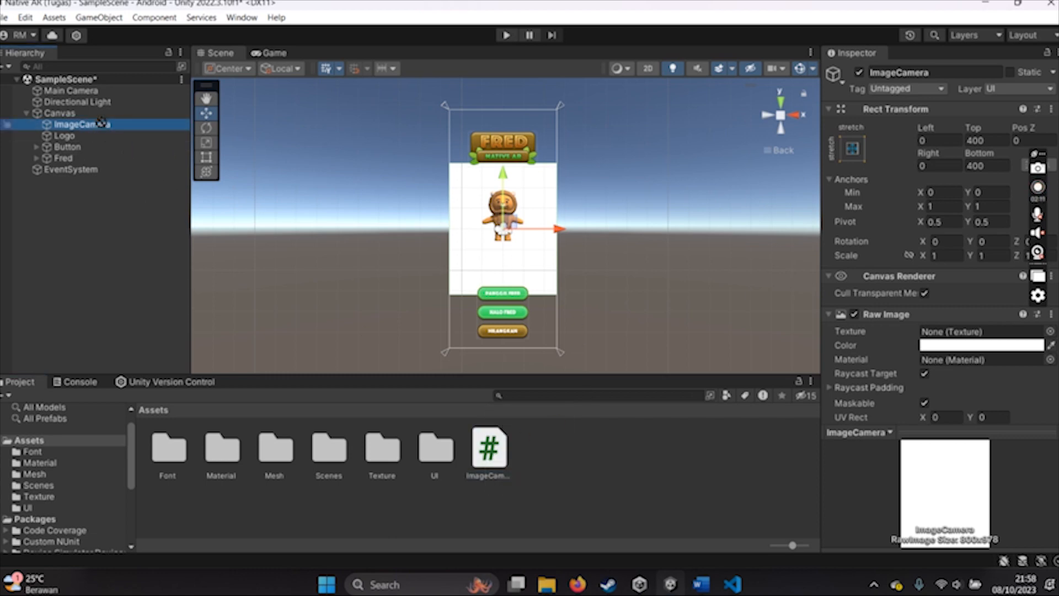
pyautogui.moveTo(197, 155); pyautogui.dragTo(930, 339)
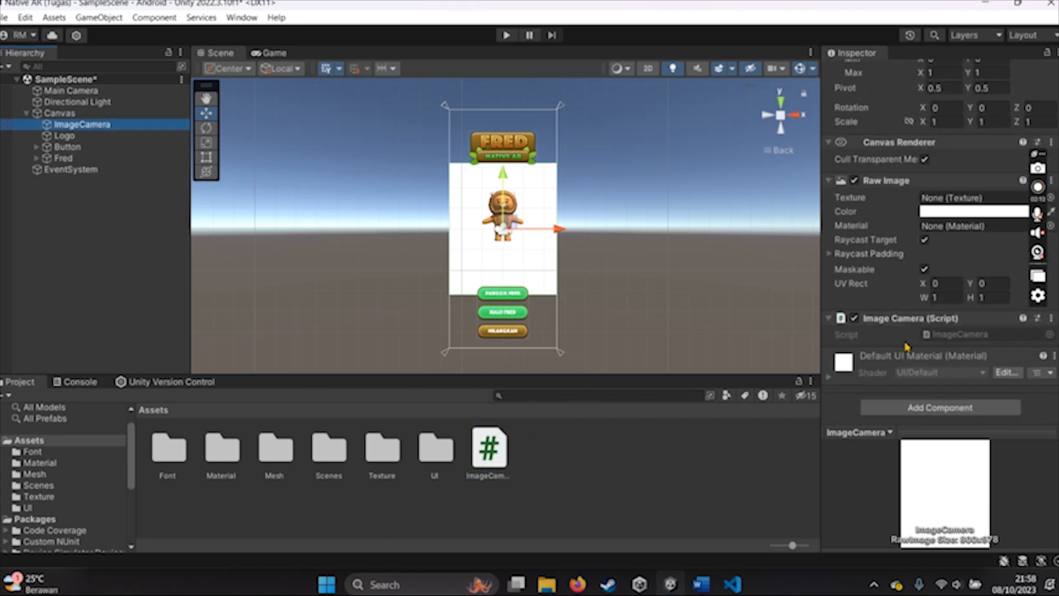
pyautogui.click(573, 469)
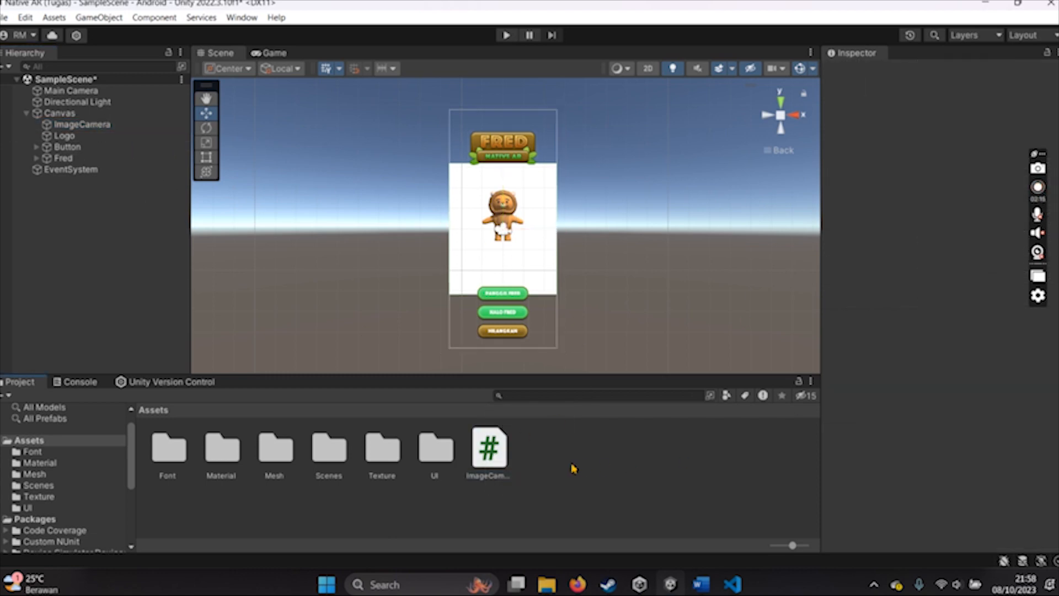
pyautogui.click(506, 34)
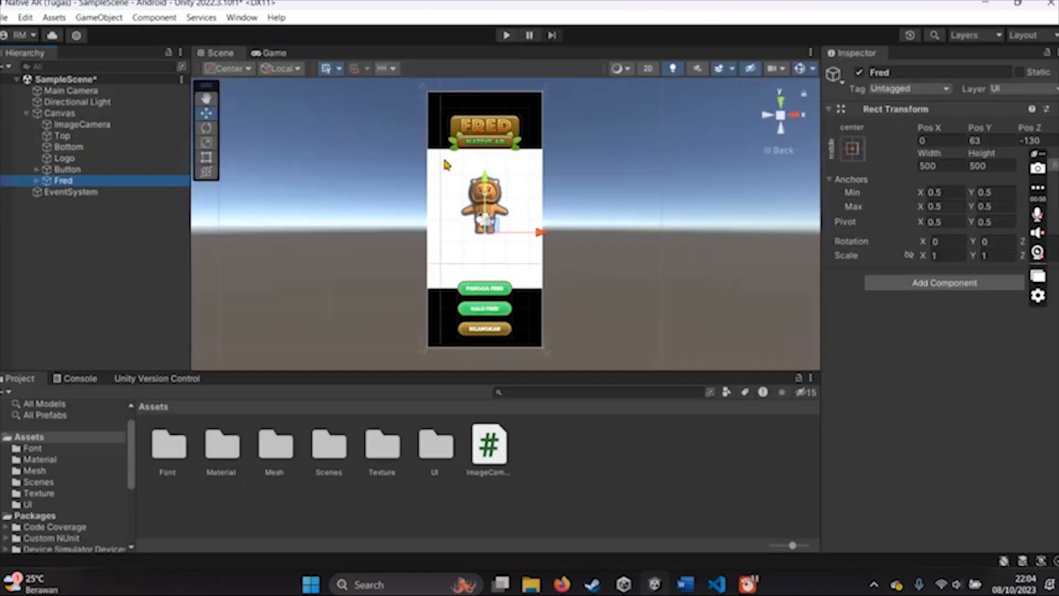
pyautogui.click(441, 157)
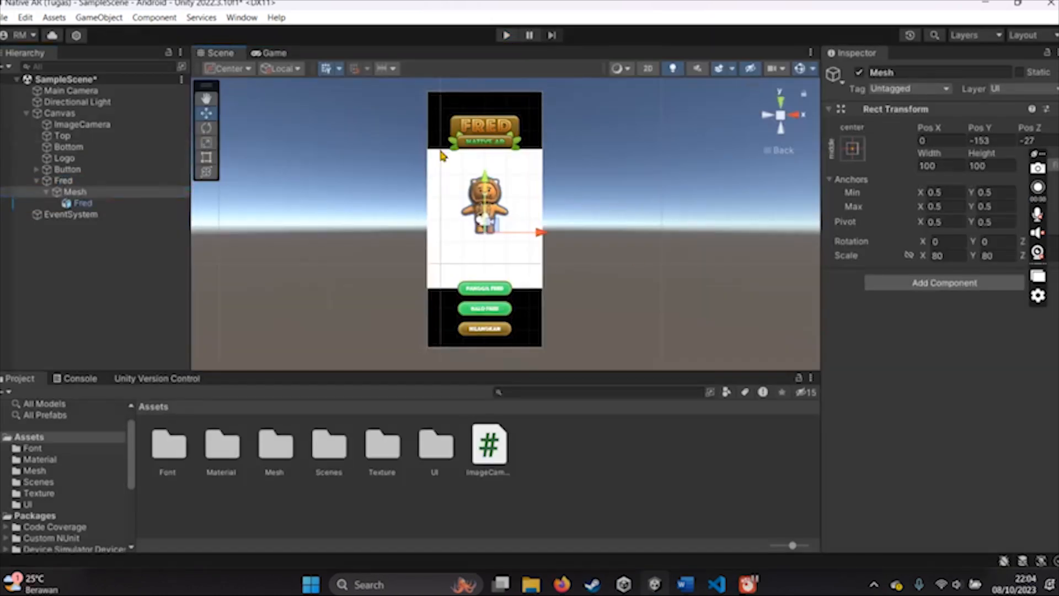
# - Open section 1.3 Mouse Rotator in the Word document and copy the class name MouseRotator from its code
pyautogui.click(36, 181)
pyautogui.scroll(-6, 709, 393)
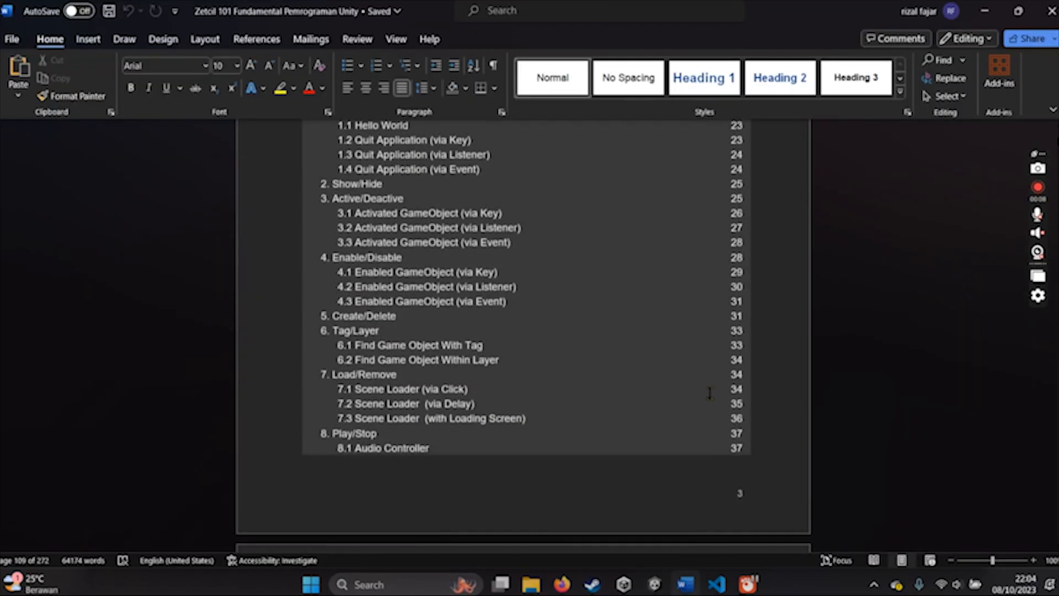
pyautogui.scroll(-10, 709, 393)
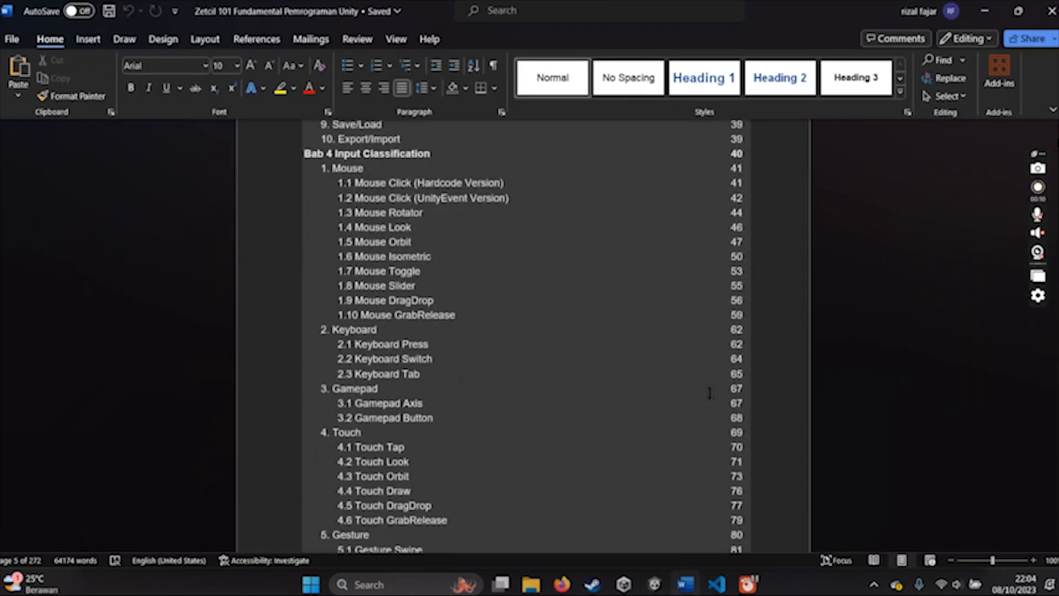
pyautogui.scroll(-6, 709, 393)
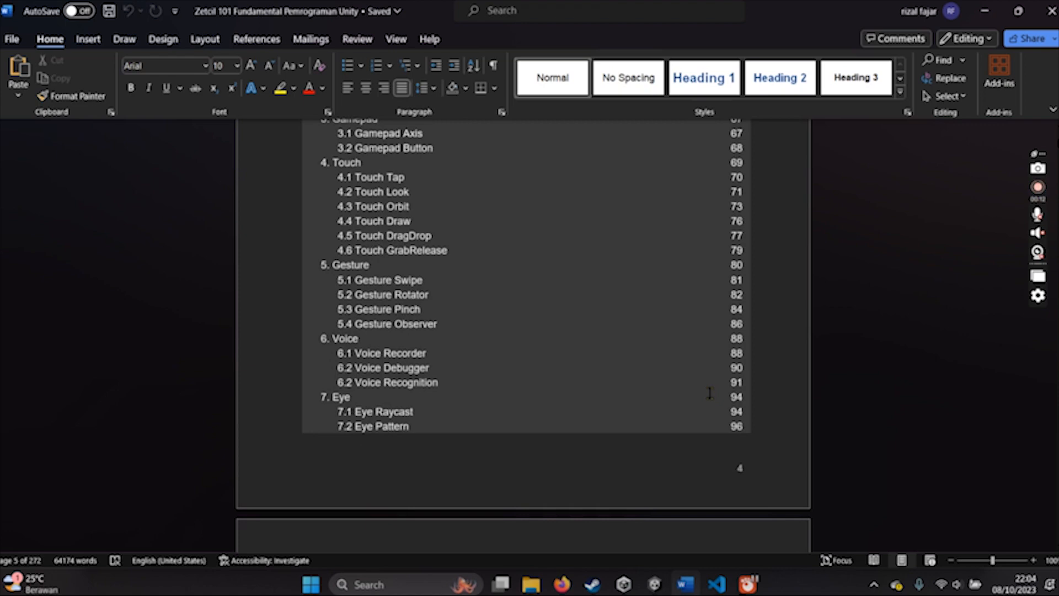
pyautogui.scroll(6, 709, 393)
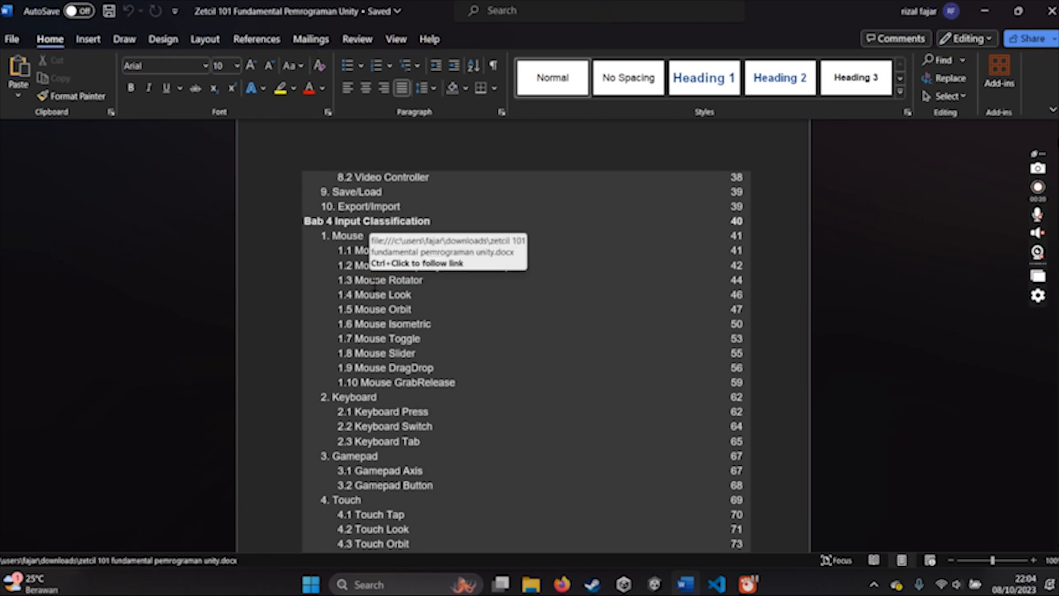
pyautogui.keyDown('ctrl'); pyautogui.click(373, 280); pyautogui.keyUp('ctrl')
pyautogui.scroll(-5, 440, 398)
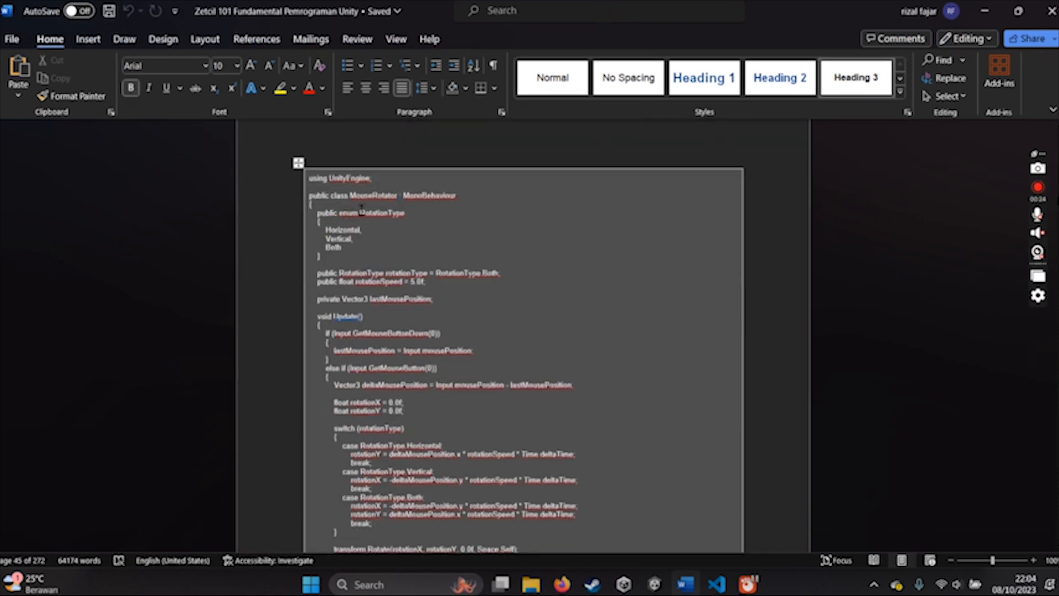
pyautogui.moveTo(399, 198); pyautogui.dragTo(351, 198)
pyautogui.hotkey('ctrl', 'c')
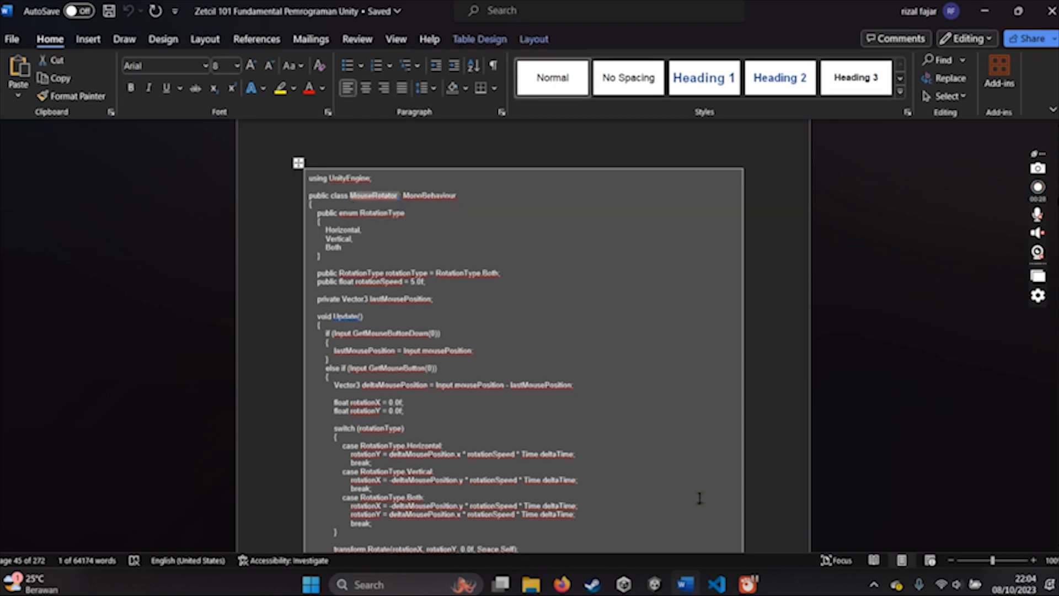
pyautogui.click(457, 219)
# - Create a new C# script named MouseRotator in Unity's Assets folder
pyautogui.click(653, 587)
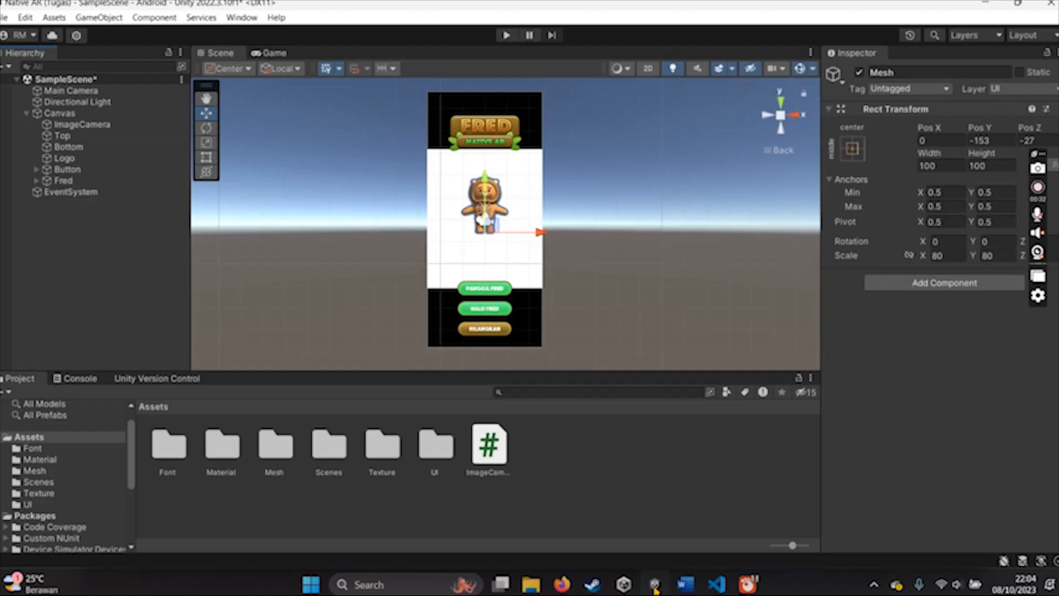
pyautogui.click(601, 462)
pyautogui.rightClick(601, 462)
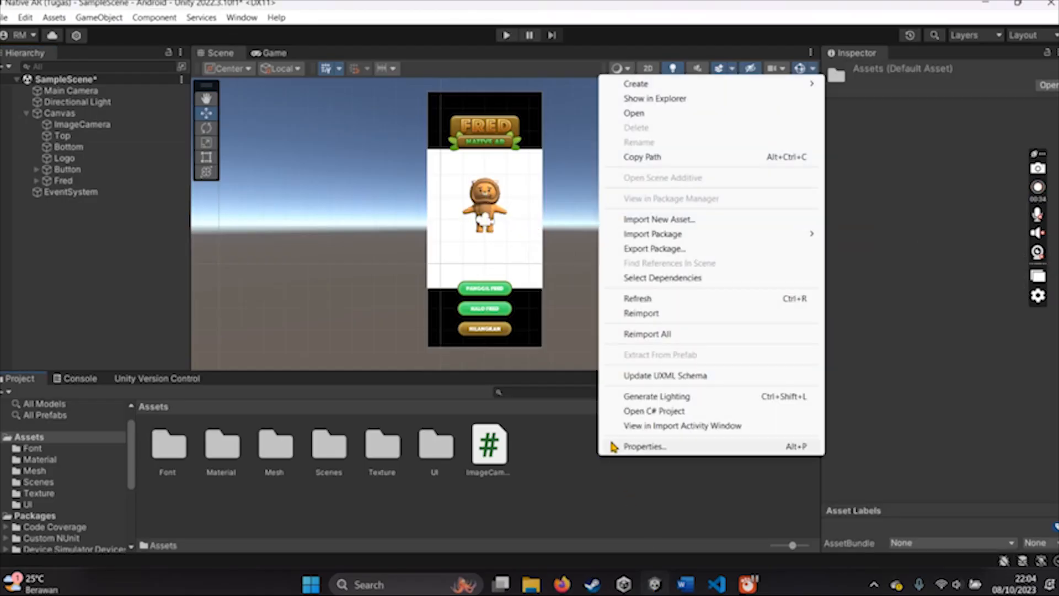
pyautogui.moveTo(662, 84)
pyautogui.click(904, 49)
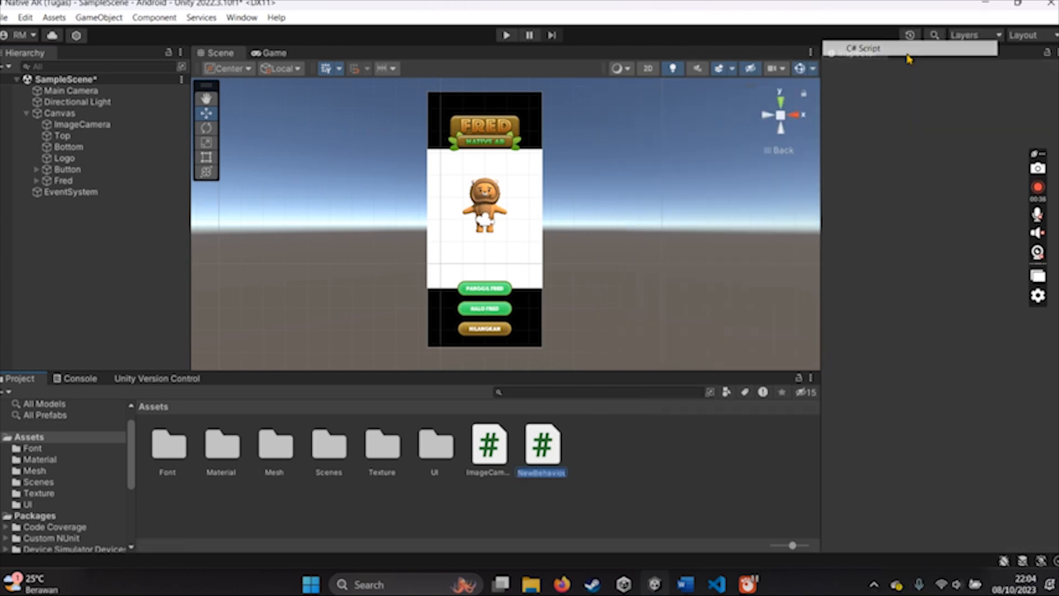
pyautogui.hotkey('ctrl', 'v')
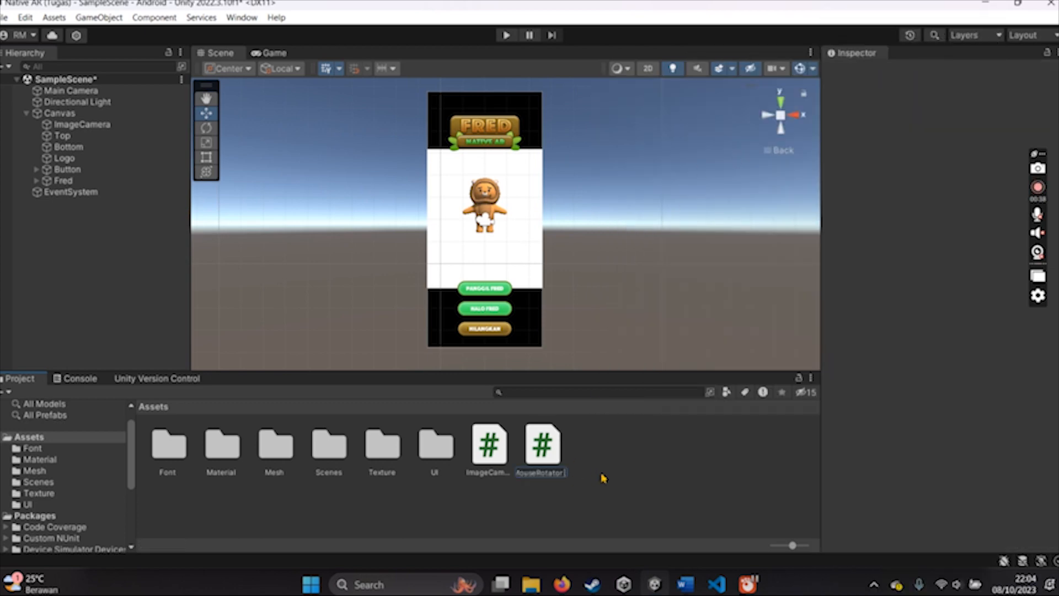
# - Copy the full Mouse Rotator code from Word, paste it into MouseRotator.cs in Visual Studio Code and save the file
pyautogui.hotkey('alt', 'Tab')
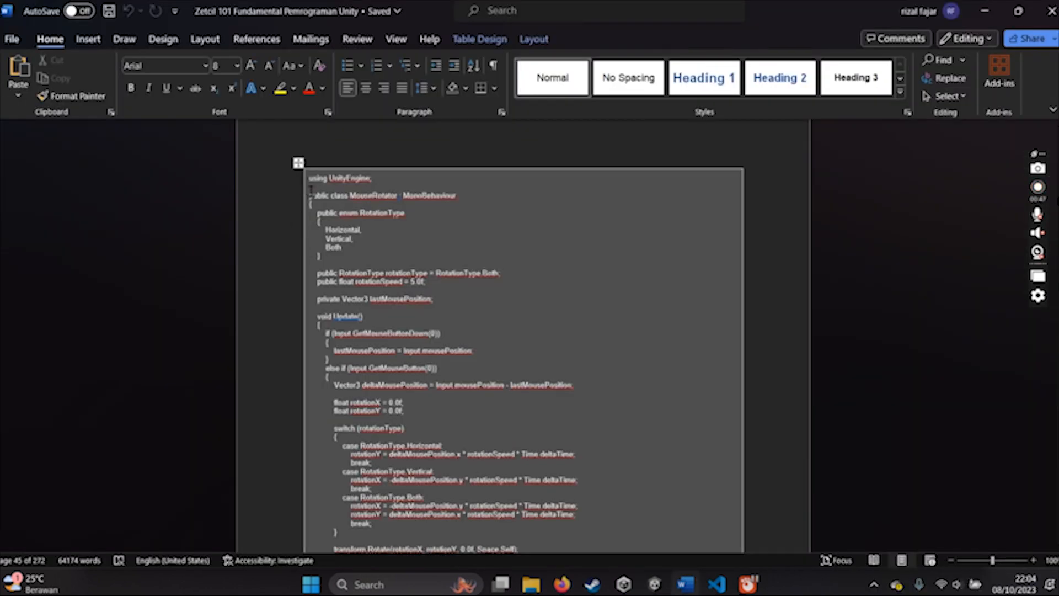
pyautogui.moveTo(312, 182); pyautogui.dragTo(565, 447)
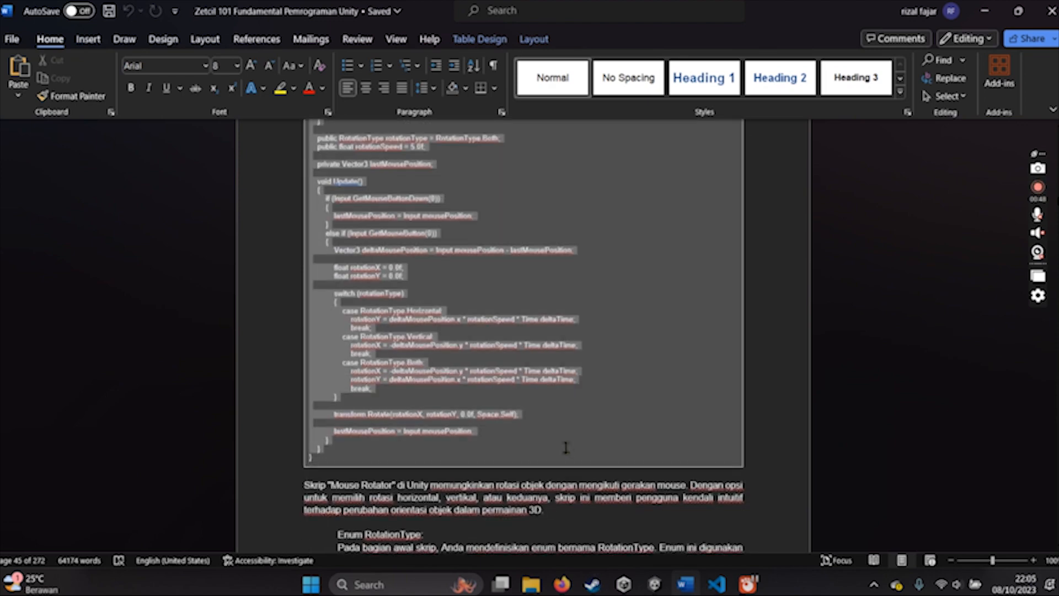
pyautogui.hotkey('ctrl', 'c')
pyautogui.hotkey('alt', 'Tab')
pyautogui.hotkey('ctrl', 'v')
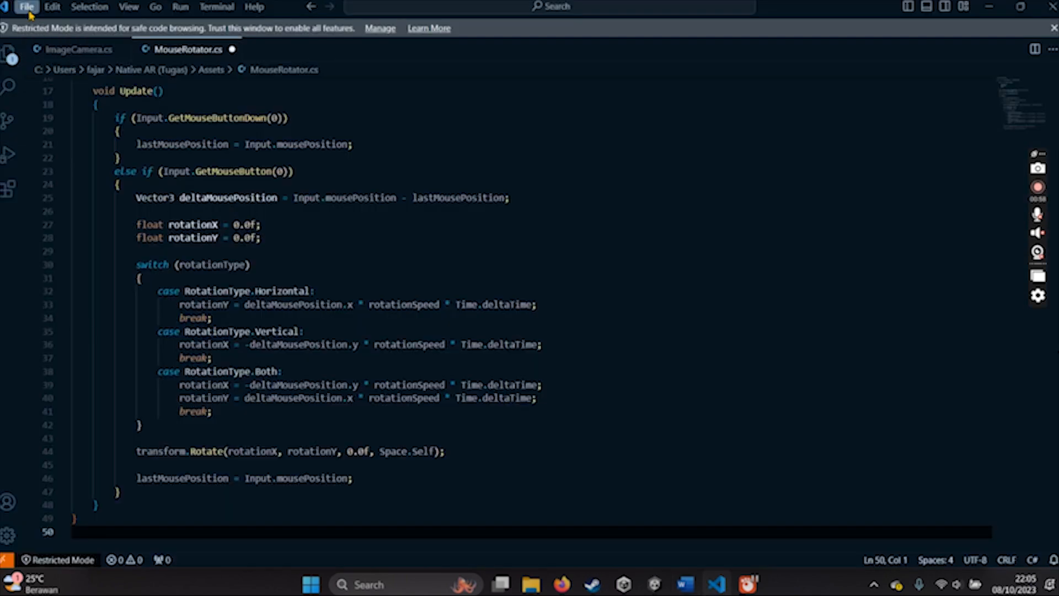
pyautogui.hotkey('ctrl', 's')
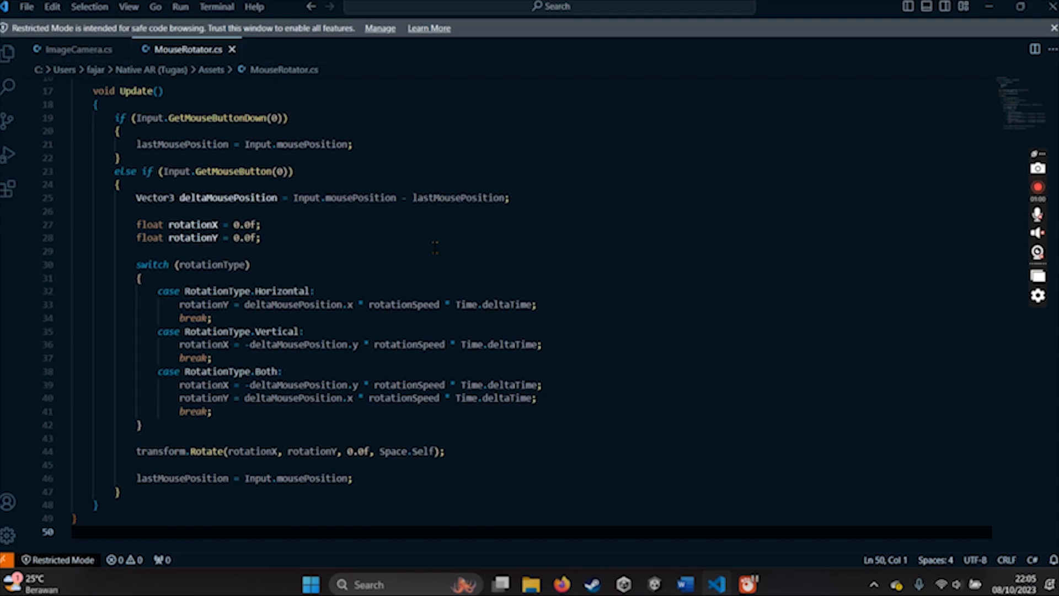
# - Attach the MouseRotator script in Unity to the Fred model nested under Mesh
pyautogui.click(654, 583)
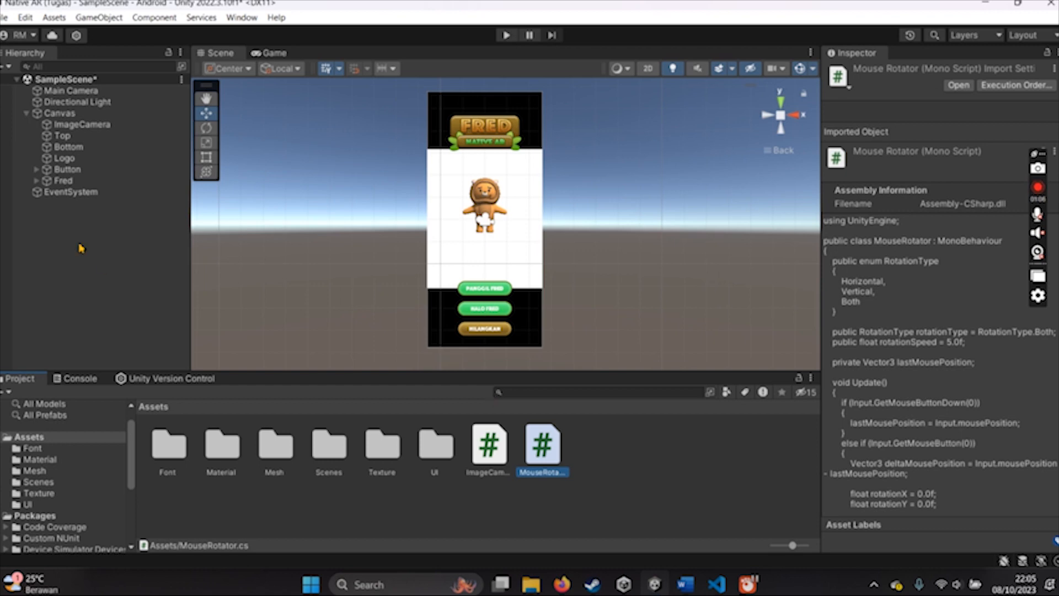
pyautogui.click(37, 180)
pyautogui.click(100, 206)
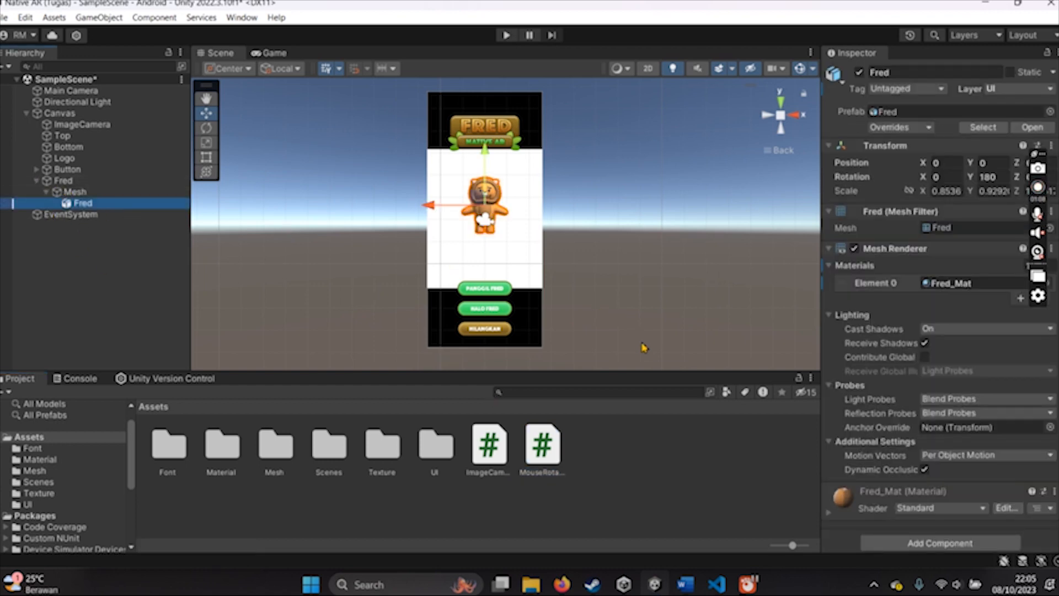
pyautogui.scroll(-1, 899, 426)
pyautogui.moveTo(550, 454); pyautogui.dragTo(89, 207)
pyautogui.scroll(-3, 879, 432)
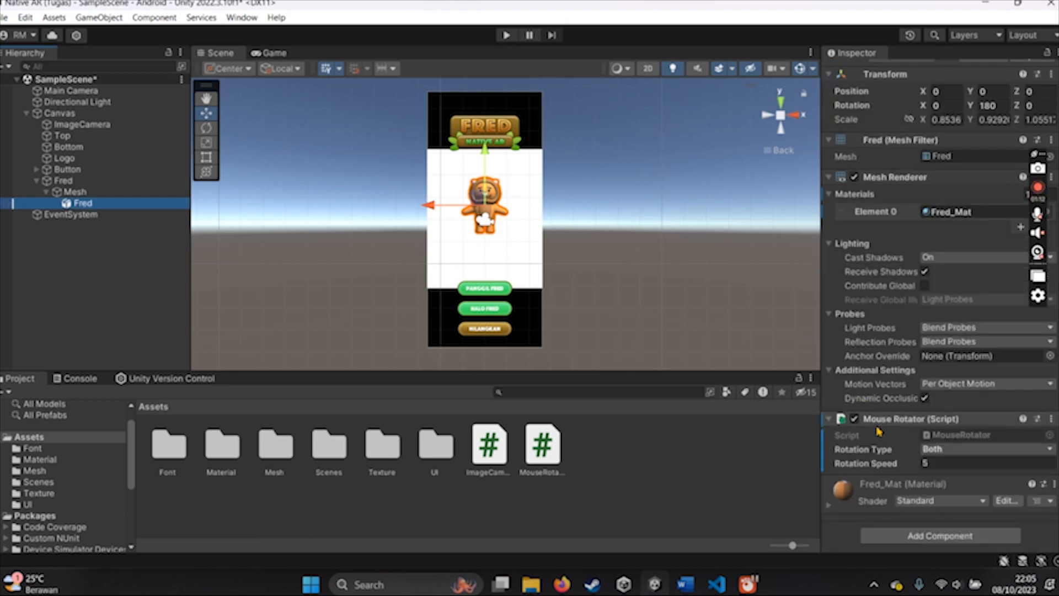
# - Set Mouse Rotator's Rotation Type to Horizontal and Rotation Speed to 25, and run the scene to test rotating Fred
pyautogui.click(954, 449)
pyautogui.click(959, 465)
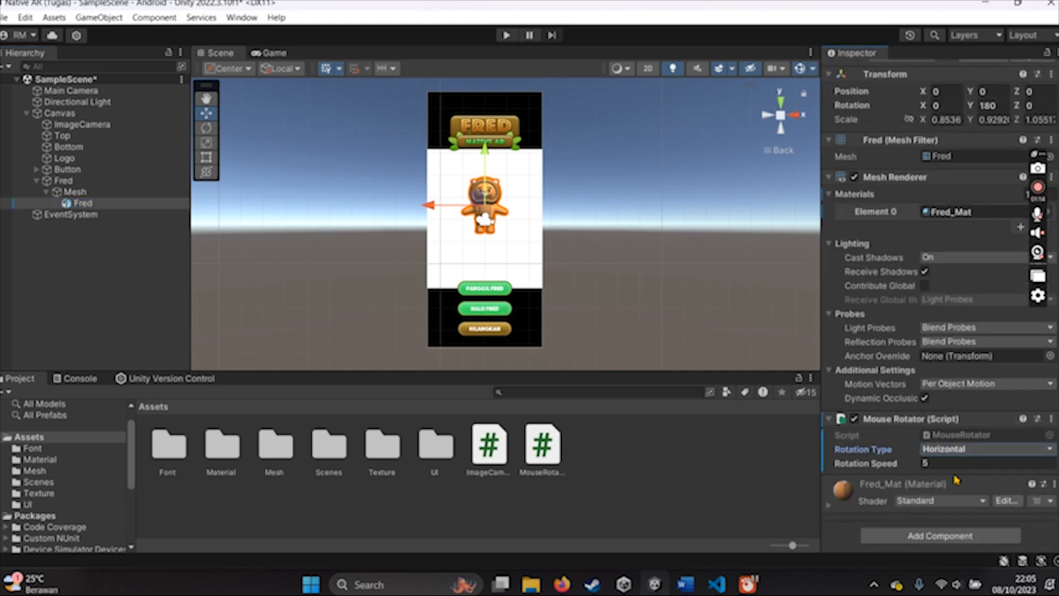
pyautogui.click(909, 466)
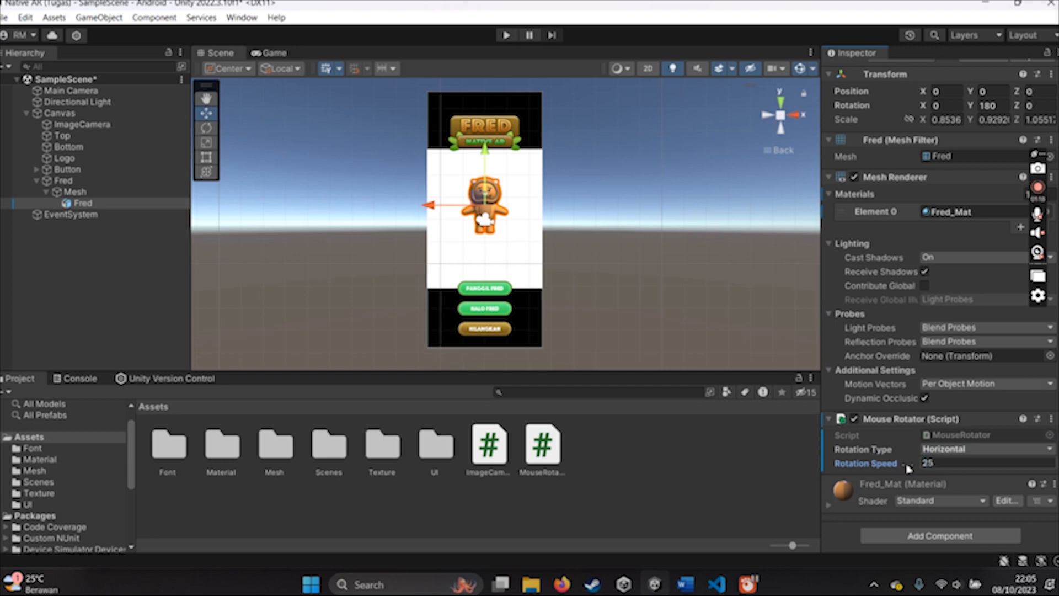
pyautogui.click(898, 438)
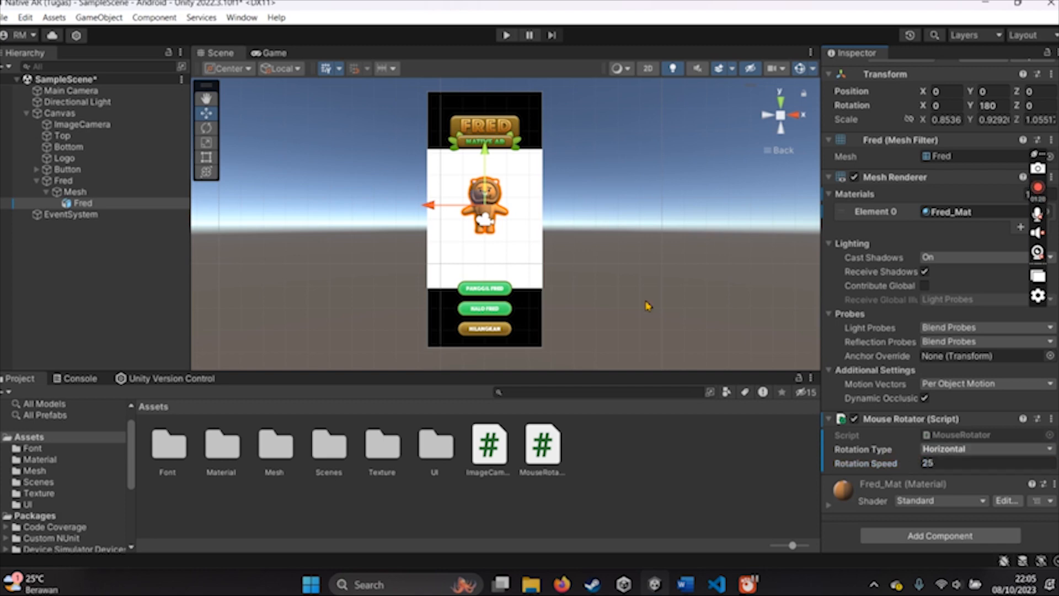
pyautogui.click(505, 34)
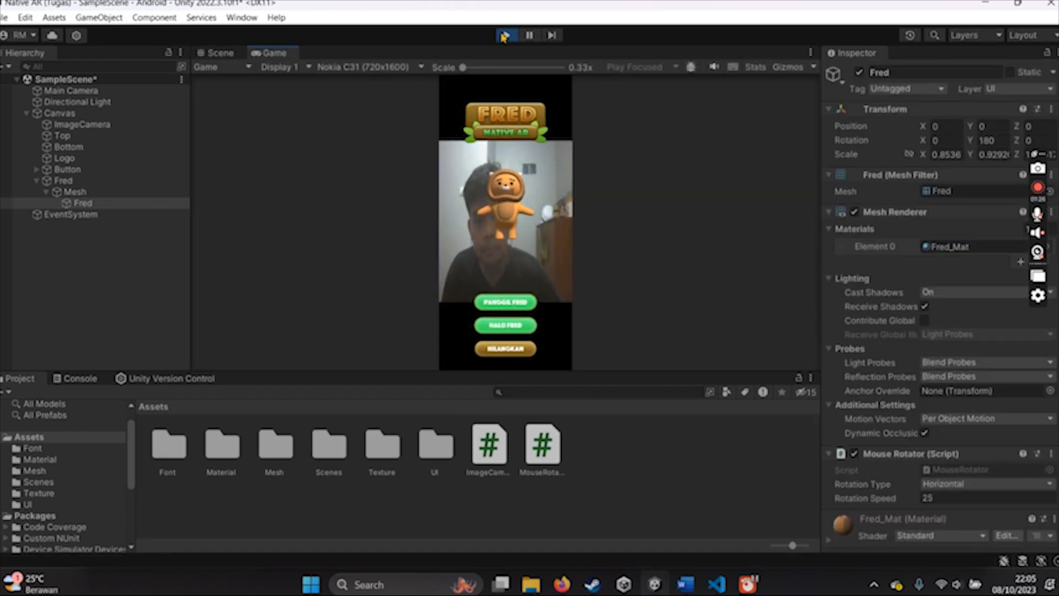
pyautogui.moveTo(307, 197); pyautogui.dragTo(775, 246)
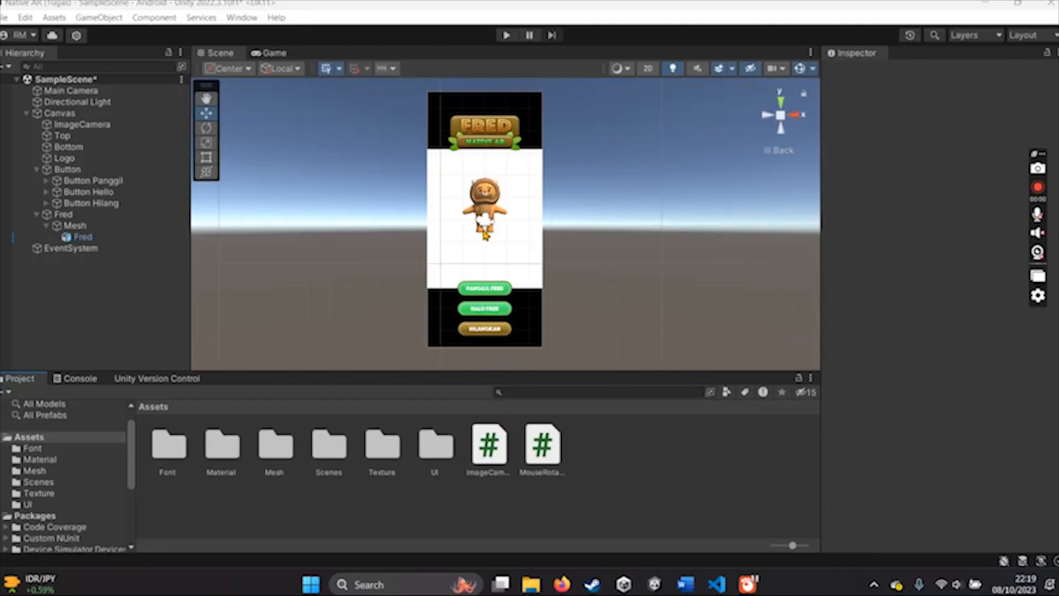
# - Disable the Image Camera script component on the ImageCamera object
pyautogui.click(92, 126)
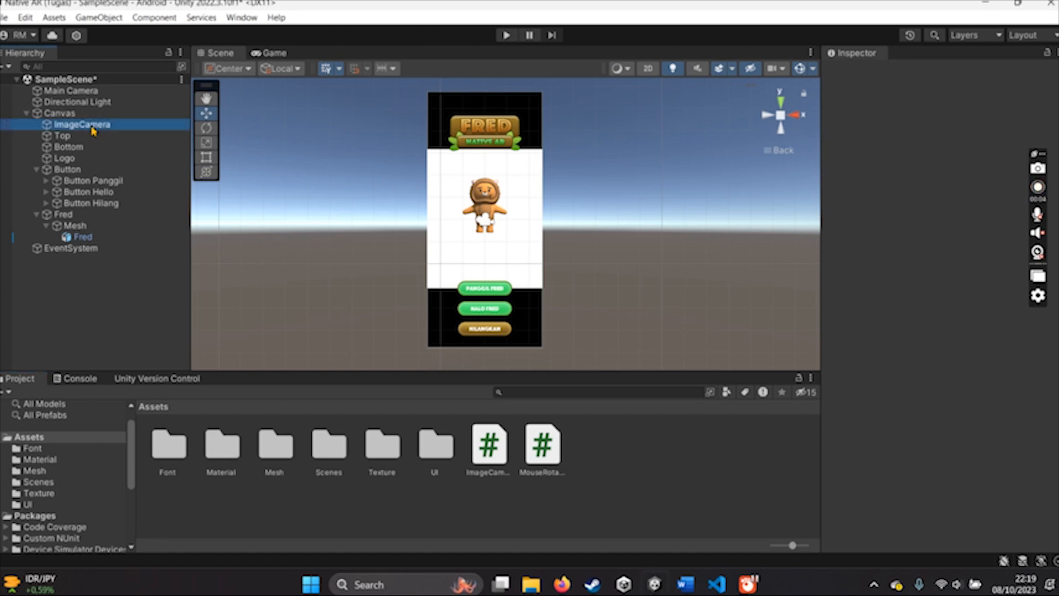
pyautogui.scroll(-5, 842, 320)
pyautogui.click(853, 318)
# - Try to make Button Panggil's On Click event call GameObject.SetActive on the Fred model, and remove the event entry
pyautogui.click(91, 181)
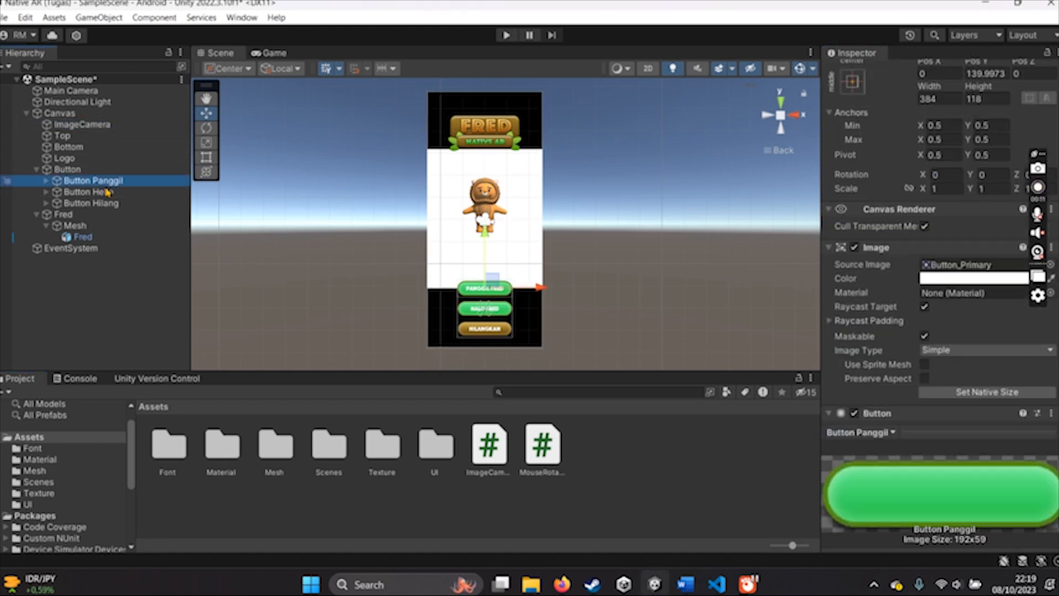
pyautogui.scroll(-5, 903, 341)
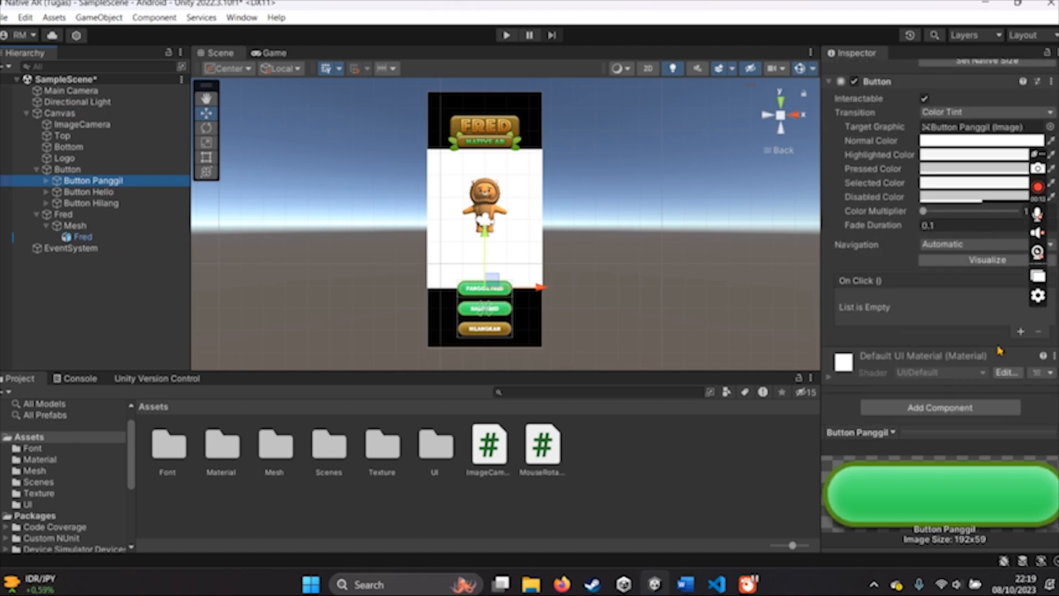
pyautogui.click(1020, 331)
pyautogui.click(902, 298)
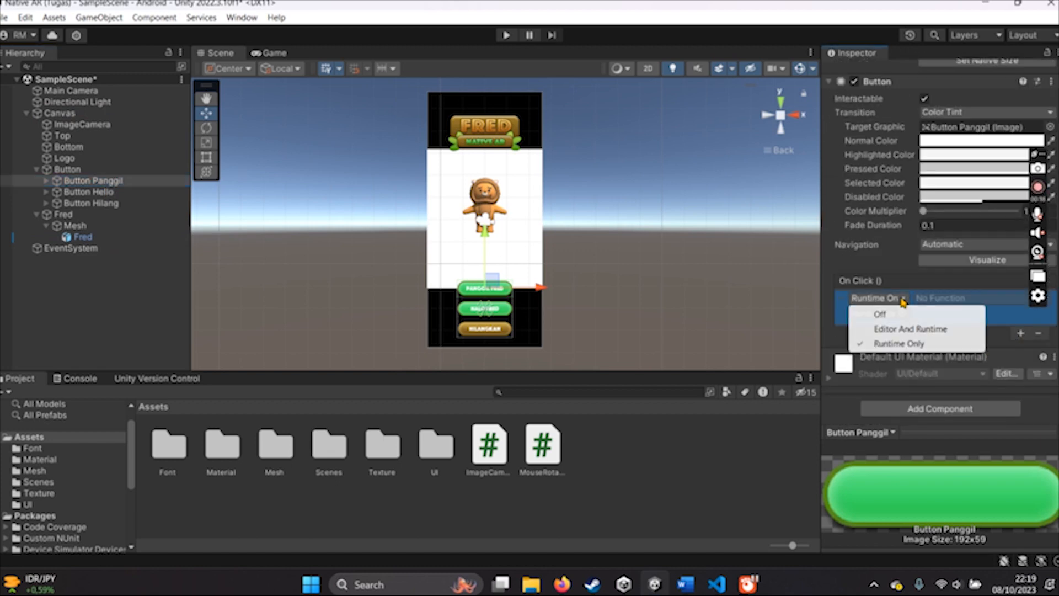
pyautogui.click(1013, 311)
pyautogui.click(86, 238)
pyautogui.moveTo(85, 243); pyautogui.dragTo(884, 316)
pyautogui.click(940, 298)
pyautogui.moveTo(960, 335)
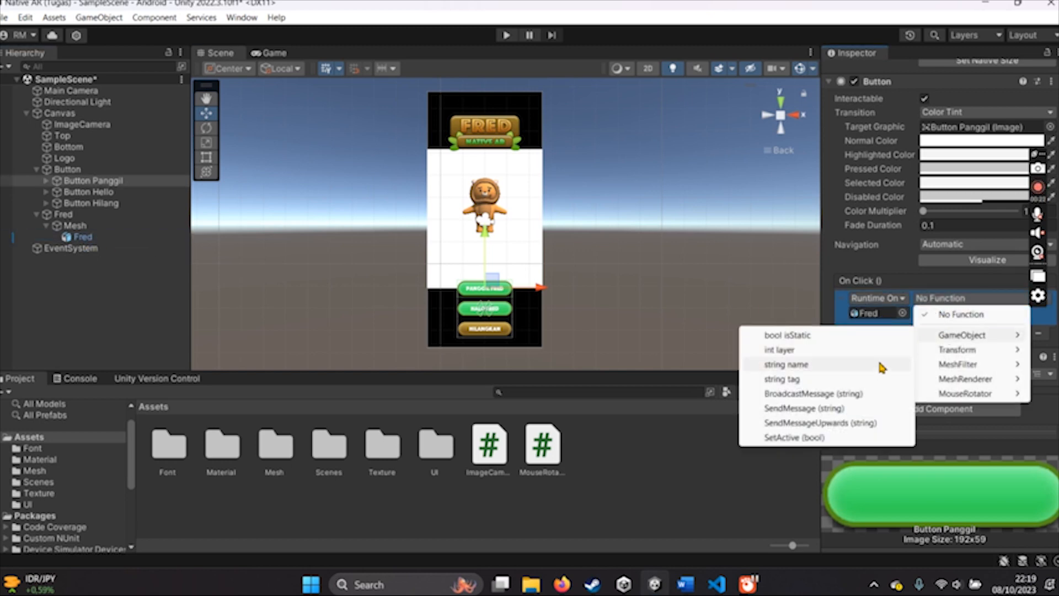
pyautogui.click(794, 437)
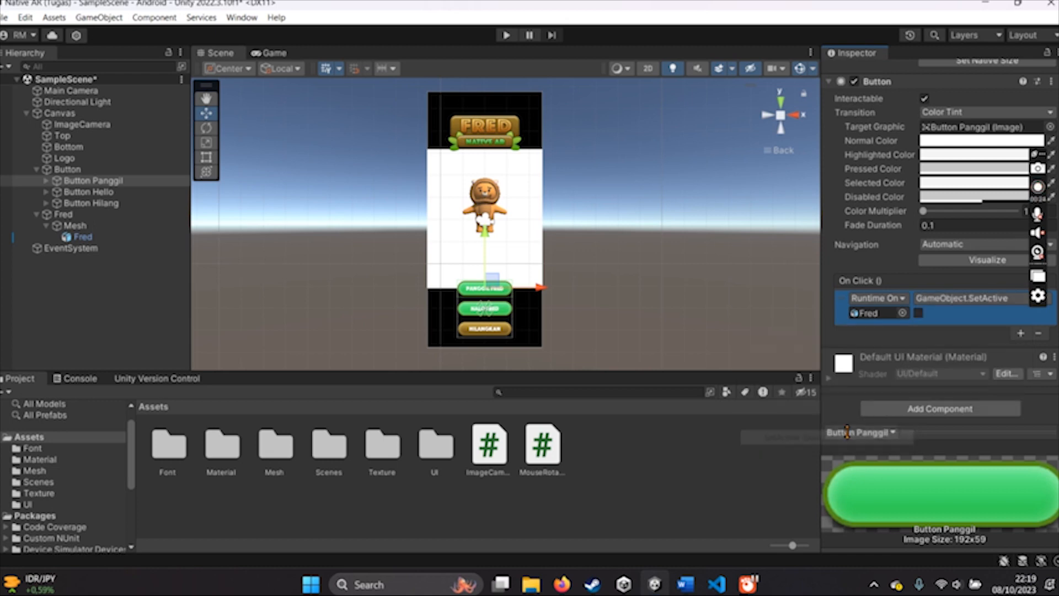
pyautogui.click(1038, 334)
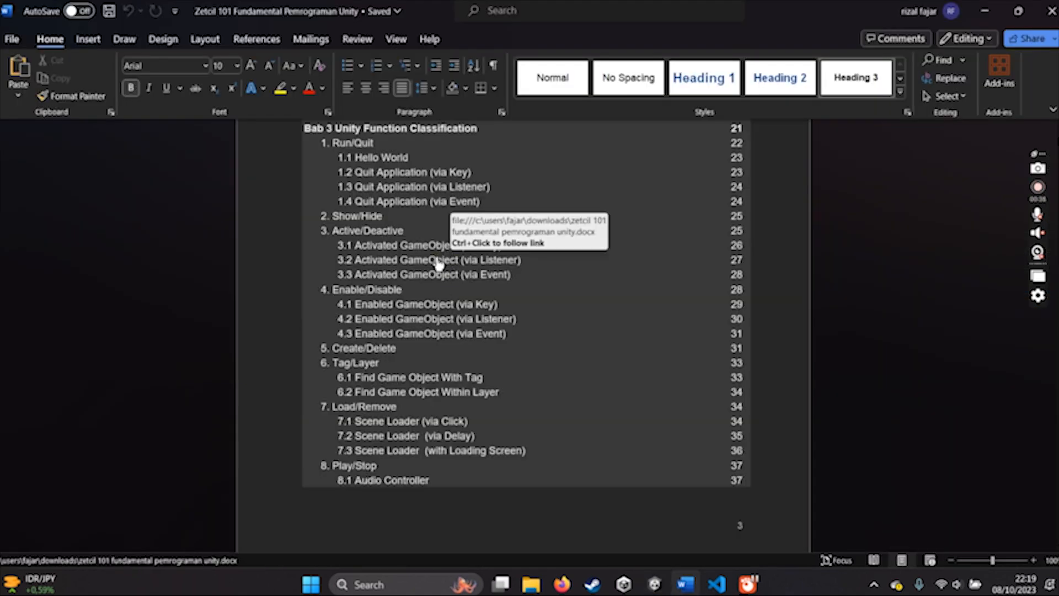
# - Open section 3.2 Activated GameObject (via Listener) in the Word document and copy the class name ActivatedGameObjectListener
pyautogui.keyDown('ctrl'); pyautogui.click(438, 262); pyautogui.keyUp('ctrl')
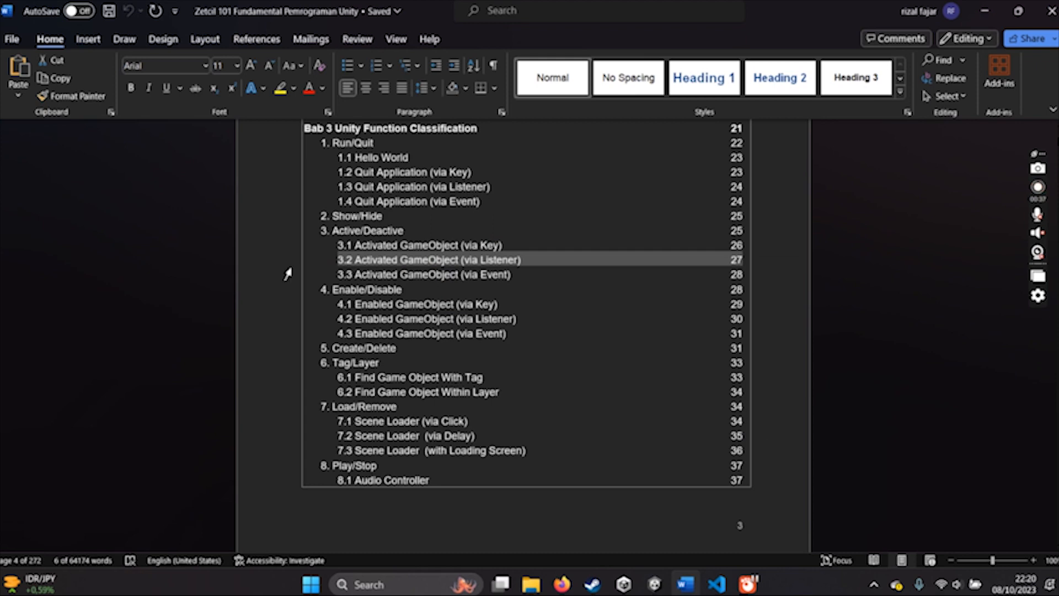
pyautogui.click(281, 273)
pyautogui.keyDown('ctrl'); pyautogui.click(481, 261); pyautogui.keyUp('ctrl')
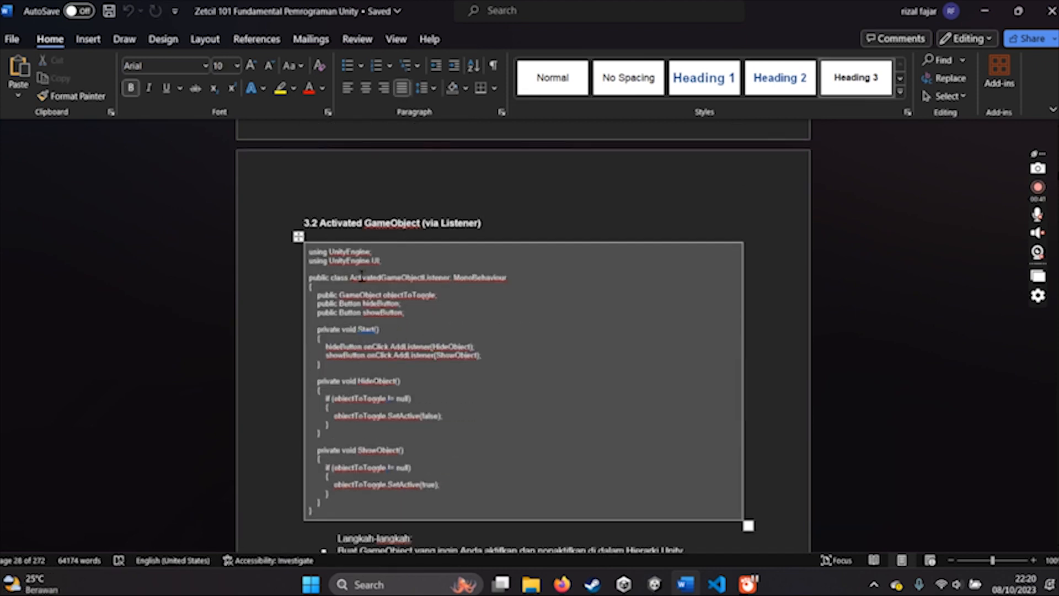
pyautogui.click(353, 277)
pyautogui.moveTo(450, 278); pyautogui.dragTo(350, 278)
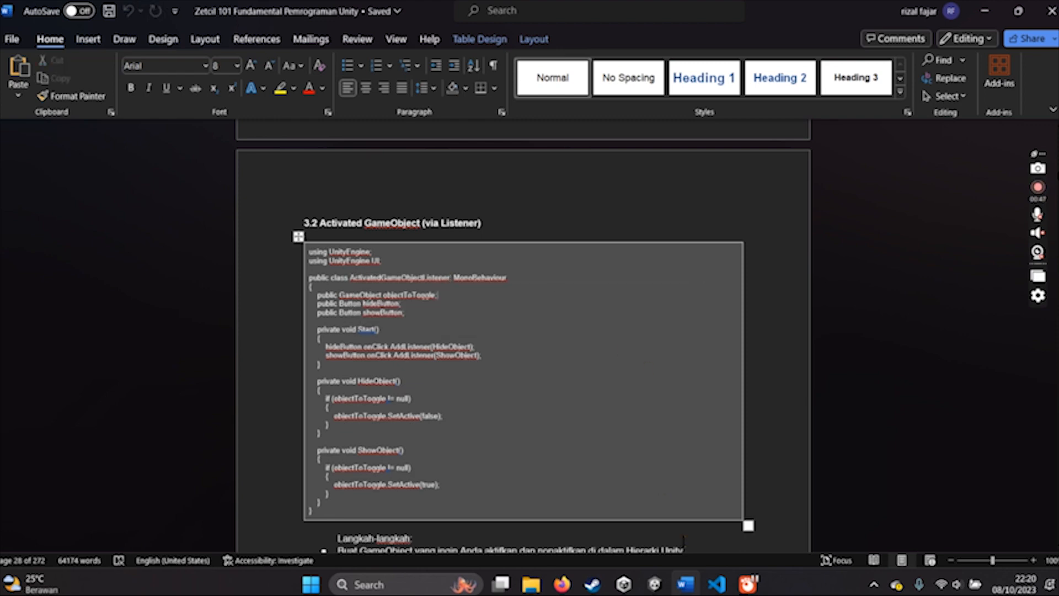
# - Create a new C# script in Unity's Assets folder and name it ActivatedGameObjectListener
pyautogui.click(654, 584)
pyautogui.rightClick(610, 458)
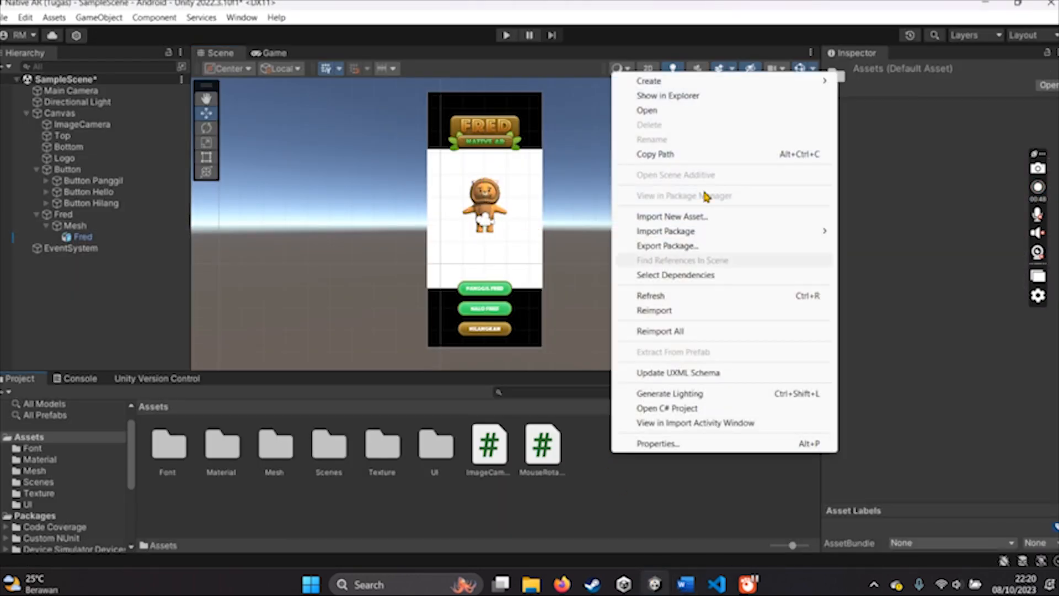
pyautogui.moveTo(681, 89)
pyautogui.click(878, 48)
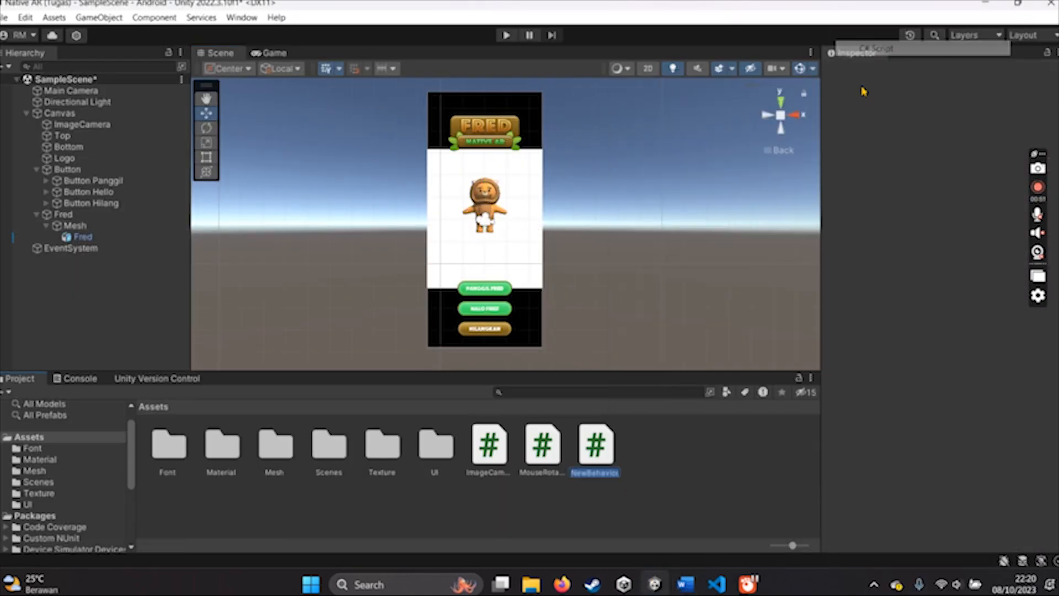
pyautogui.hotkey('ctrl', 'v')
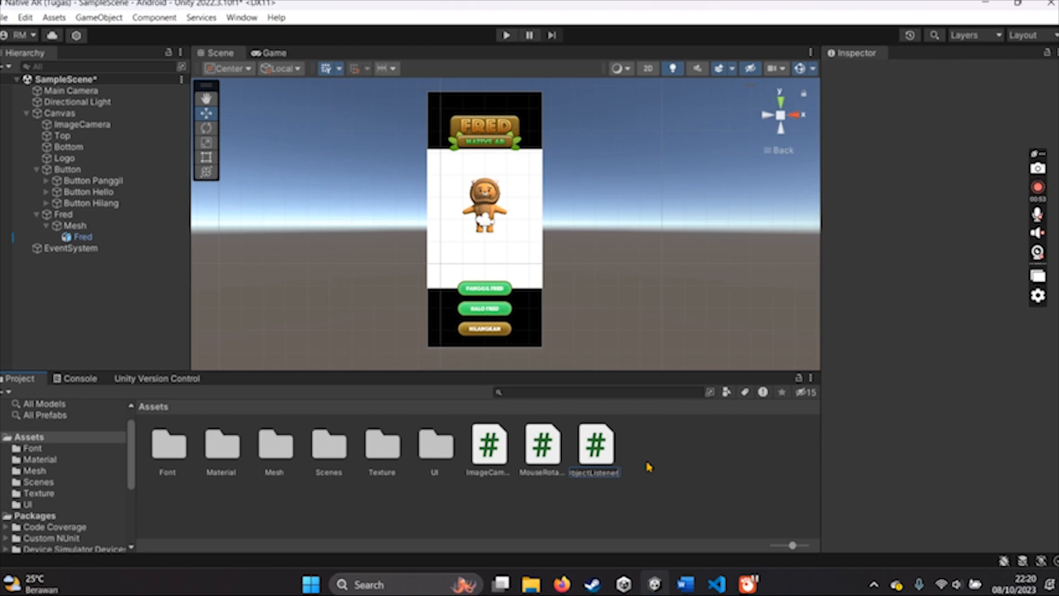
# - Replace the ActivatedGameObjectListener script's code with the listener class that hides and shows objectToToggle through hideButton and showButton, save it, and return to Unity
pyautogui.press('Return')
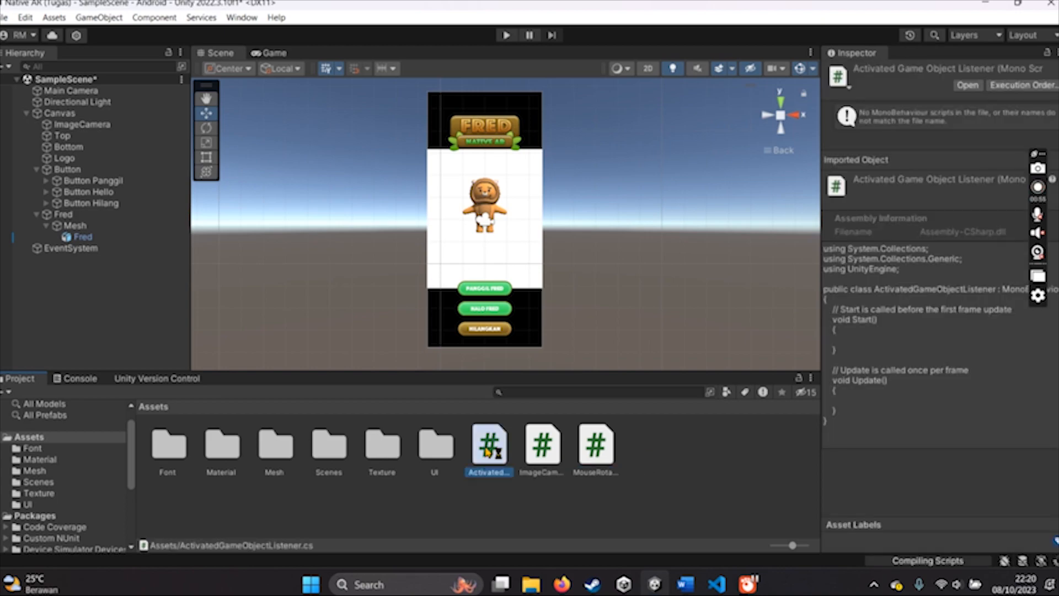
pyautogui.doubleClick(488, 449)
pyautogui.hotkey('ctrl', 's')
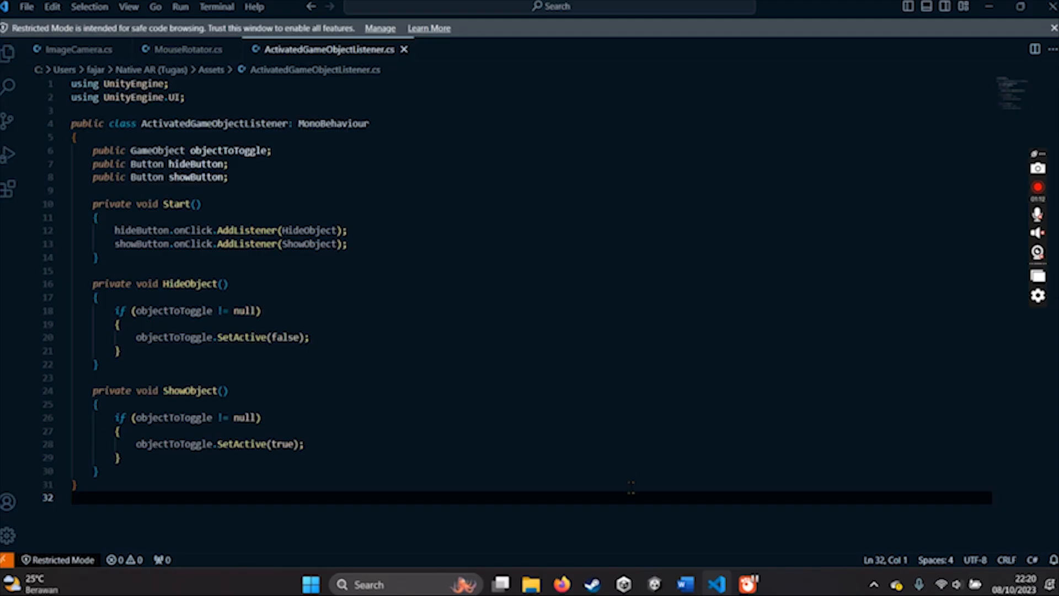
pyautogui.click(654, 584)
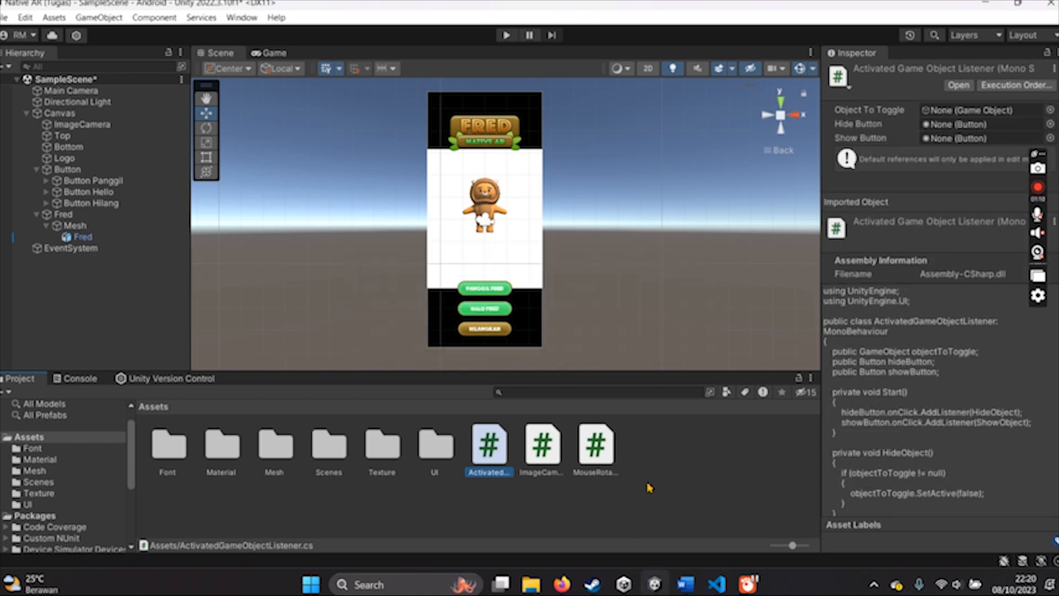
# - Attach ActivatedGameObjectListener to the Fred model under Mesh, with Object To Toggle Fred, Hide Button Button Hilang and Show Button Button Panggil
pyautogui.moveTo(499, 467); pyautogui.dragTo(84, 236)
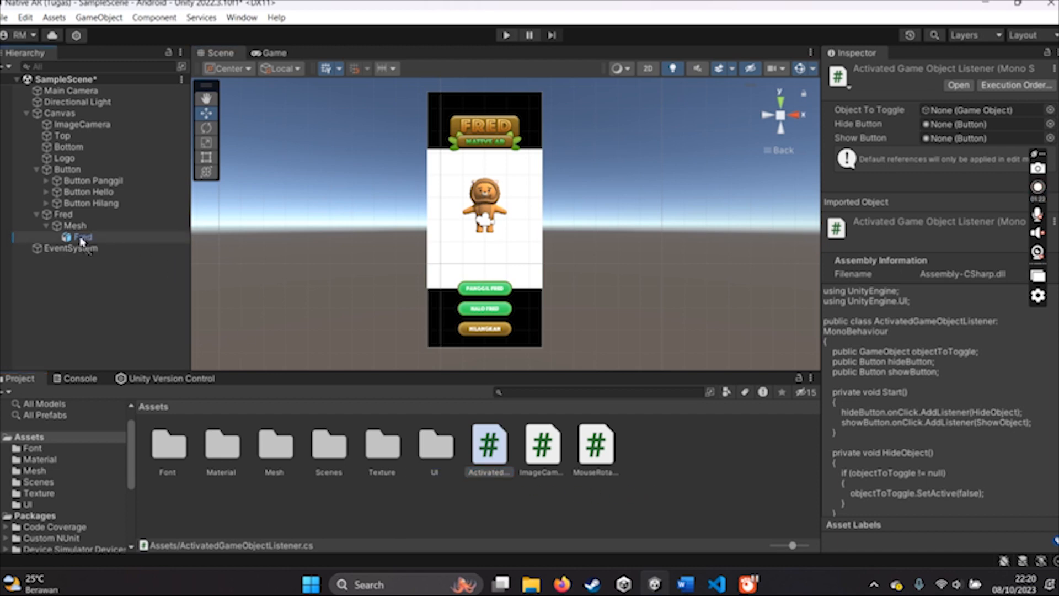
pyautogui.click(81, 238)
pyautogui.scroll(-5, 893, 375)
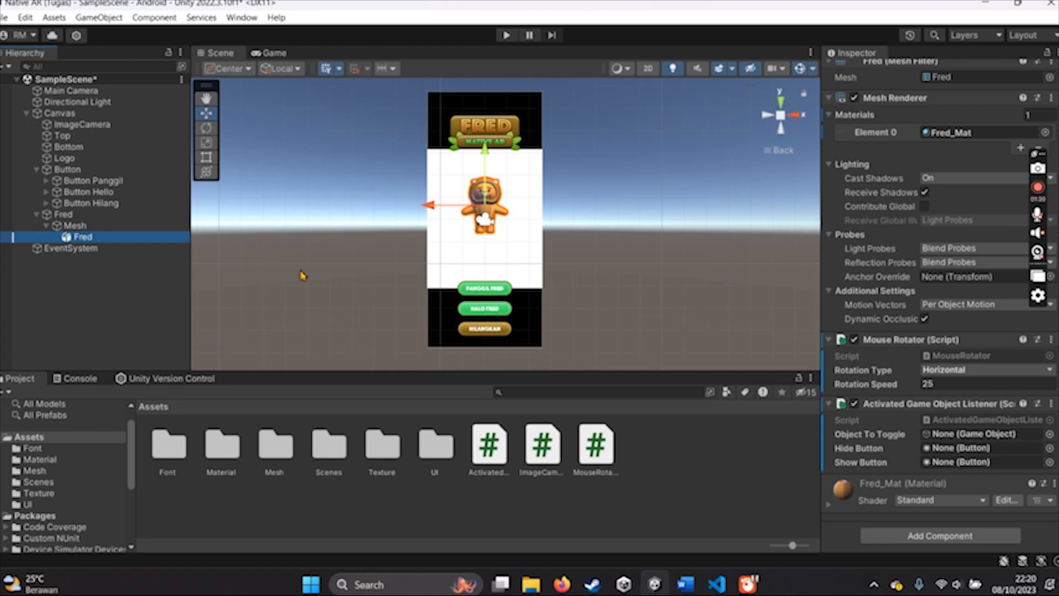
pyautogui.moveTo(83, 239); pyautogui.dragTo(964, 446)
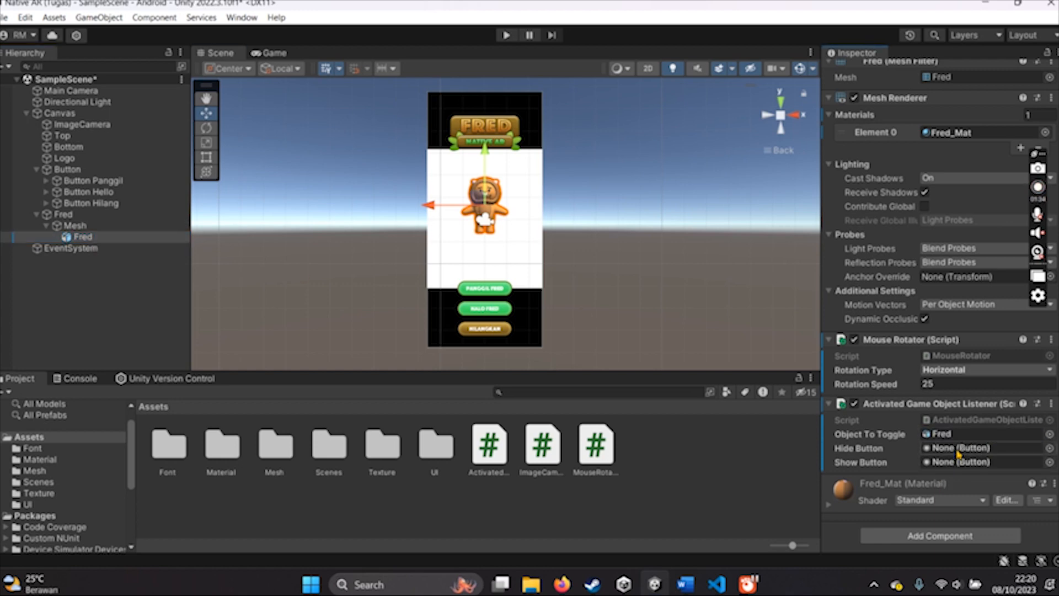
# - Run the scene and test rotating Fred, then hiding and showing him twice with the Hilangkan and Panggil Fred buttons
pyautogui.click(505, 35)
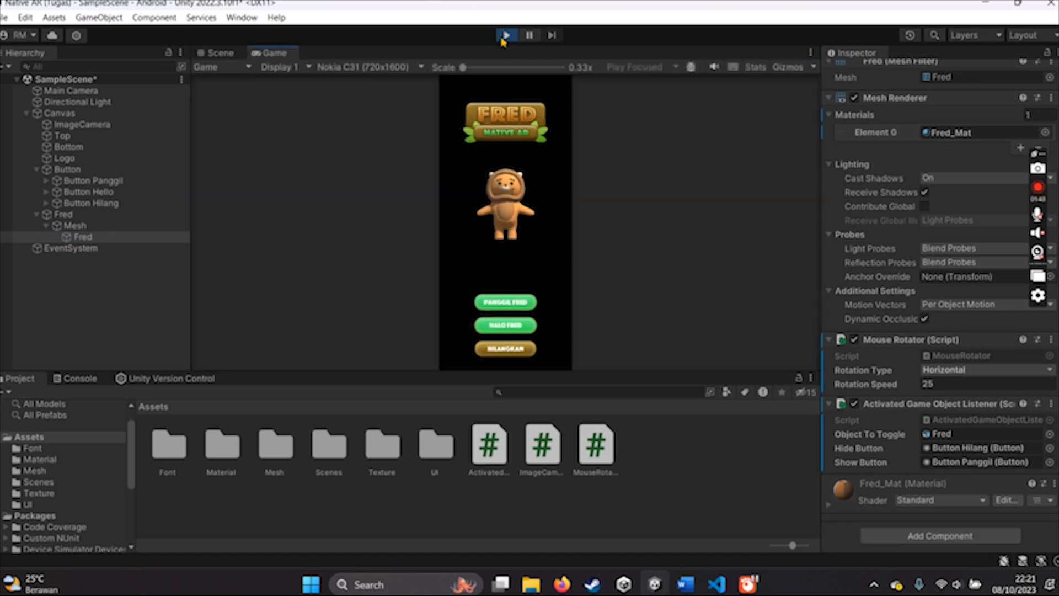
pyautogui.moveTo(517, 213); pyautogui.dragTo(561, 252)
pyautogui.click(507, 355)
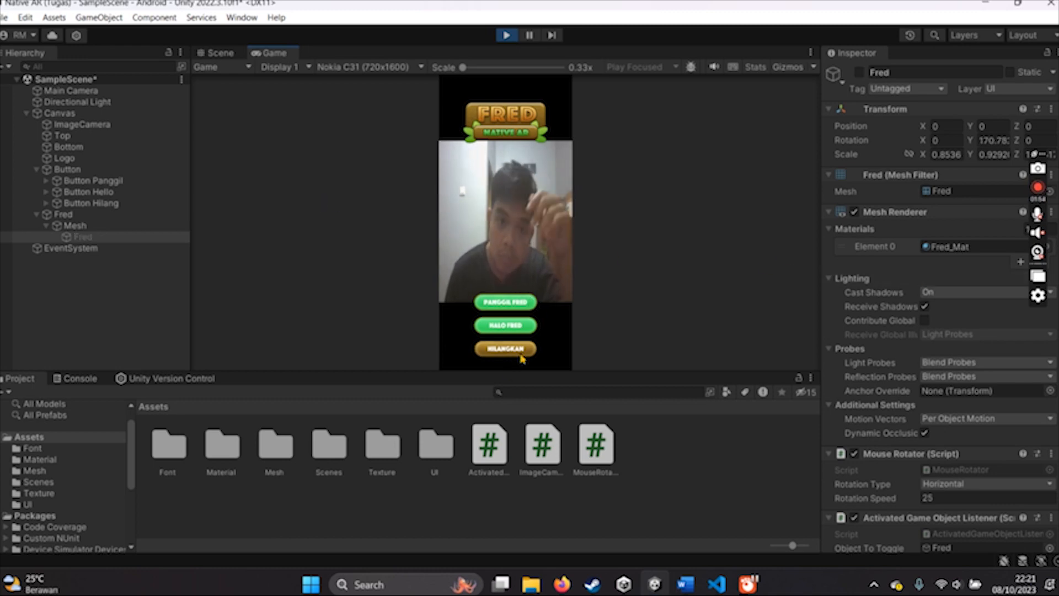
pyautogui.click(525, 303)
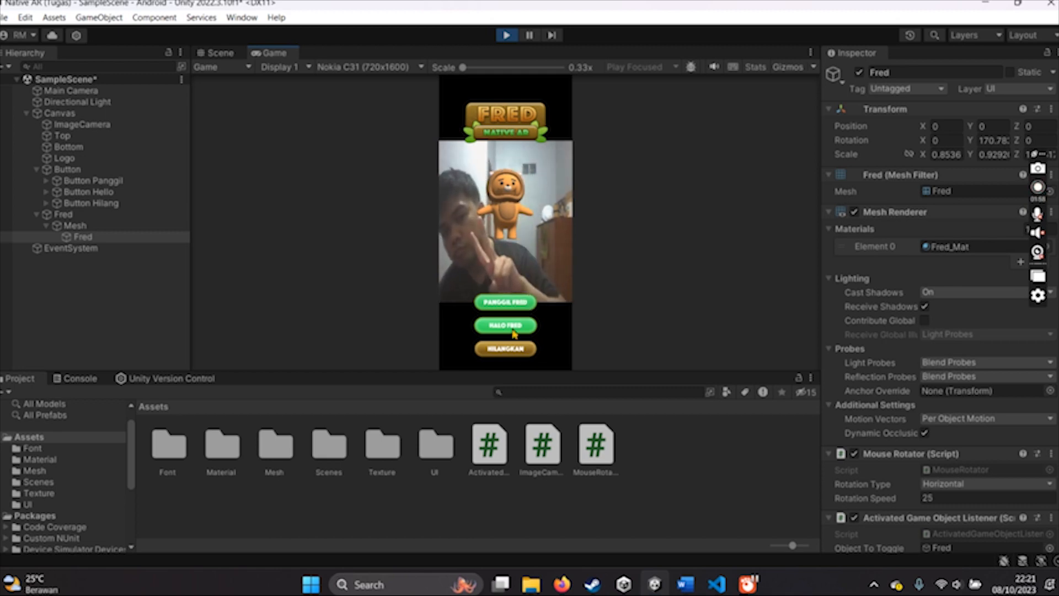
pyautogui.click(513, 350)
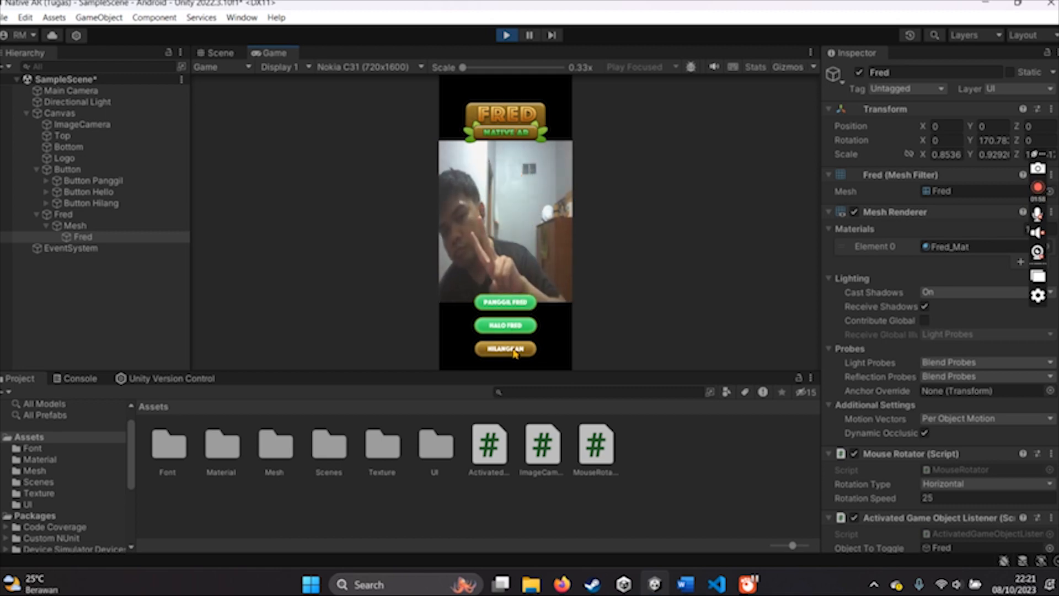
pyautogui.click(519, 302)
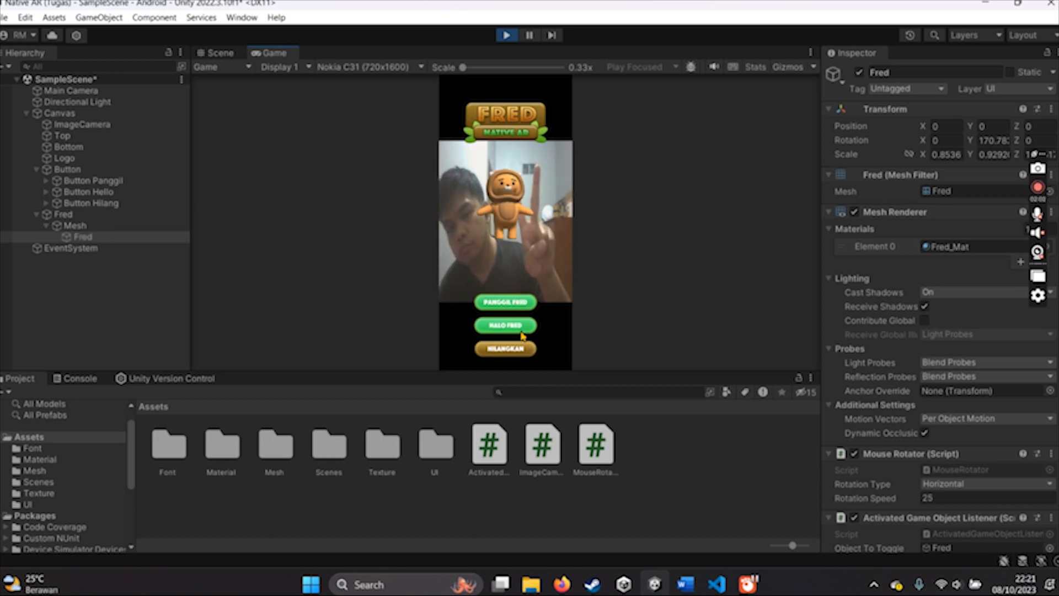